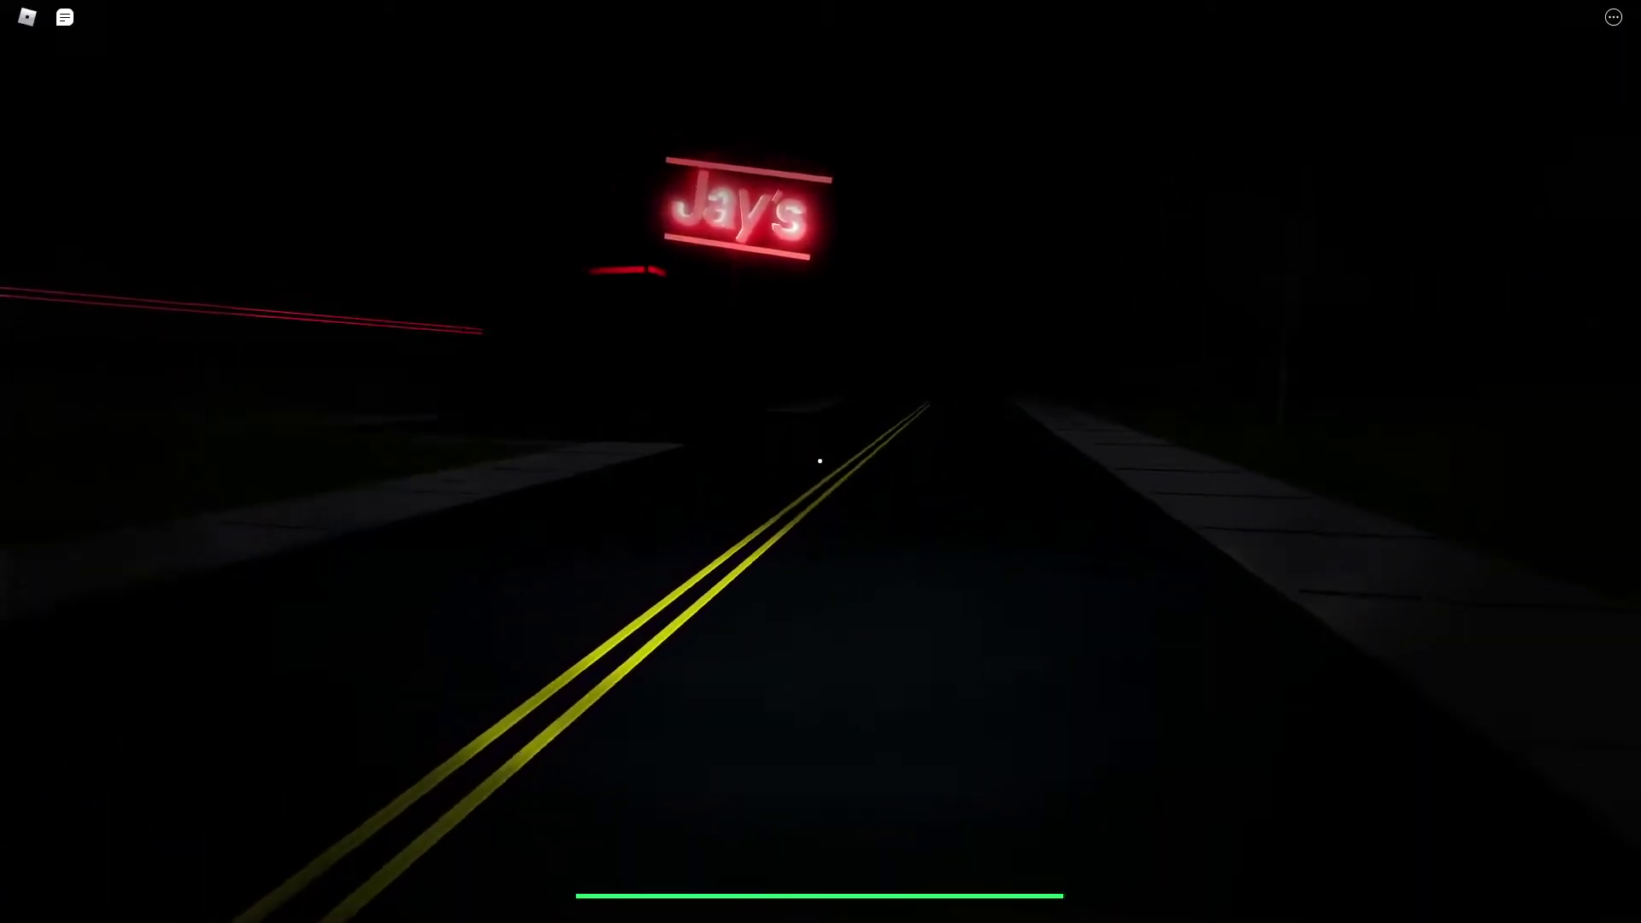
# - Check the game settings from the Esc menu, resume play, and send a chat message
pyautogui.press('Escape')
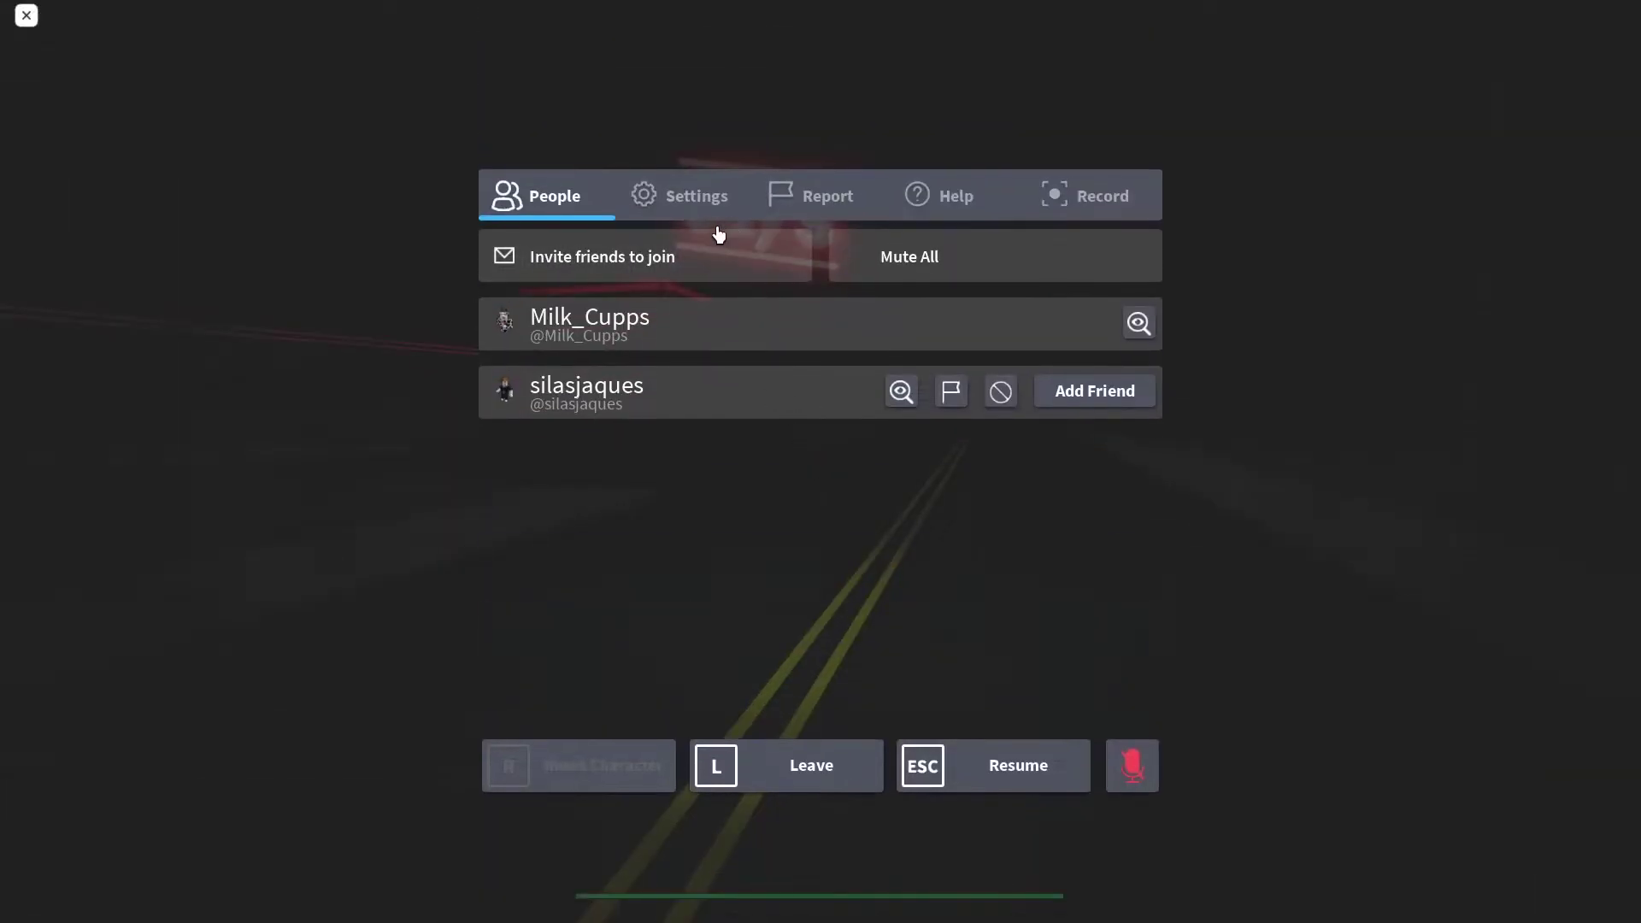
pyautogui.click(696, 194)
pyautogui.press('Escape')
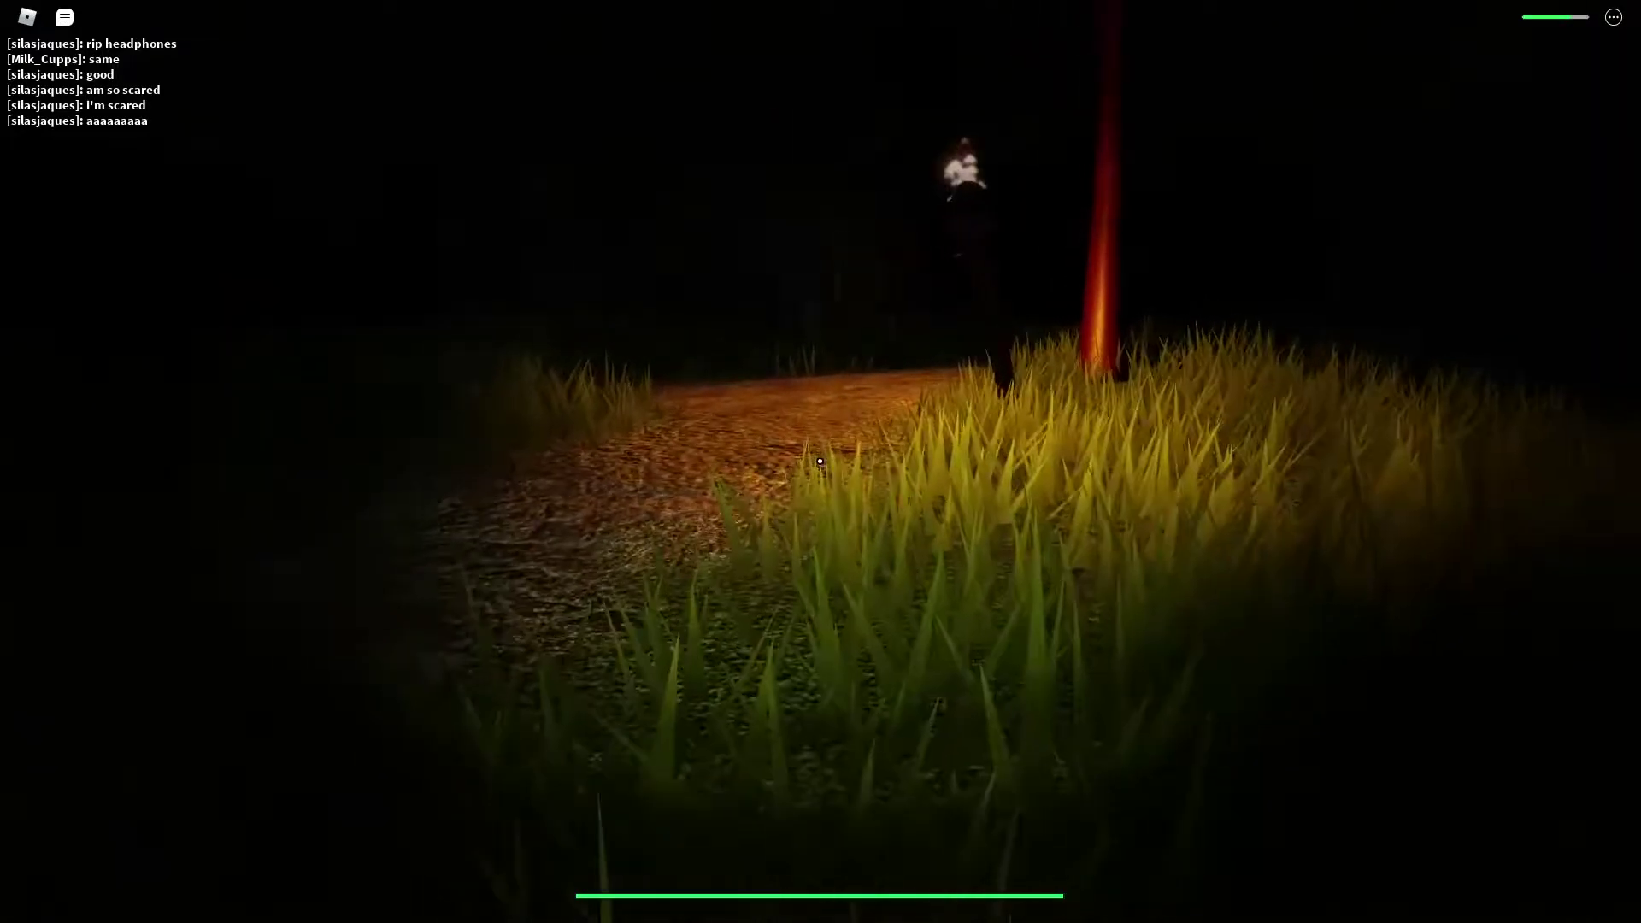
pyautogui.press('/')
pyautogui.write('jesus')
pyautogui.press('Return')
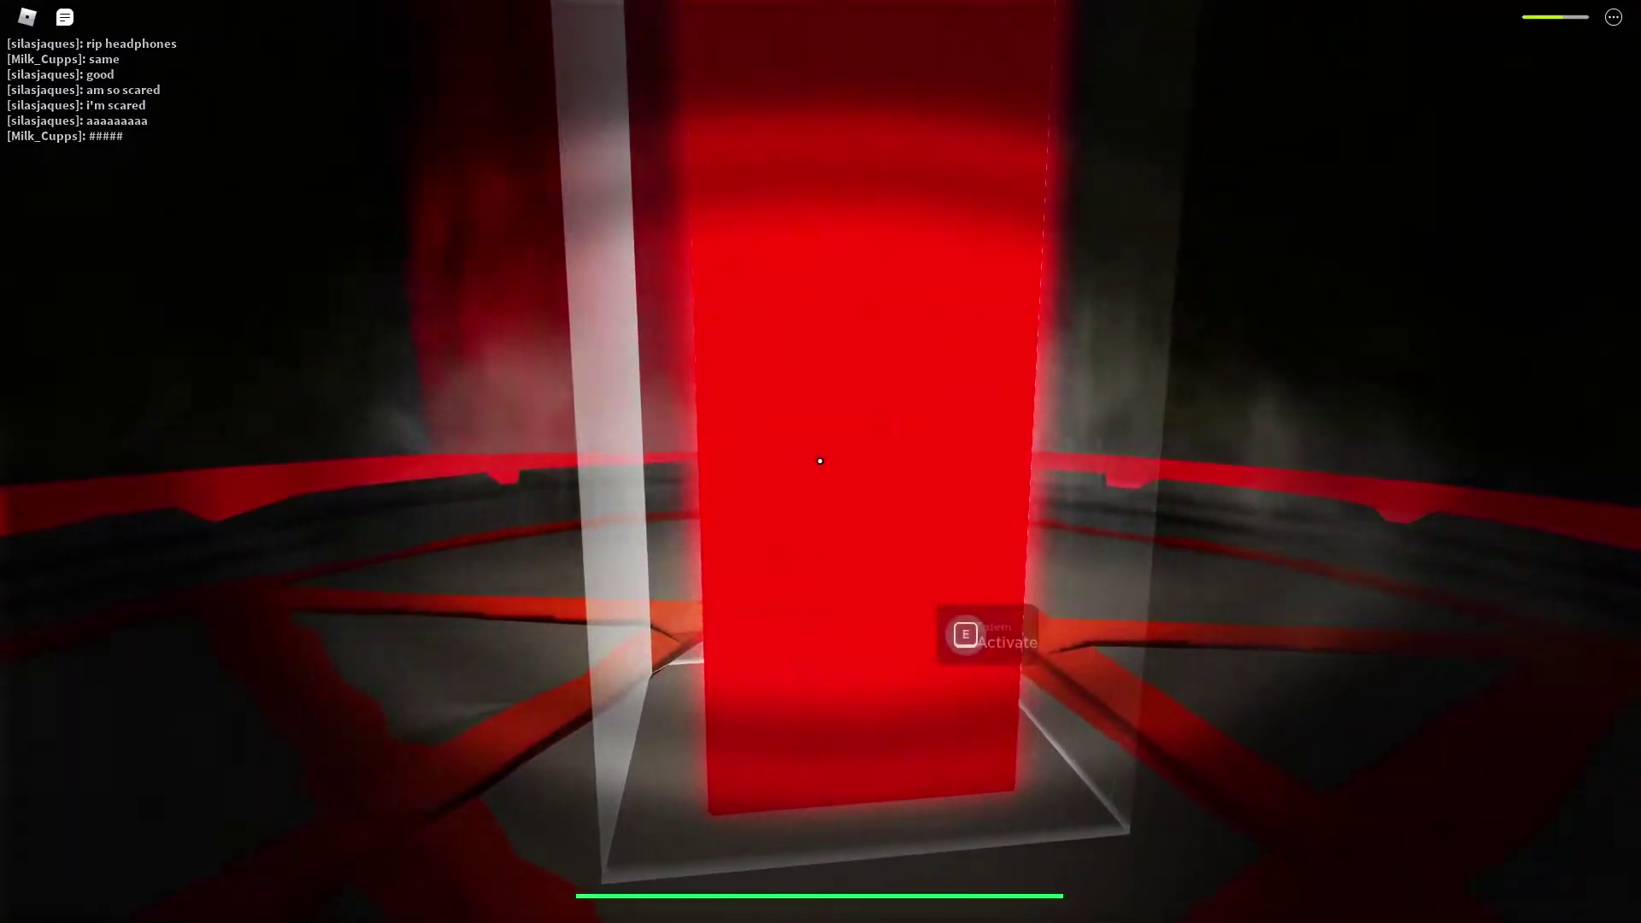
# - Turn the red totem green with E, then cross the grassy field to the torch on a stick
pyautogui.press('e')
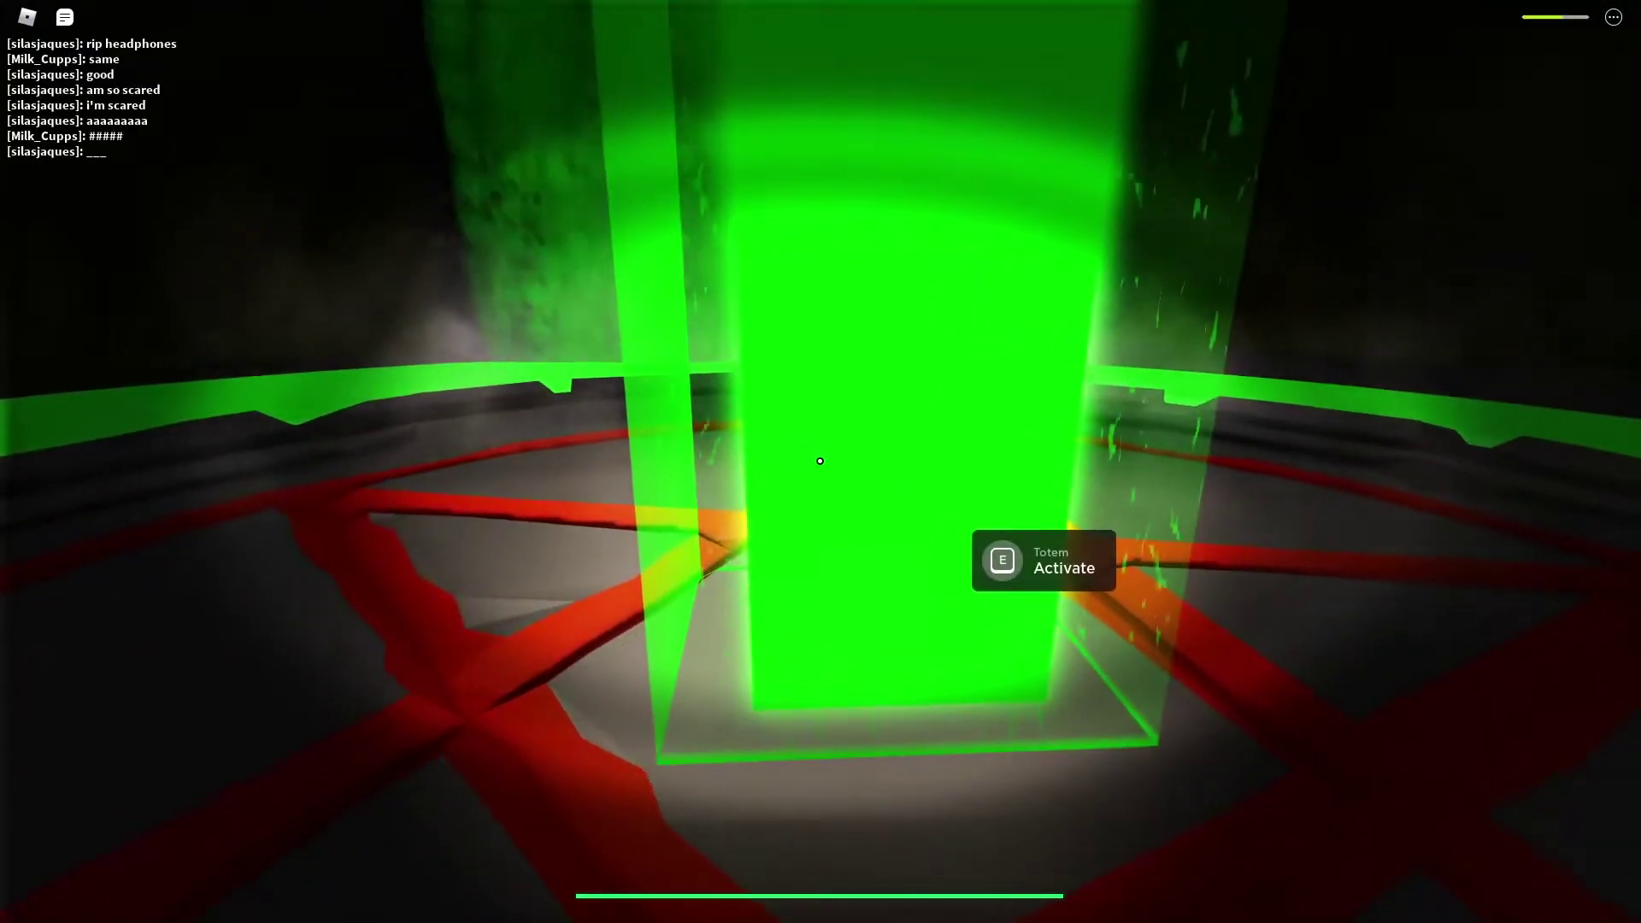
pyautogui.press('e')
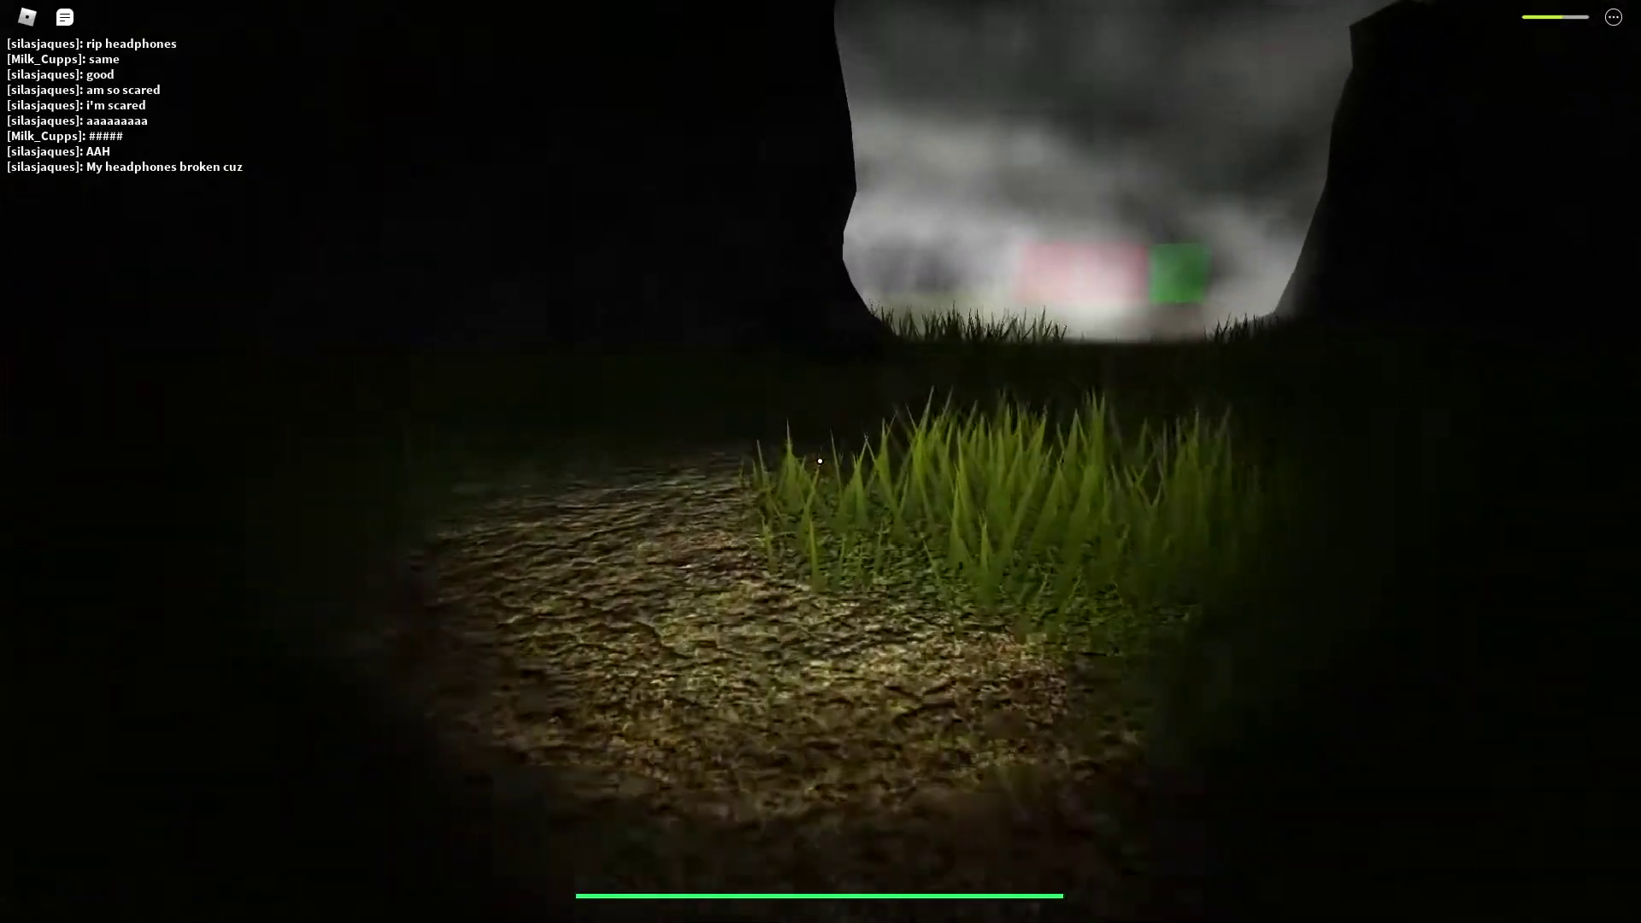
pyautogui.press('w')
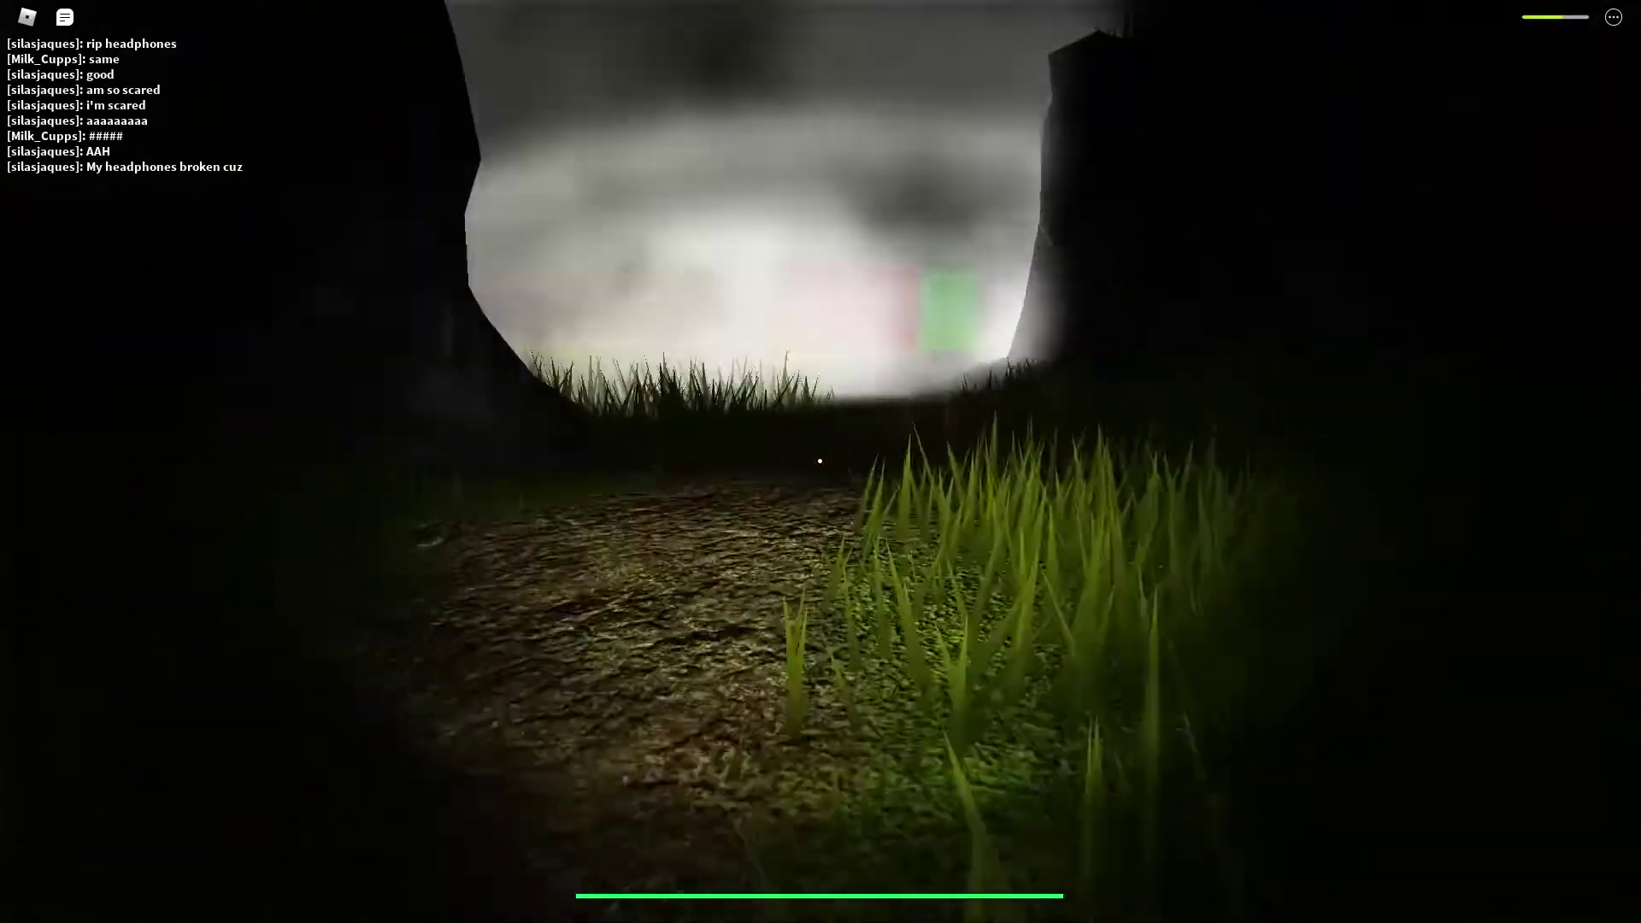
pyautogui.press('w')
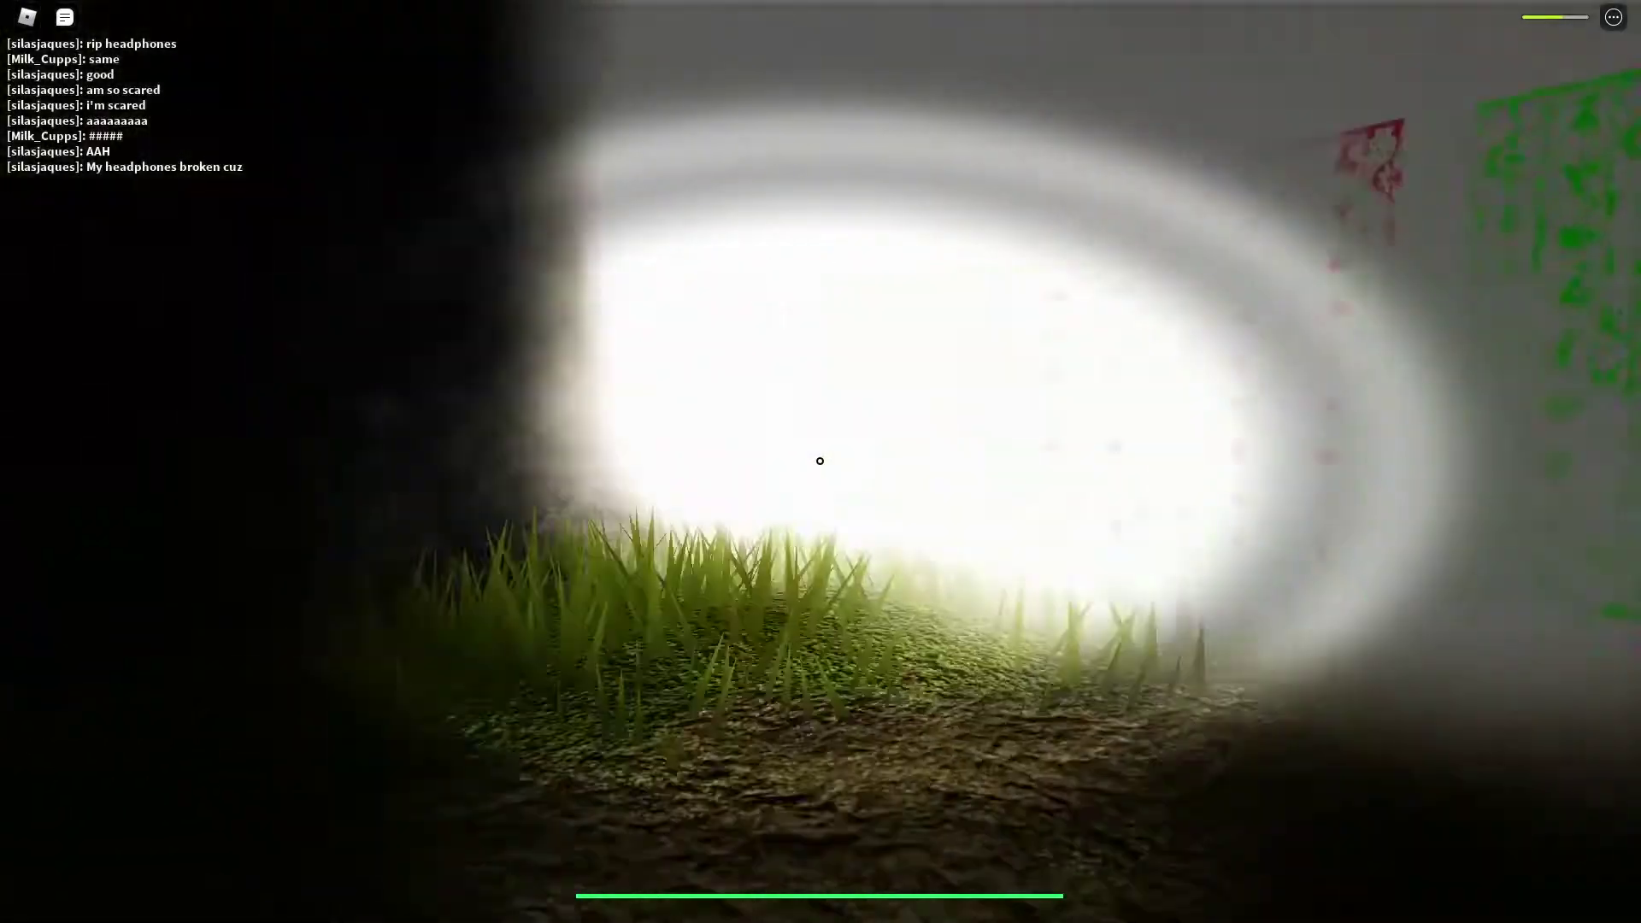
pyautogui.press('w')
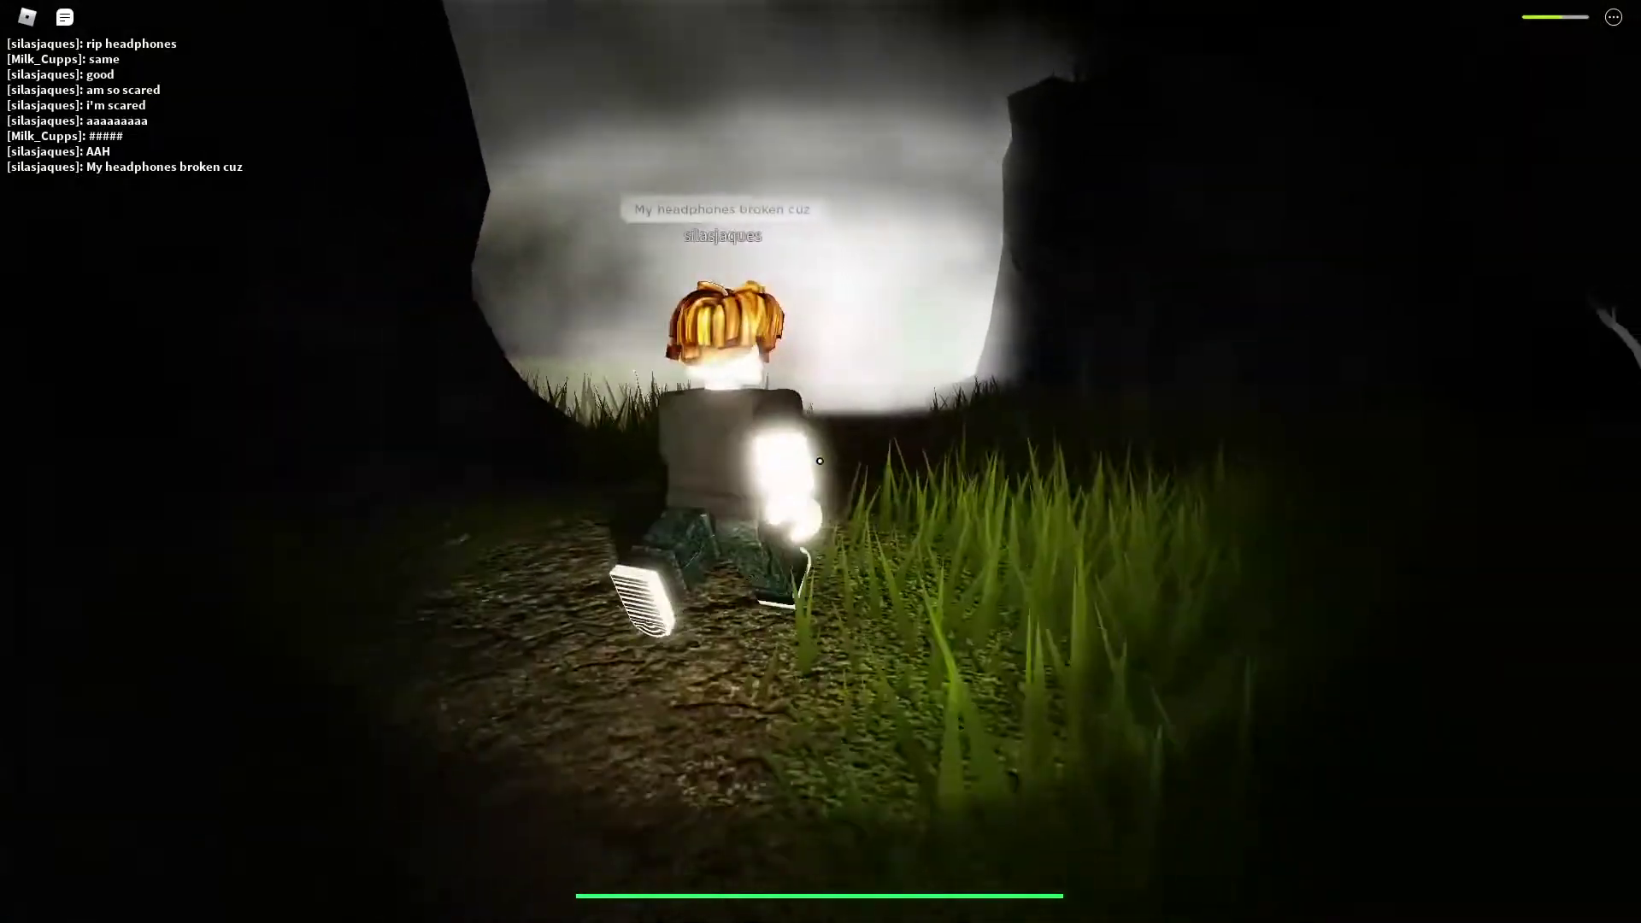
pyautogui.press('w')
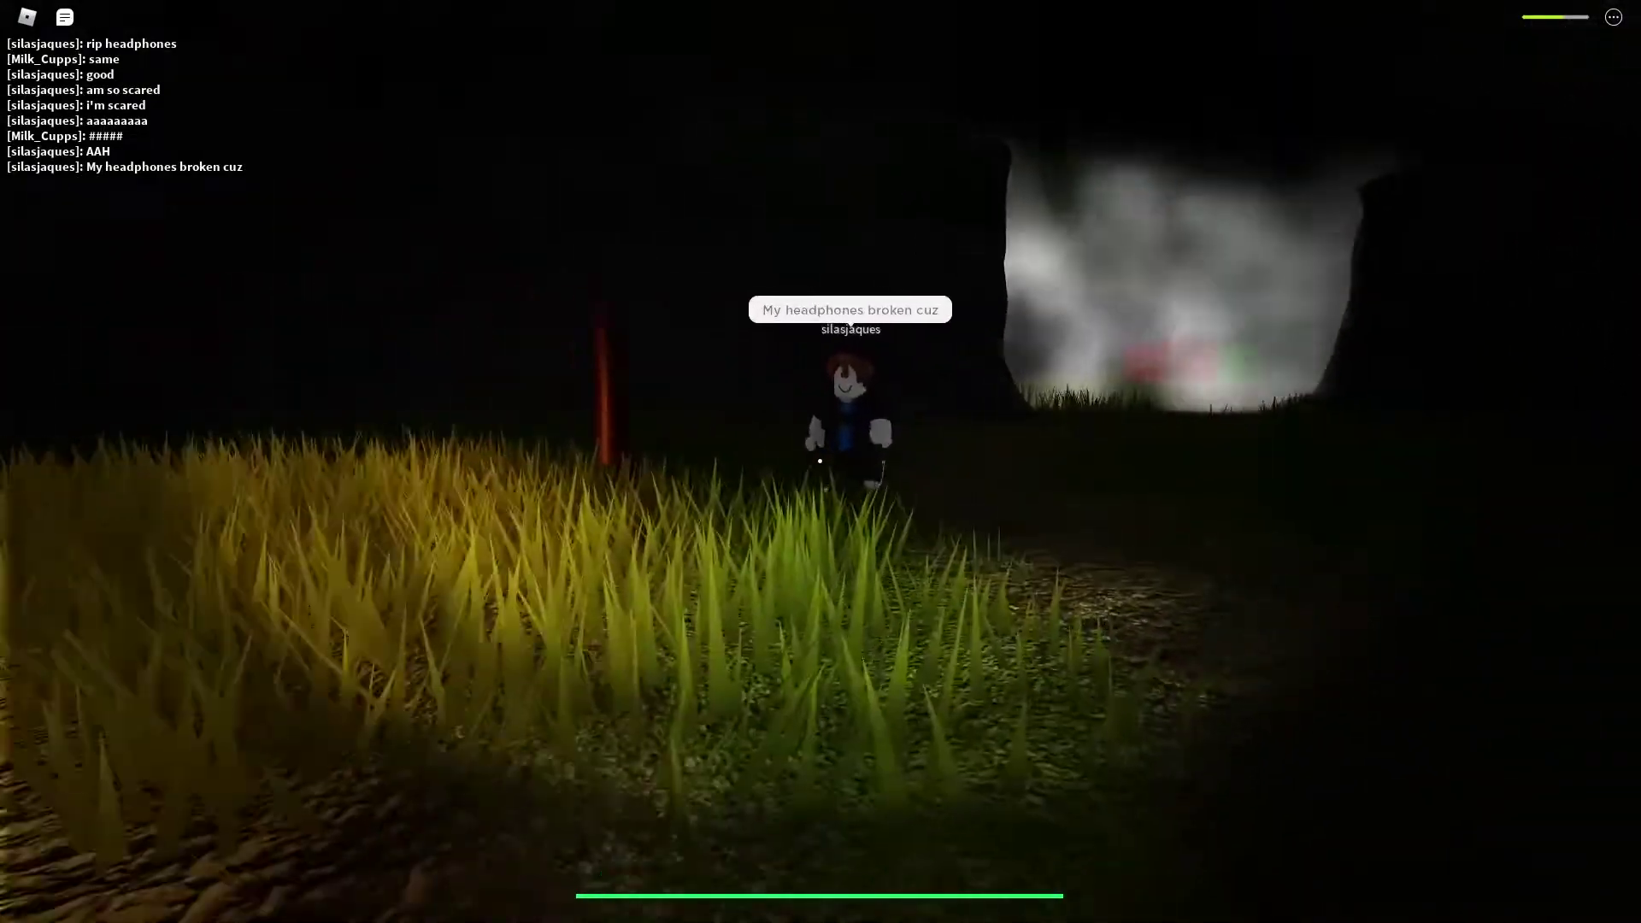
pyautogui.press('w')
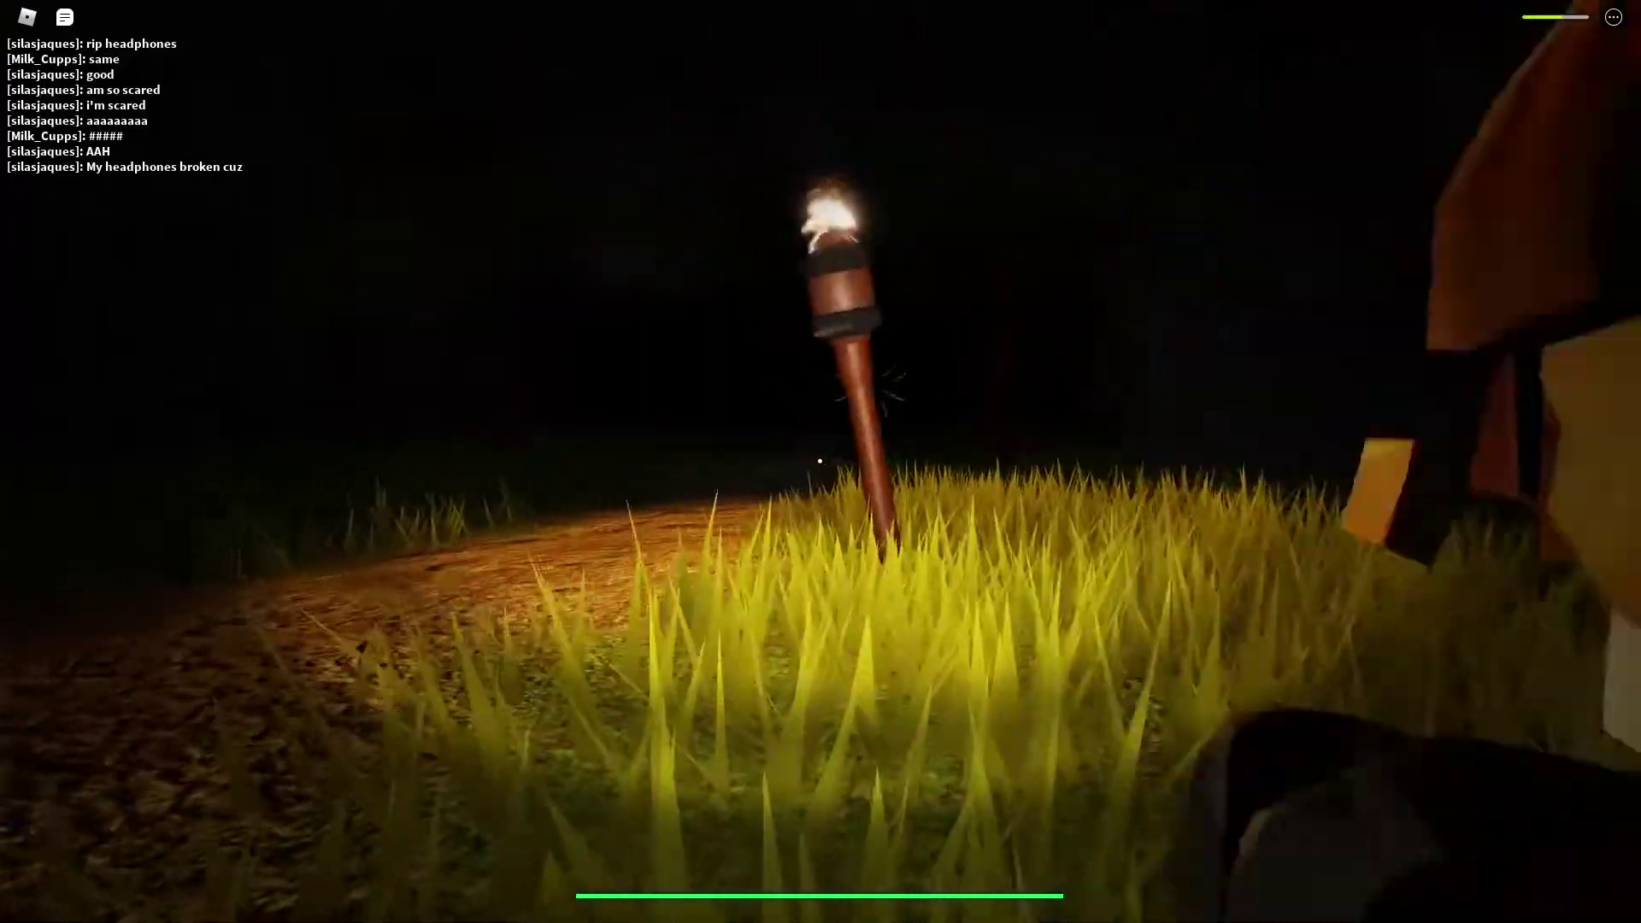
pyautogui.press('w')
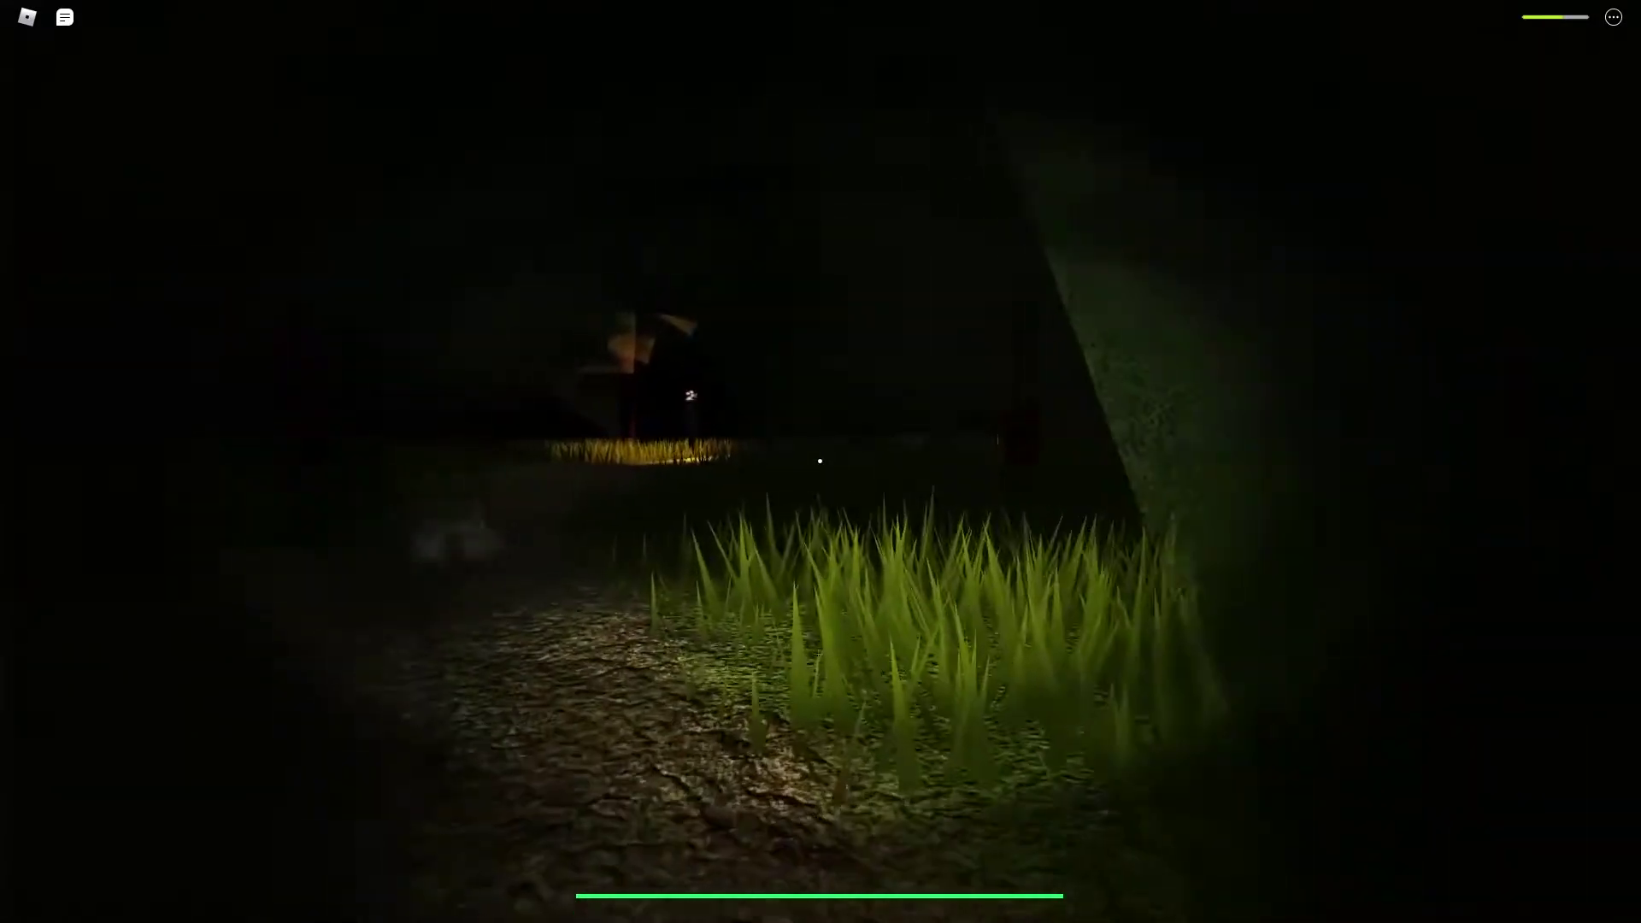
# - Walk the dark forest trail to the second red totem, briefly opening the Esc menu on the way
pyautogui.press('Escape')
pyautogui.press('Escape')
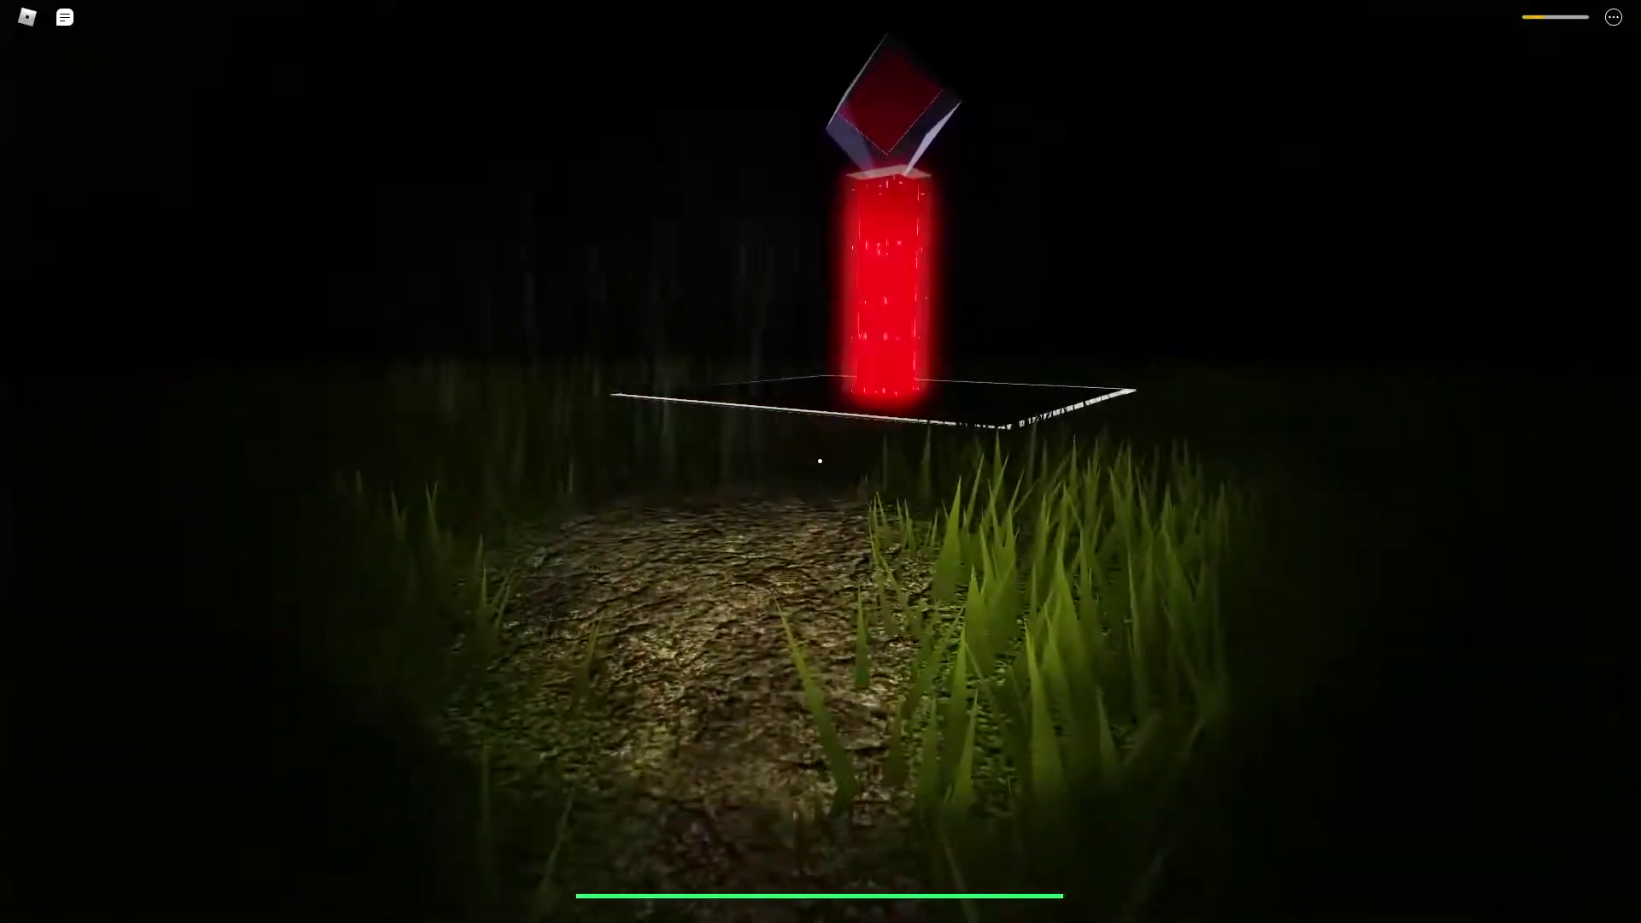
# - Step onto the platform and turn the second totem green, then walk back onto the forest path
pyautogui.press('w')
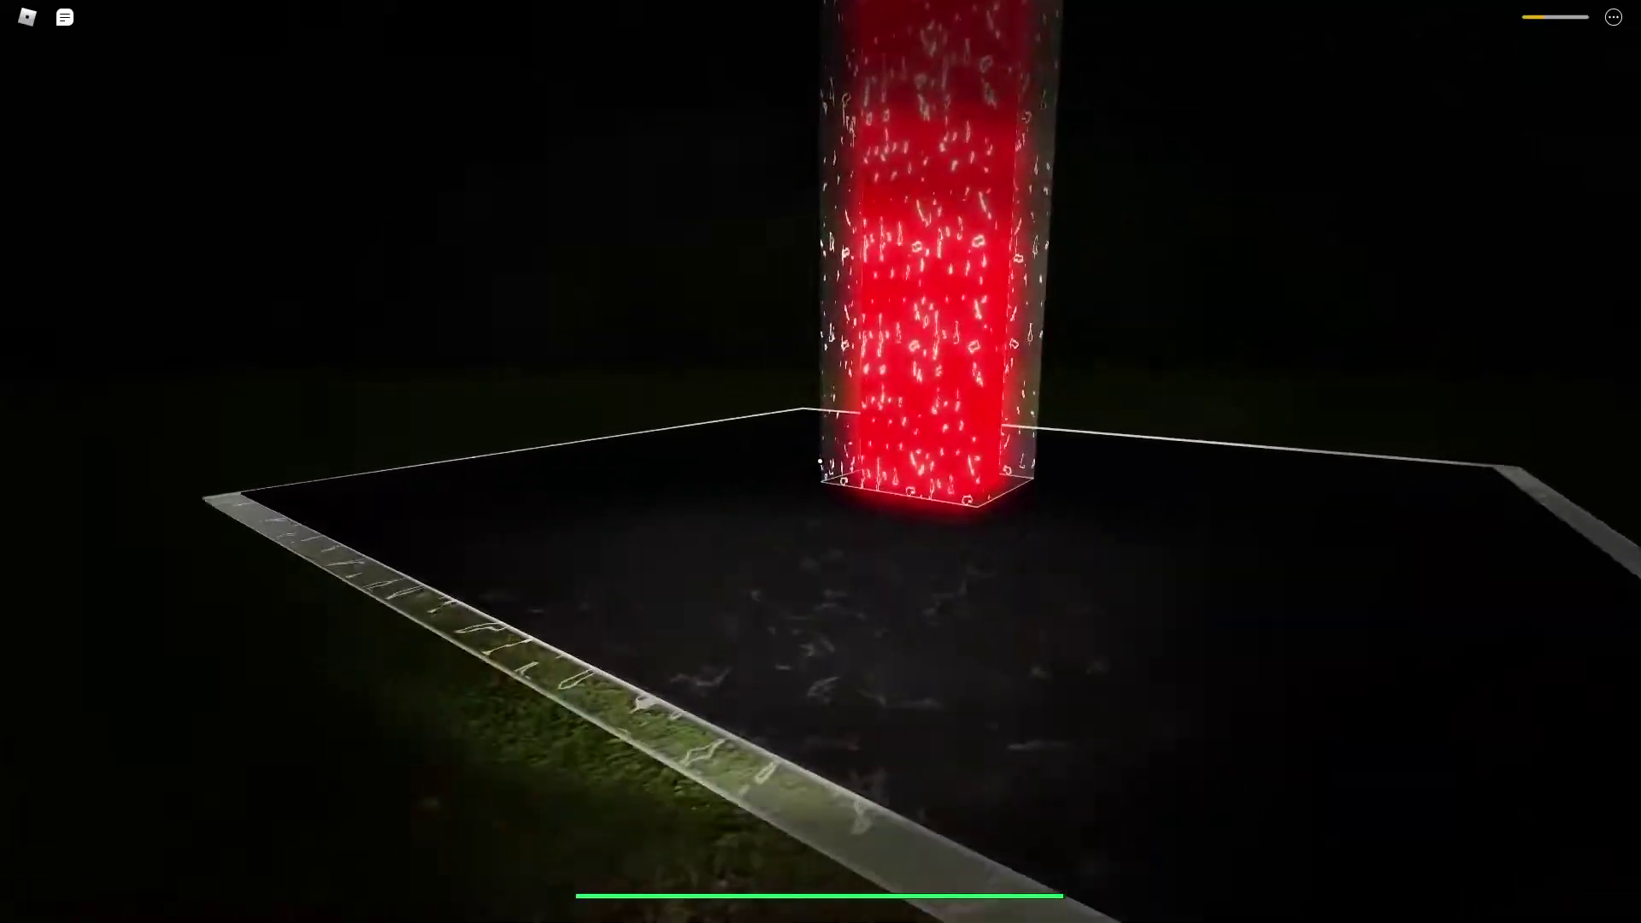
pyautogui.press('e')
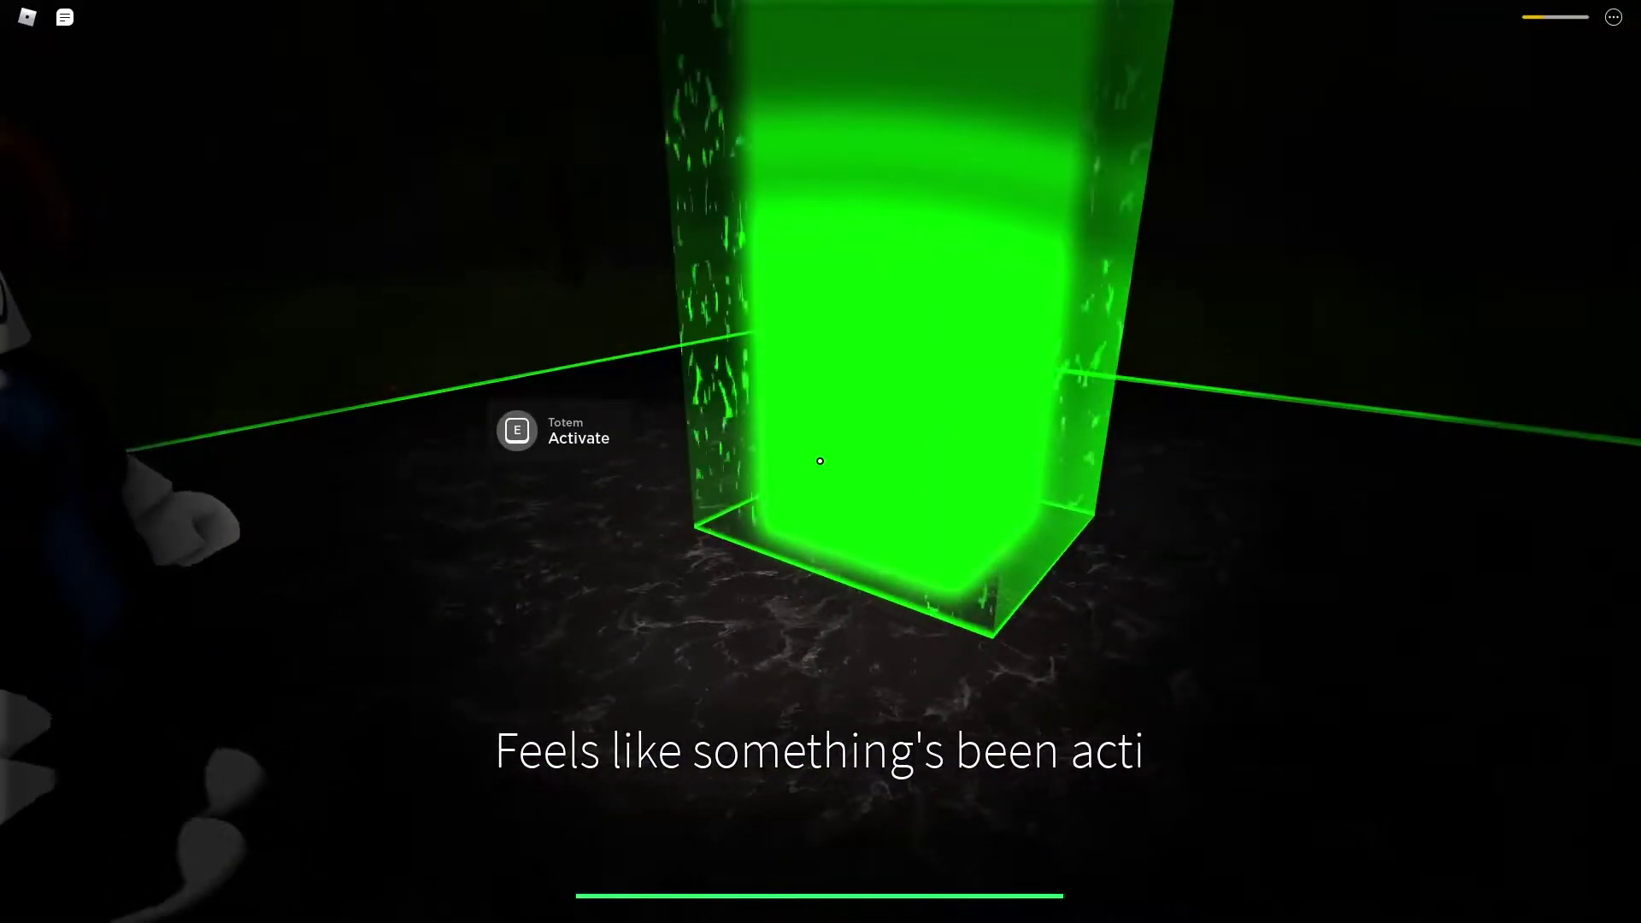
pyautogui.moveTo(820, 460); pyautogui.dragTo(819, 460)
pyautogui.scroll(5, 819, 460)
pyautogui.press('w')
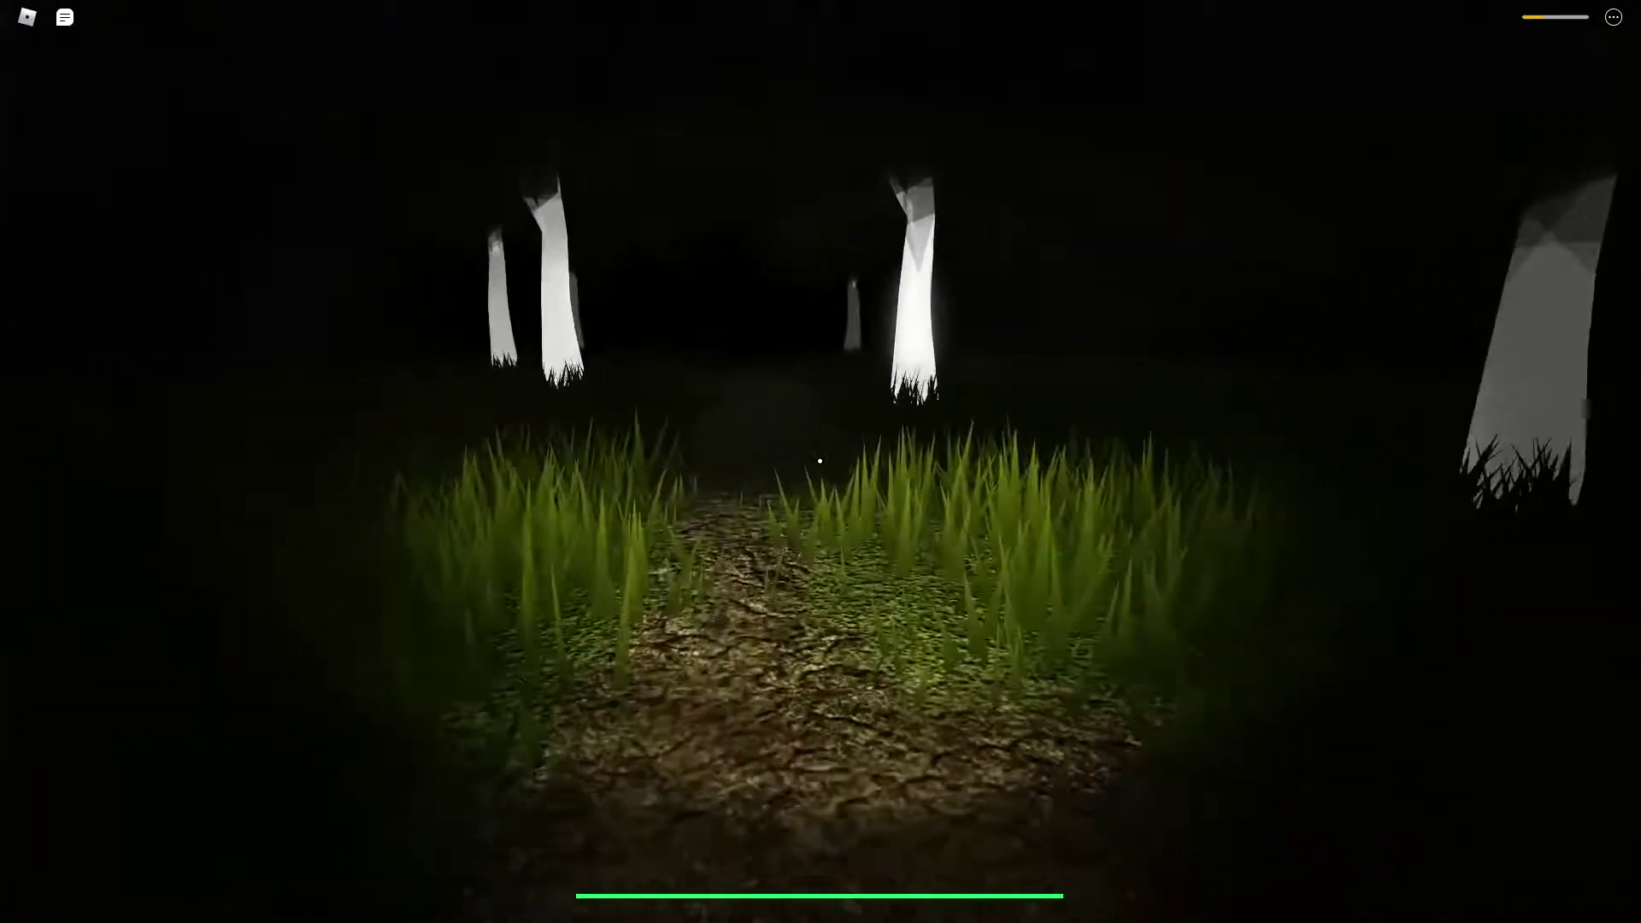
# - Walk the dirt path between the white-trunked trees, past the spider creature
pyautogui.press('w')
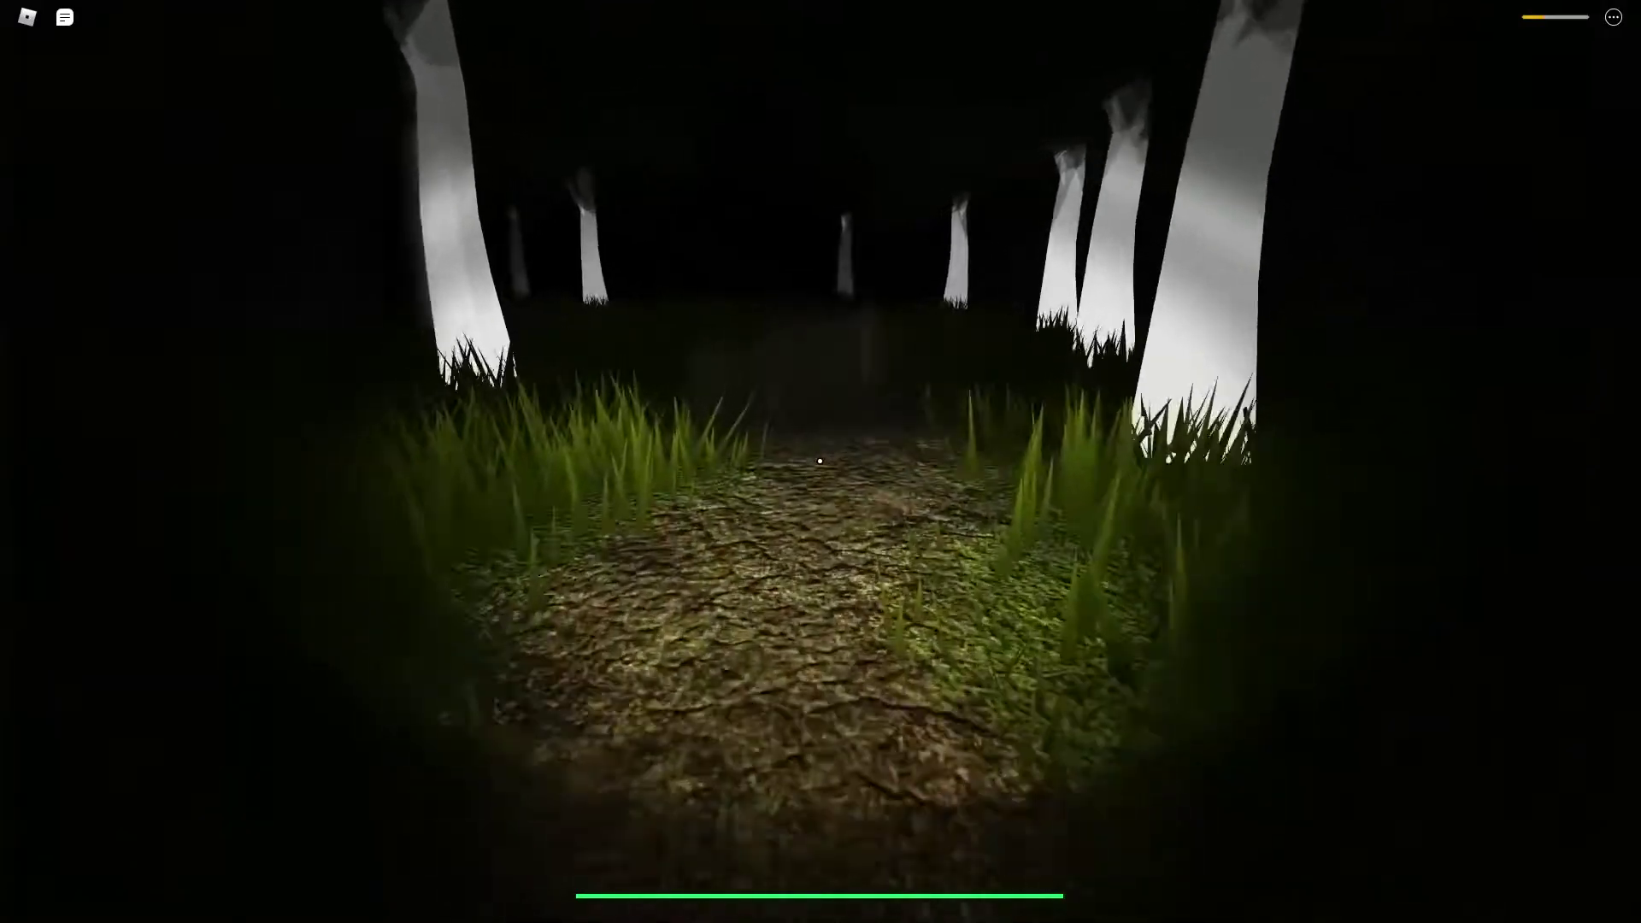
pyautogui.press('w')
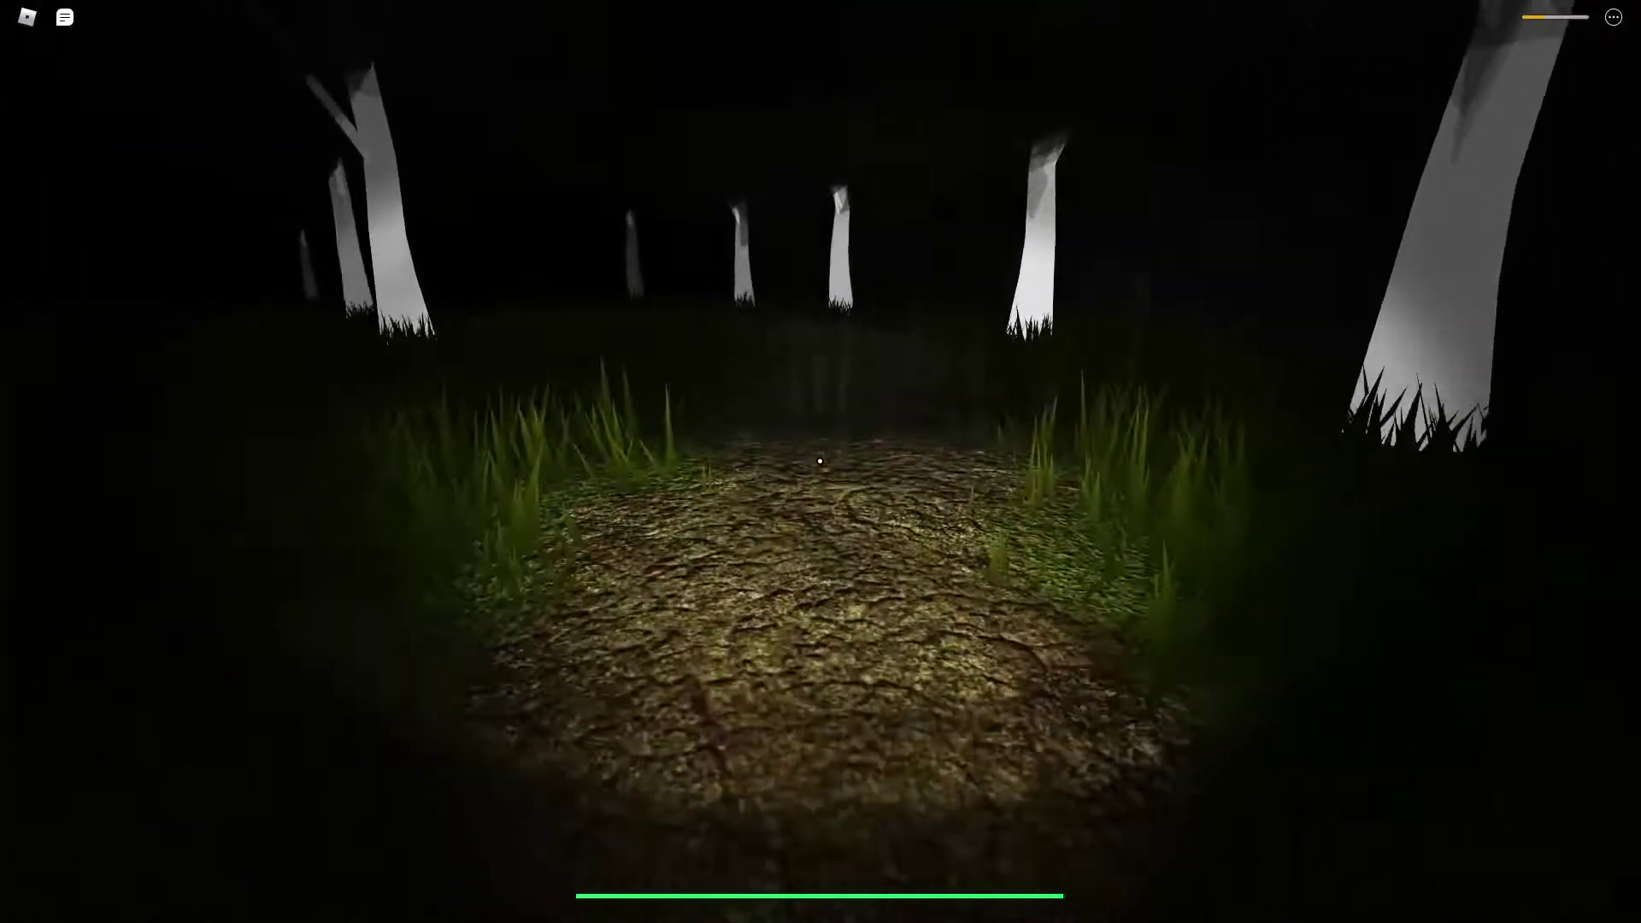
pyautogui.press('w')
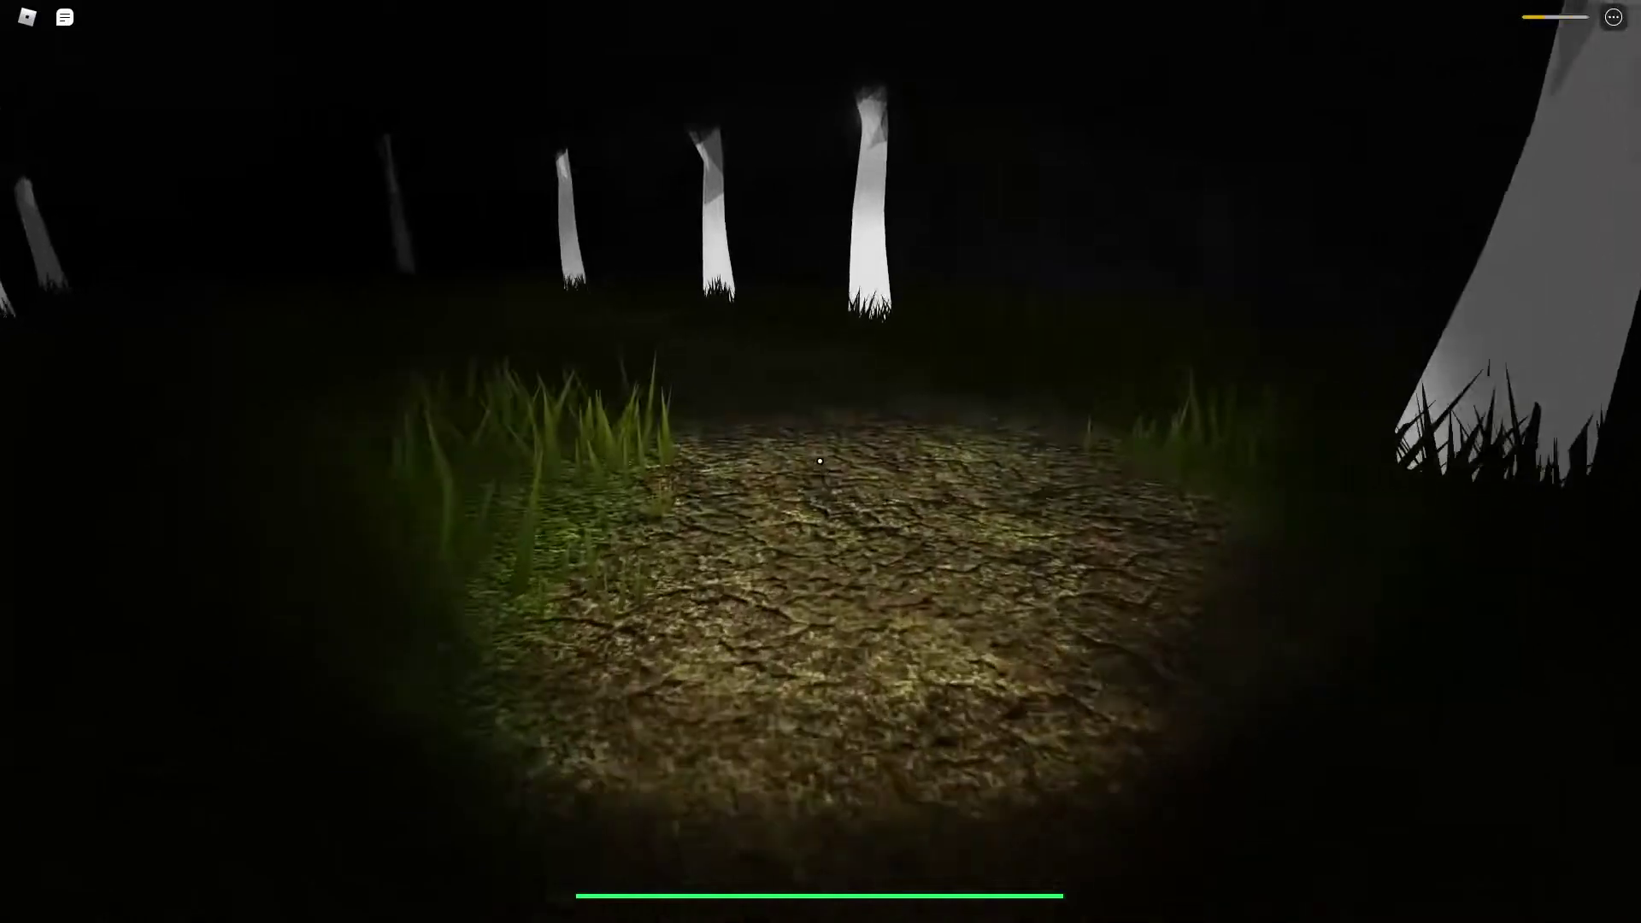
pyautogui.press('w')
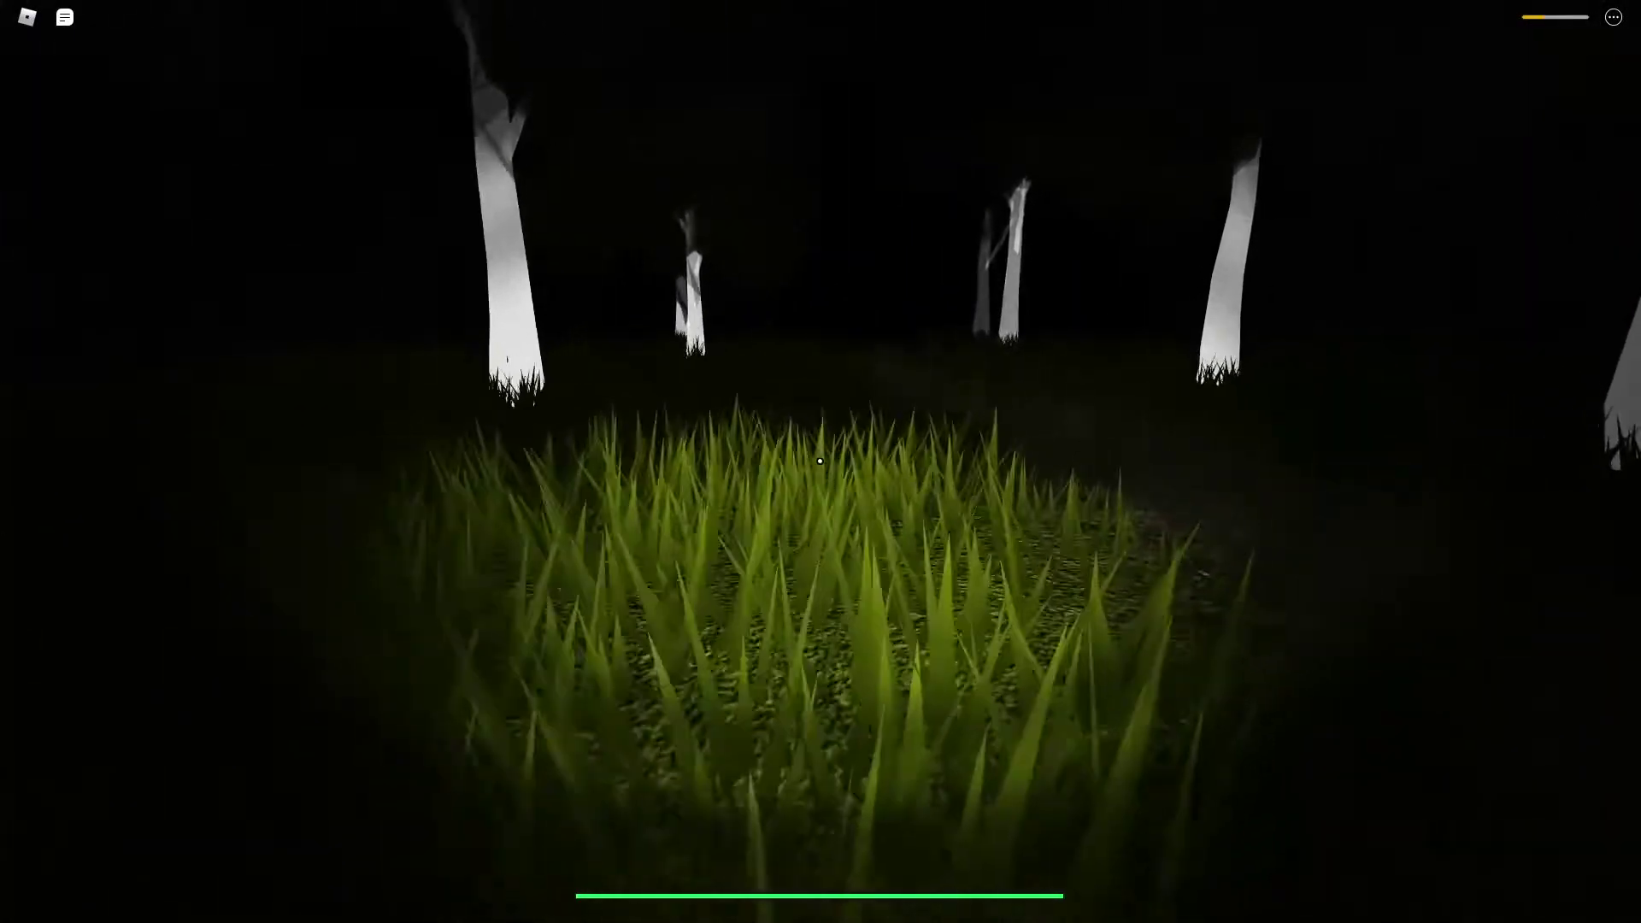
pyautogui.press('w')
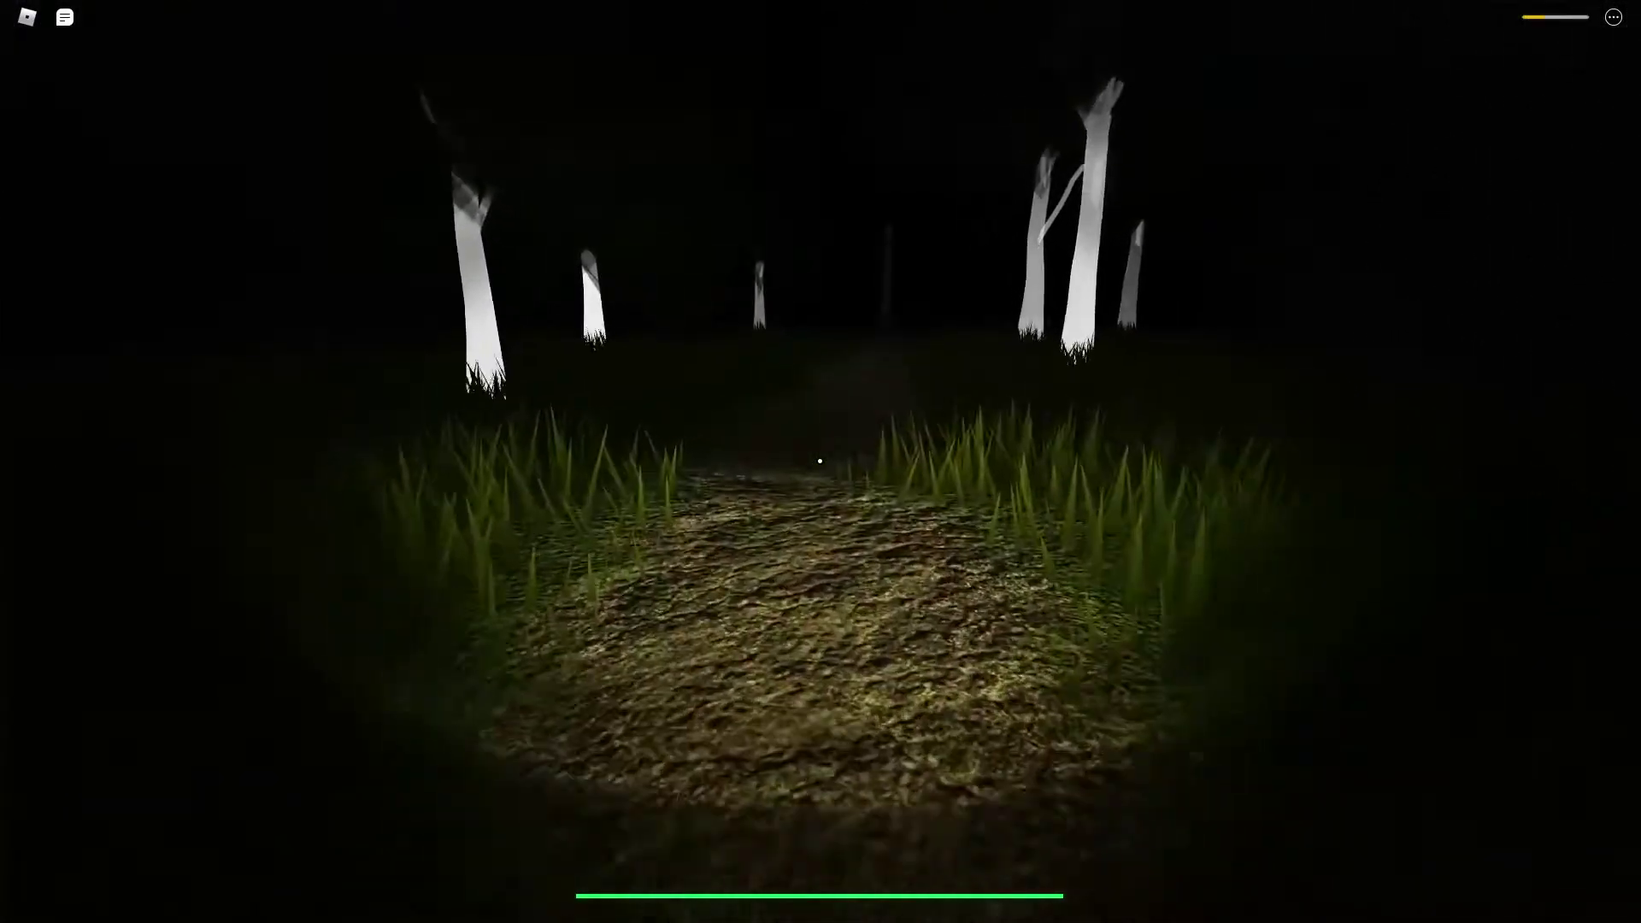
pyautogui.press('w')
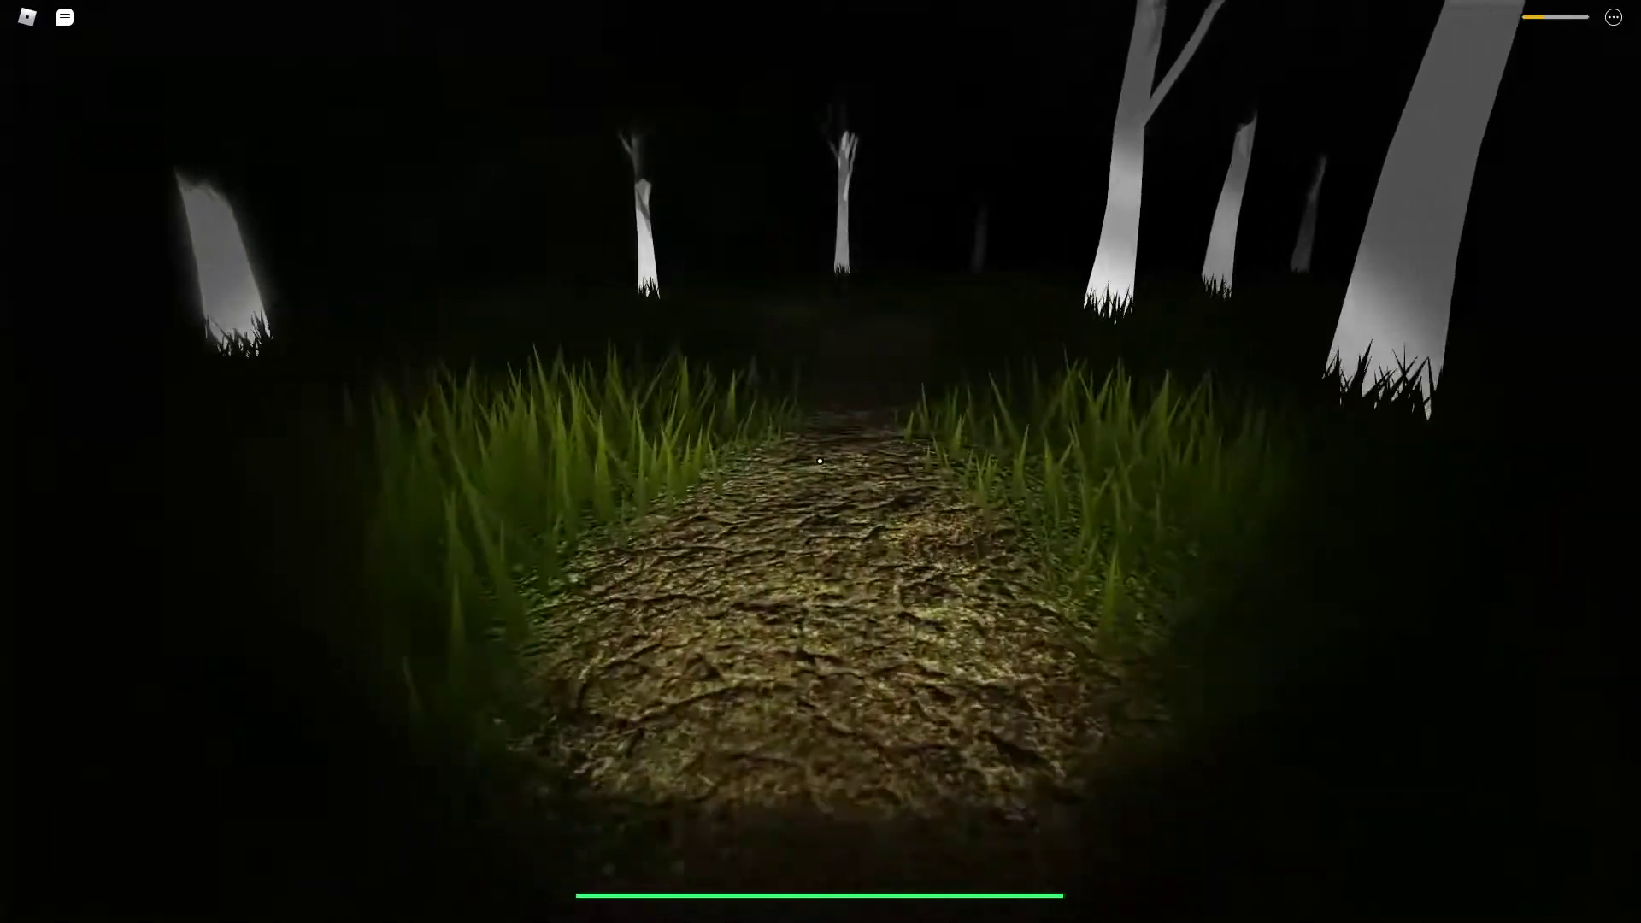
pyautogui.press('w')
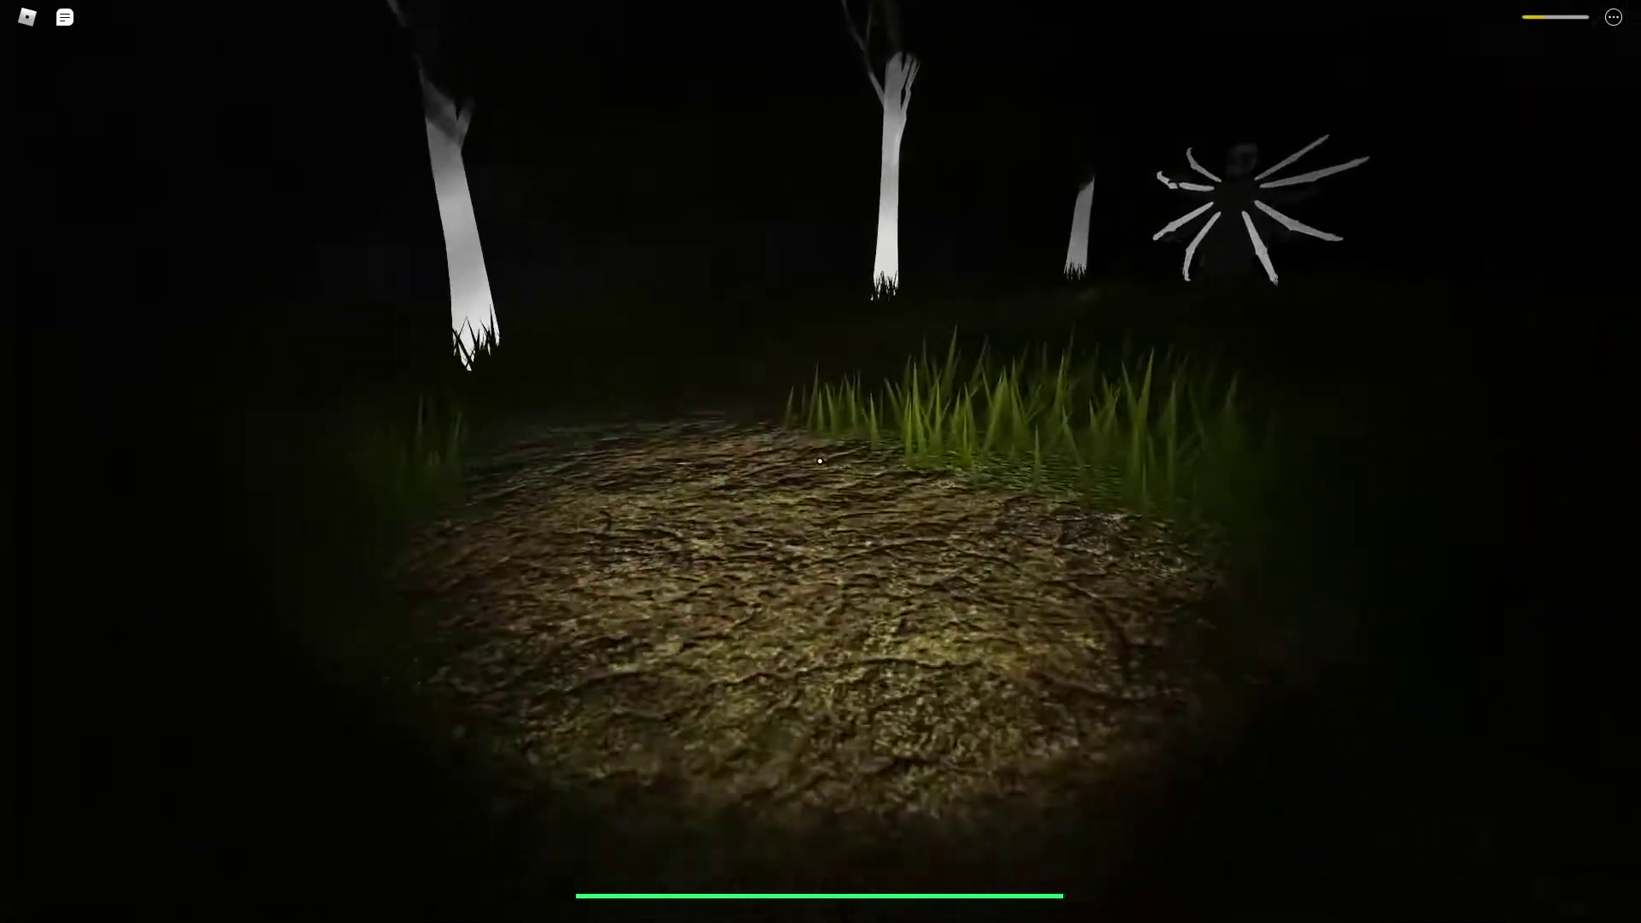
# - Cross the lit yellow grass clearing and head toward the green panels
pyautogui.press('w')
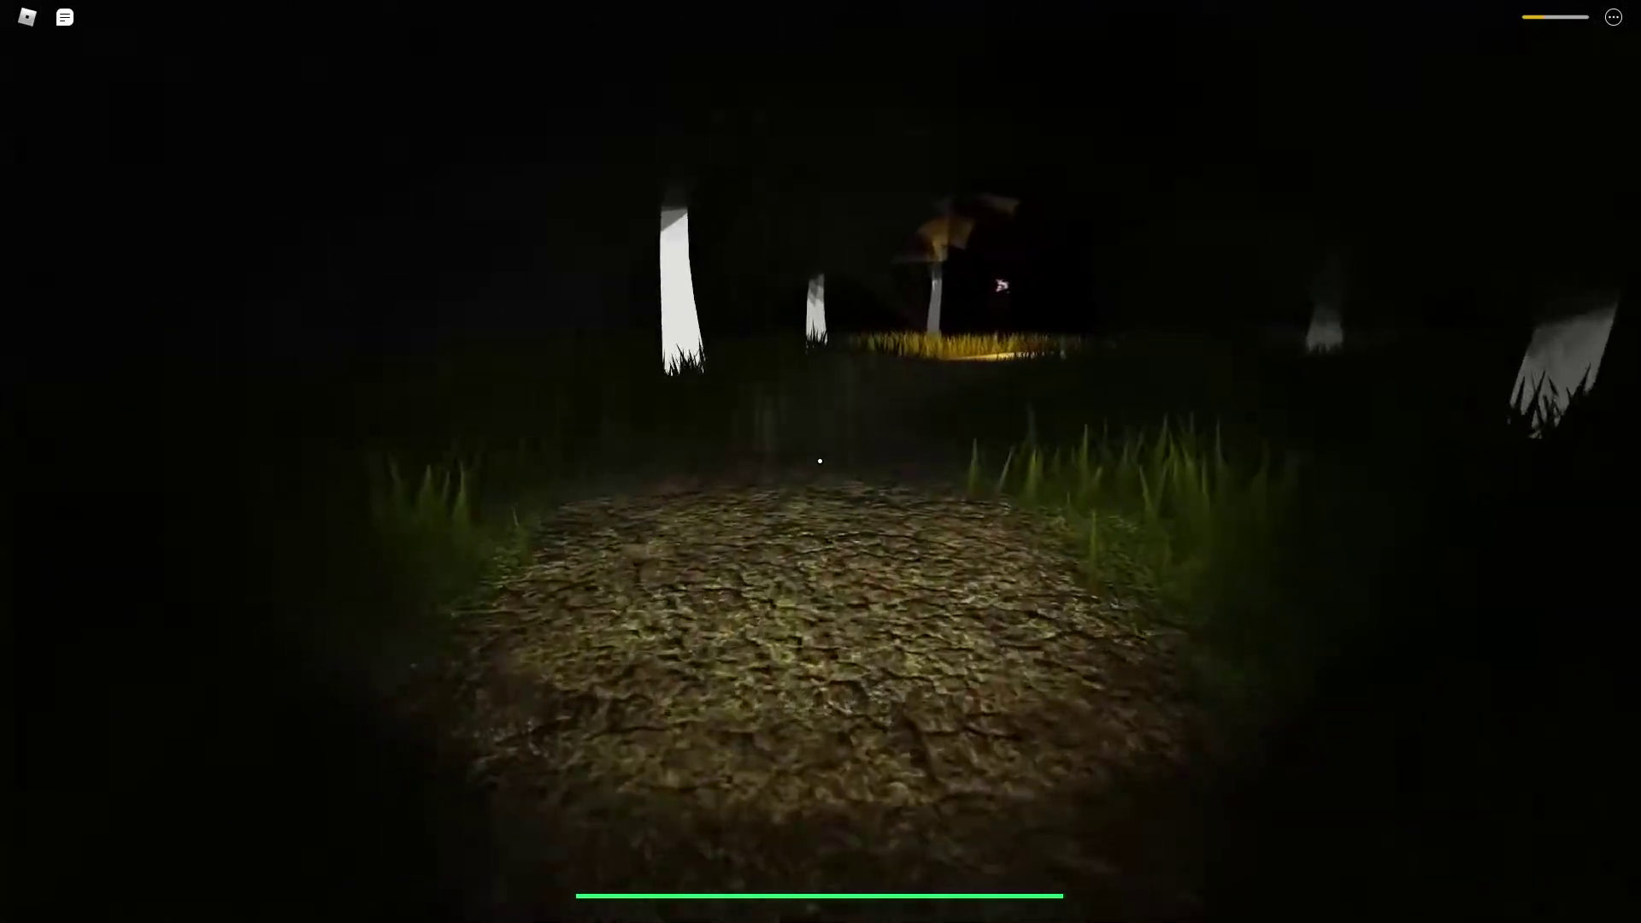
pyautogui.press('w')
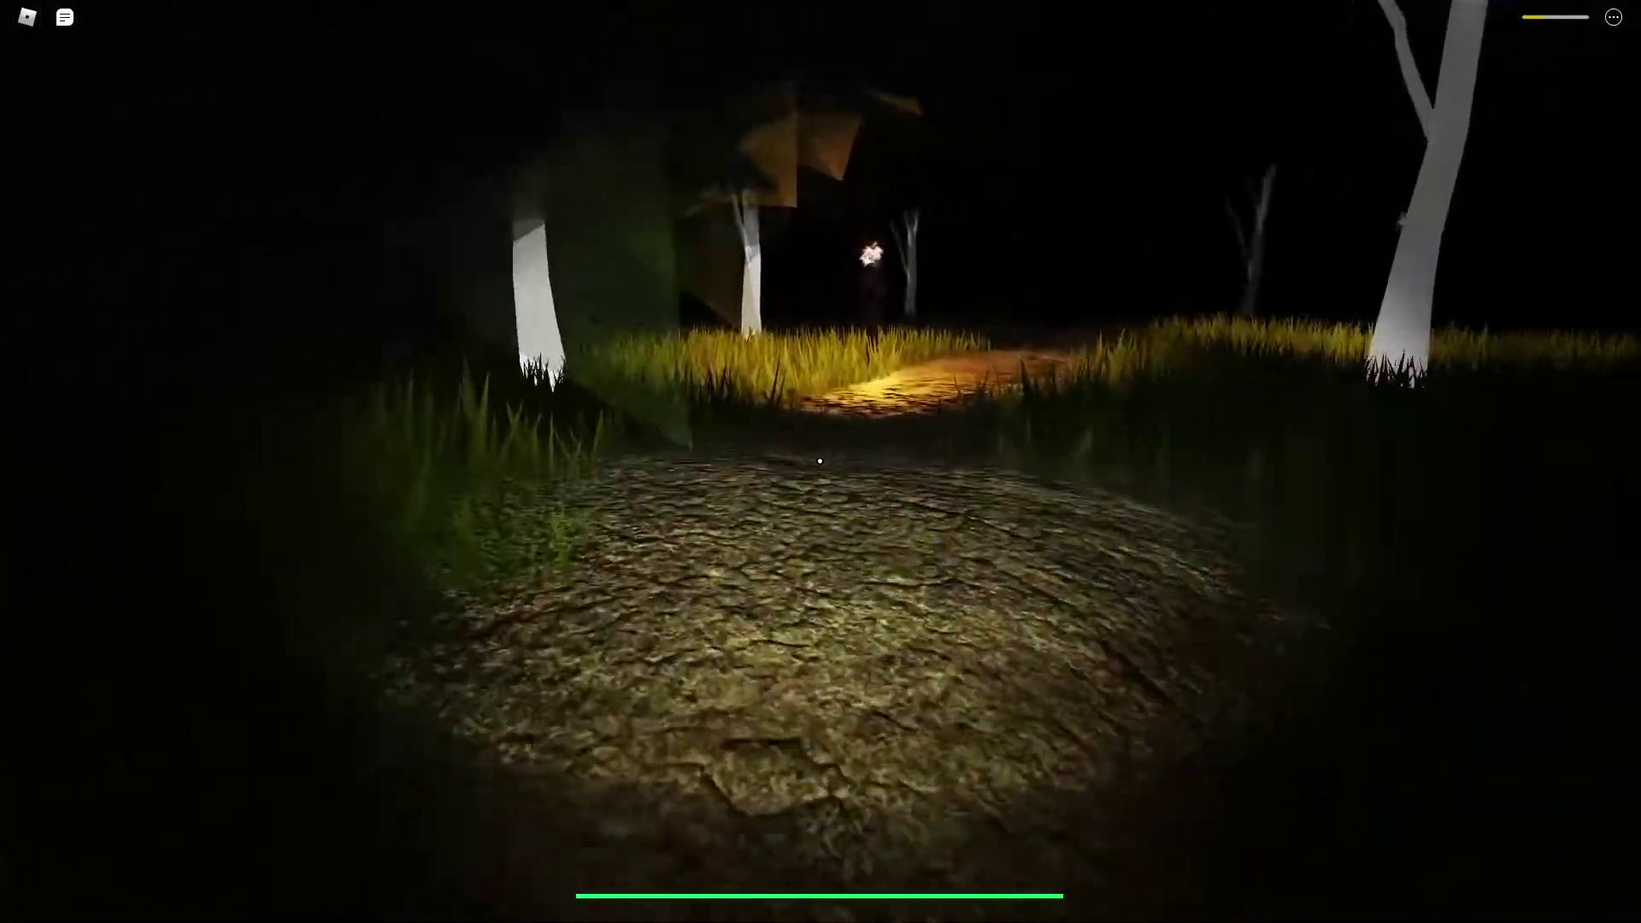
pyautogui.press('w')
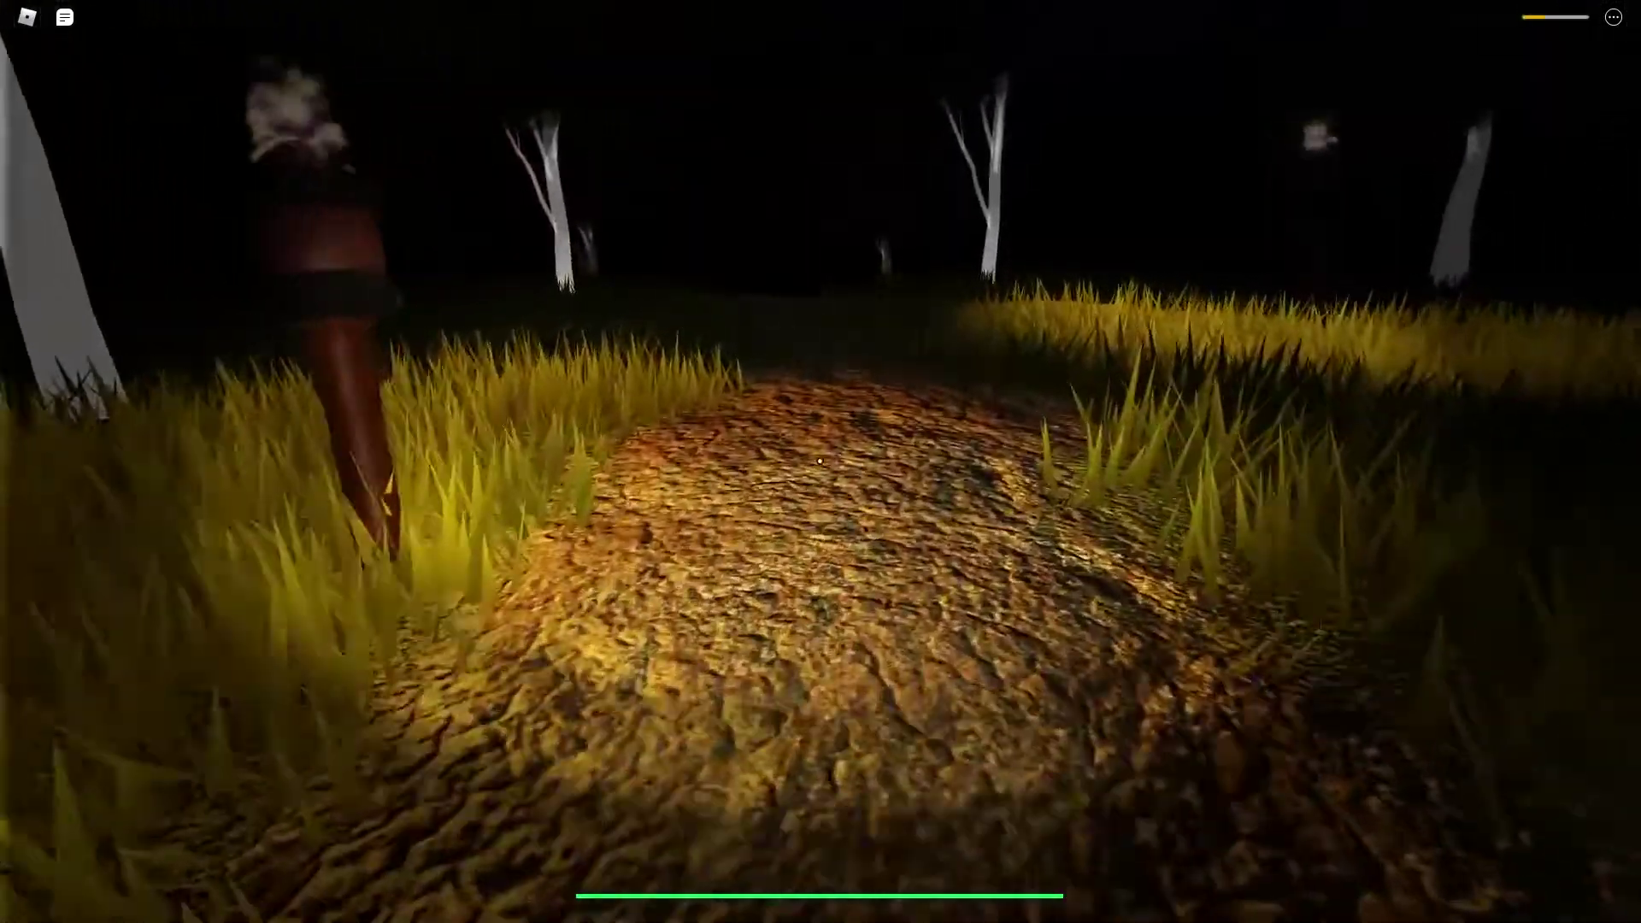
pyautogui.press('w')
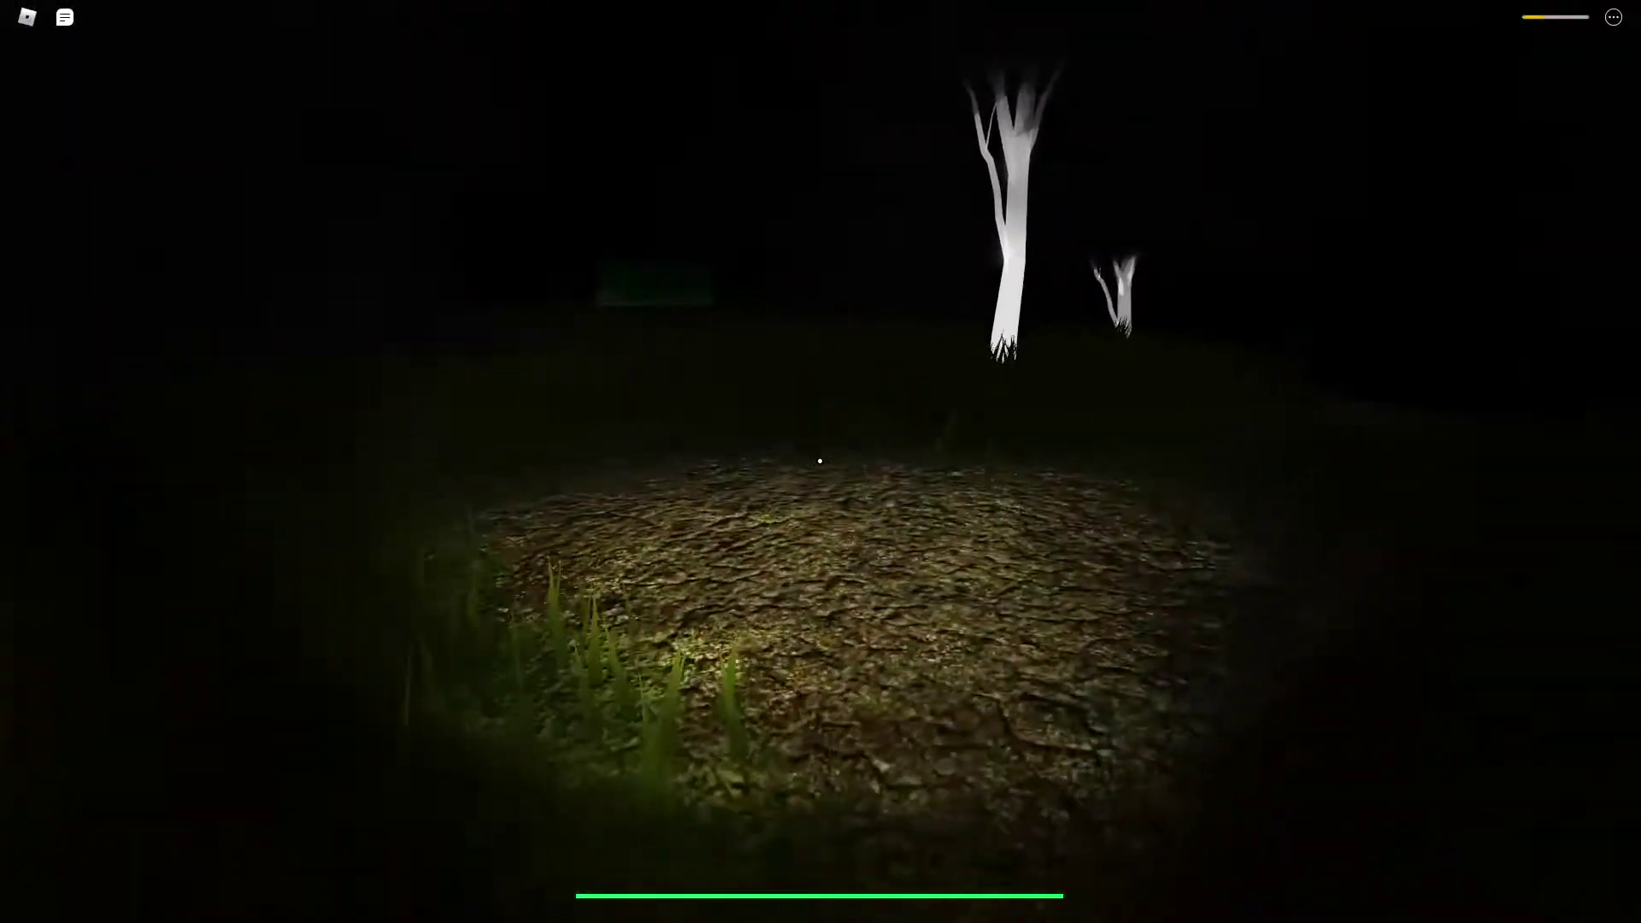
pyautogui.press('w')
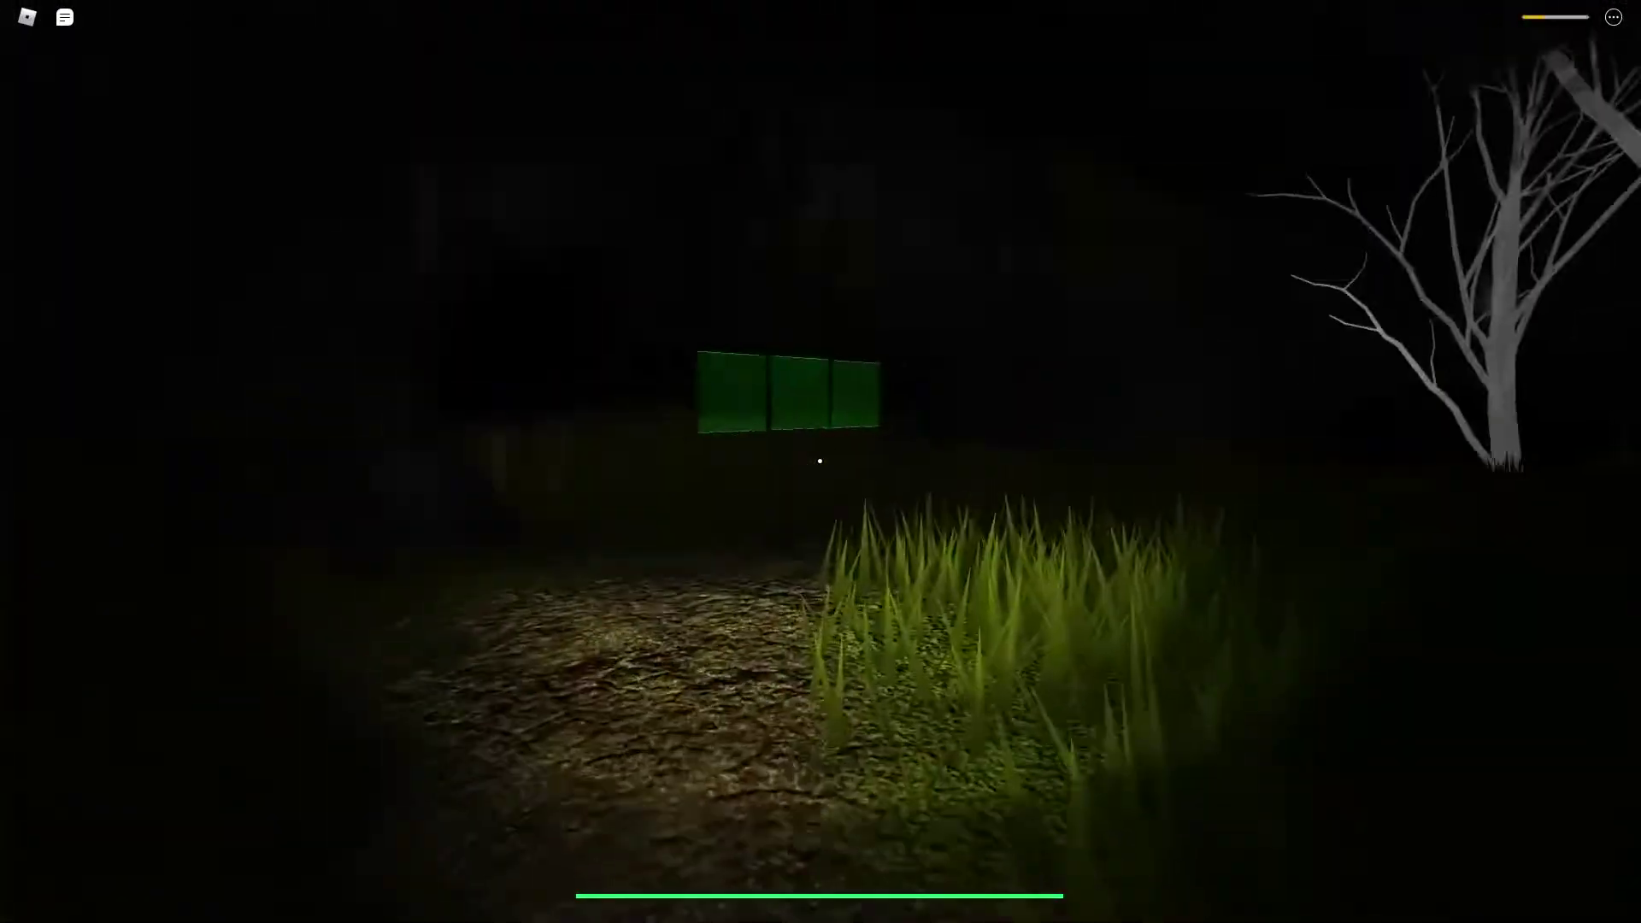
pyautogui.press('w')
pyautogui.press('w')
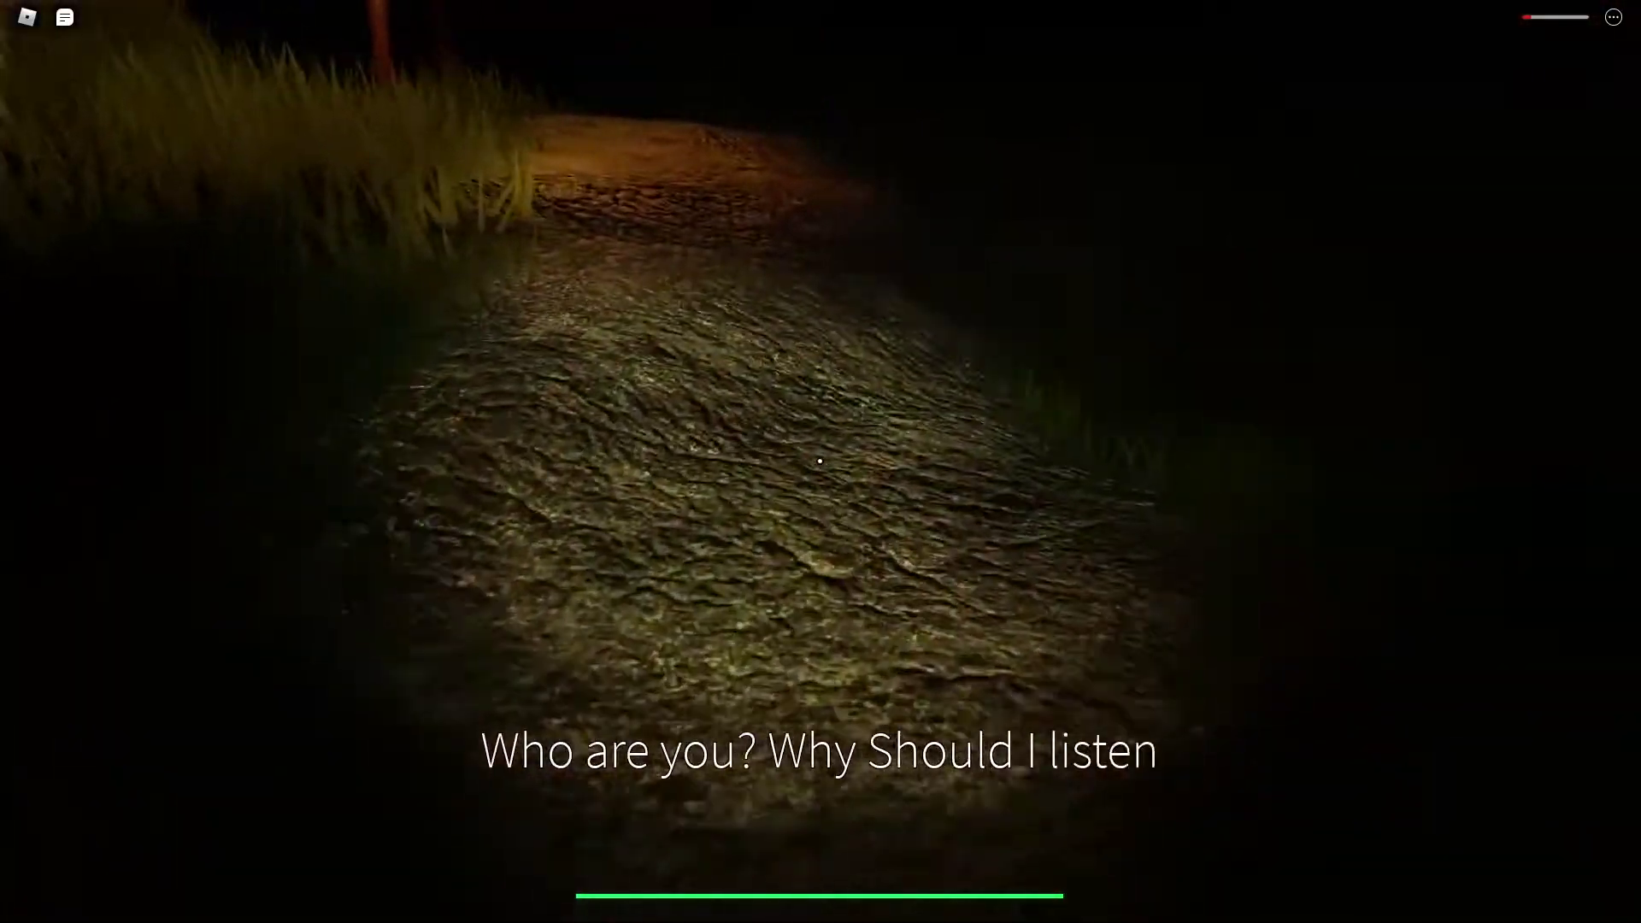
# - Follow the bending dirt path through the darker woods toward the lit ground ahead
pyautogui.press('w')
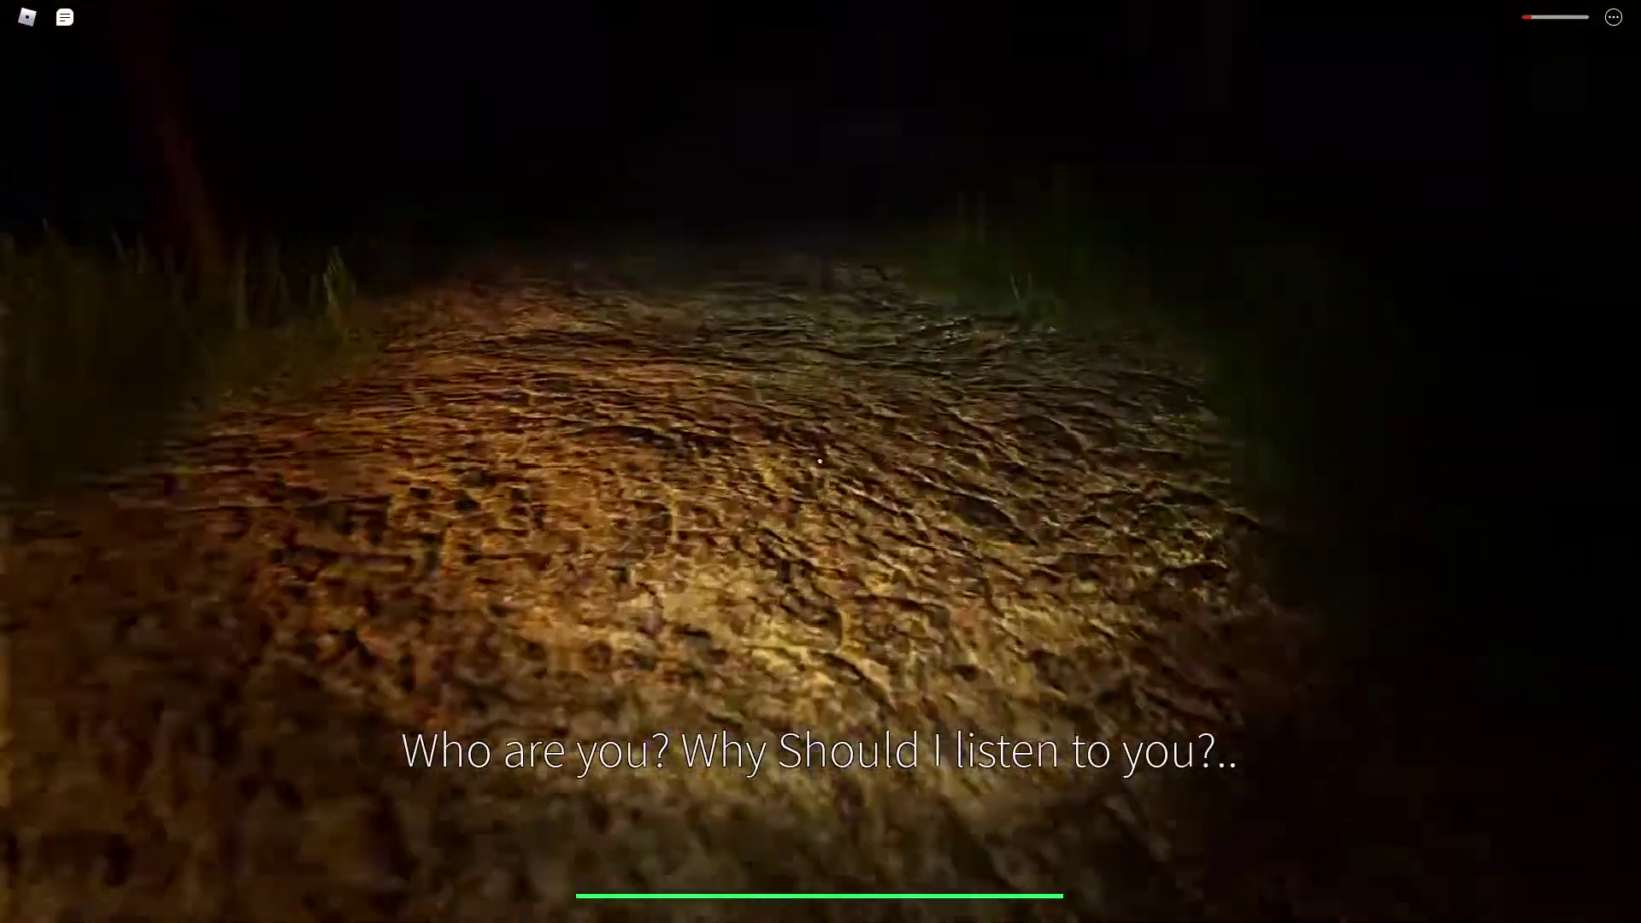
pyautogui.press('w')
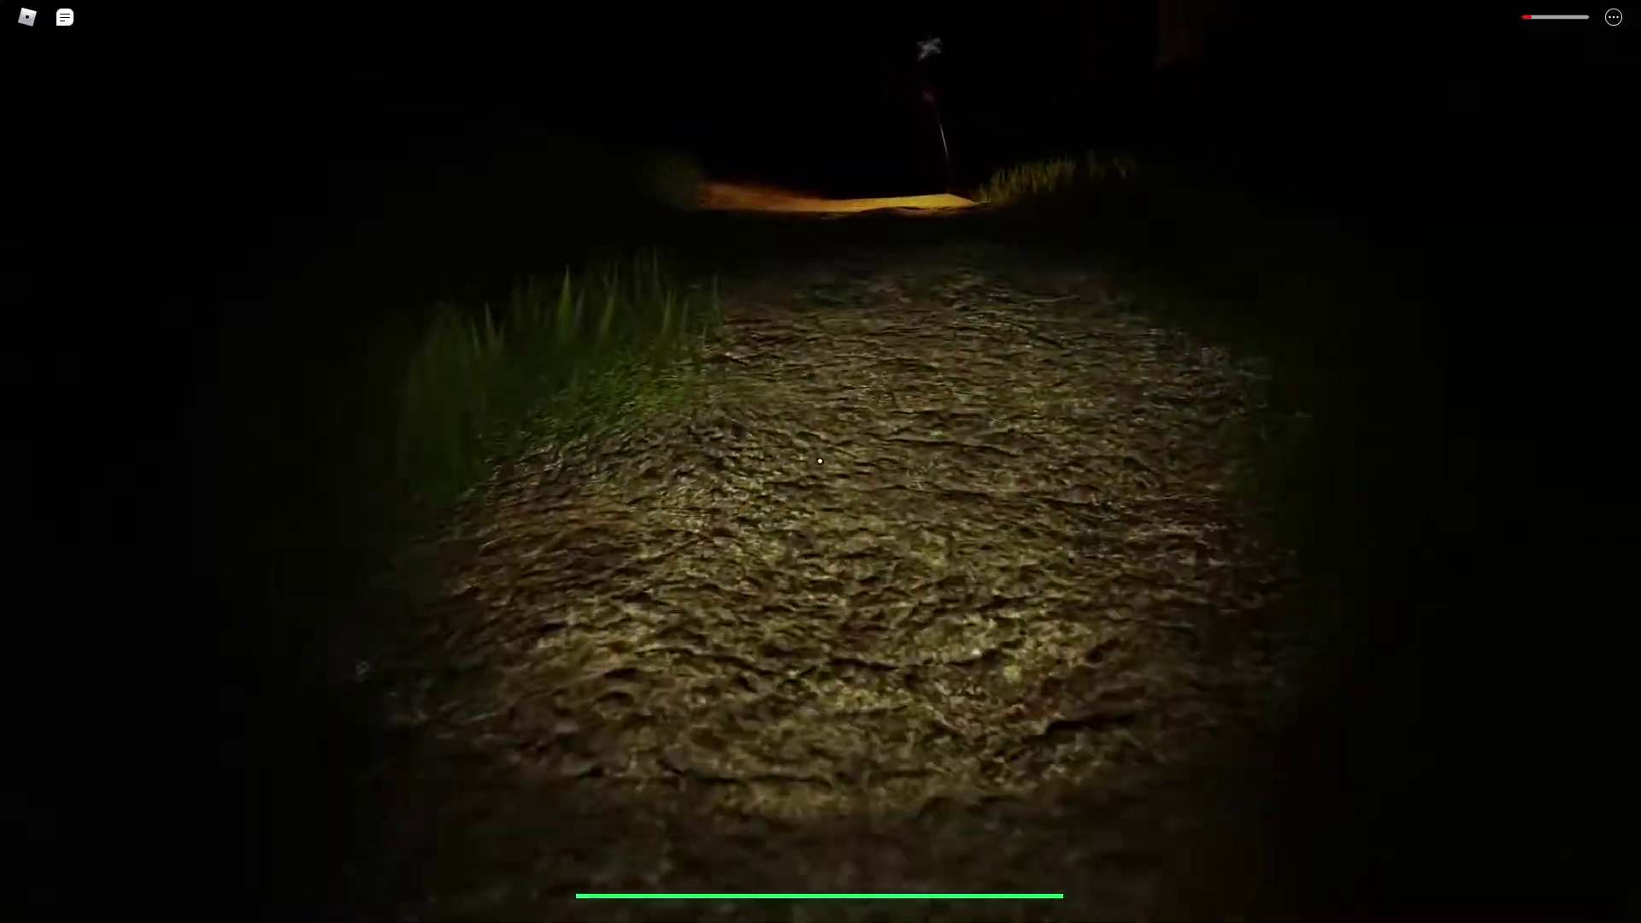
pyautogui.press('w')
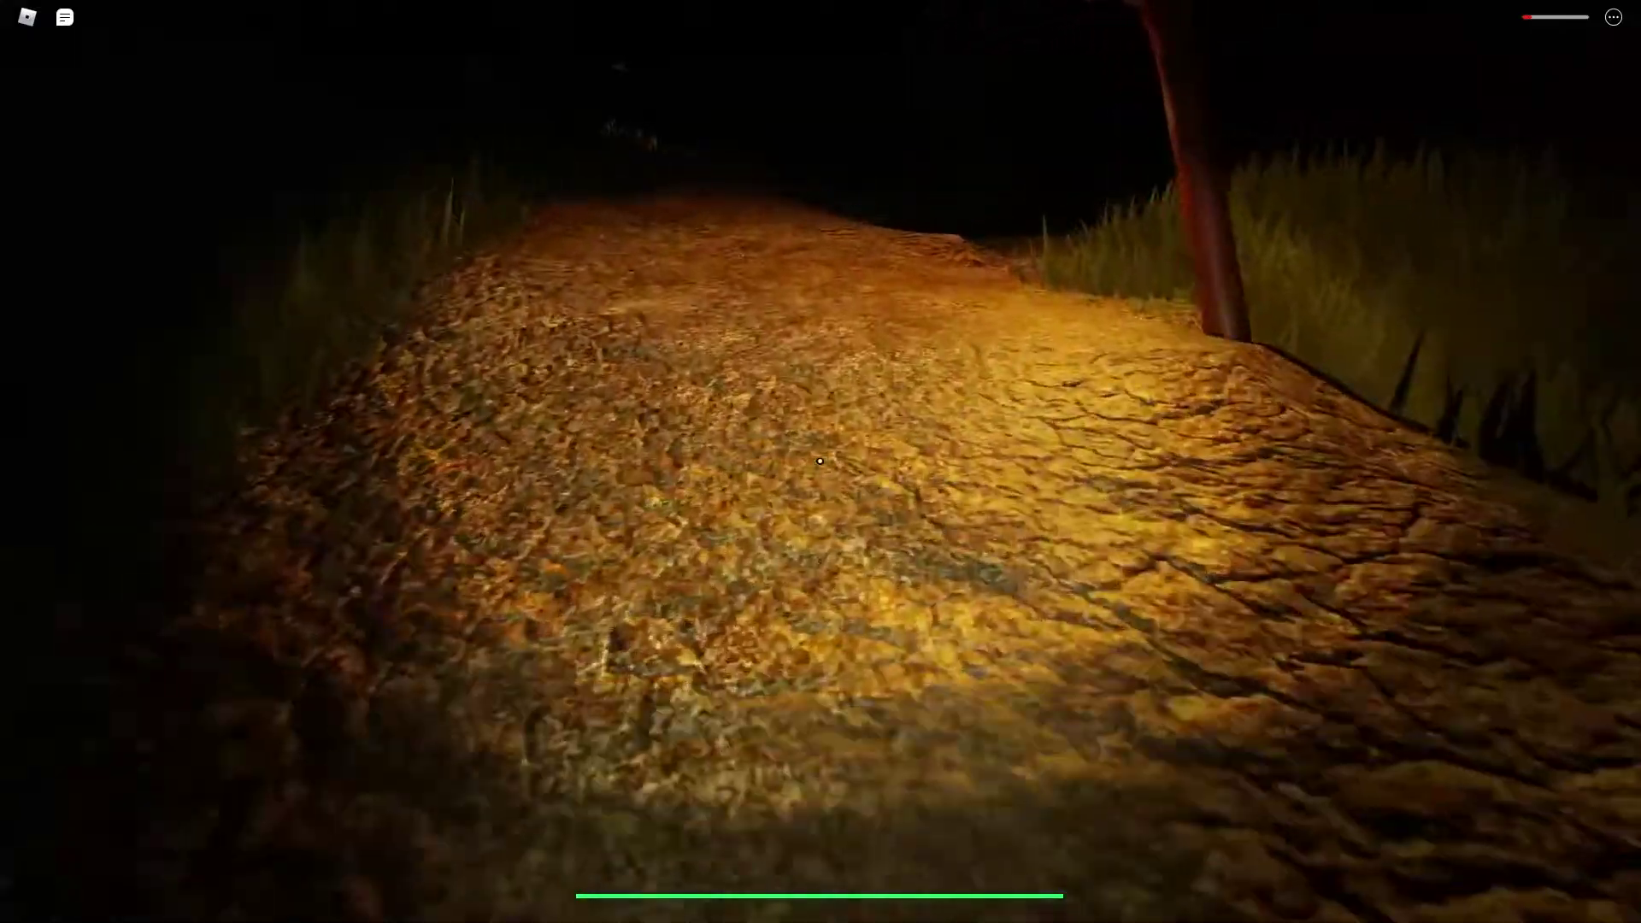
pyautogui.press('w')
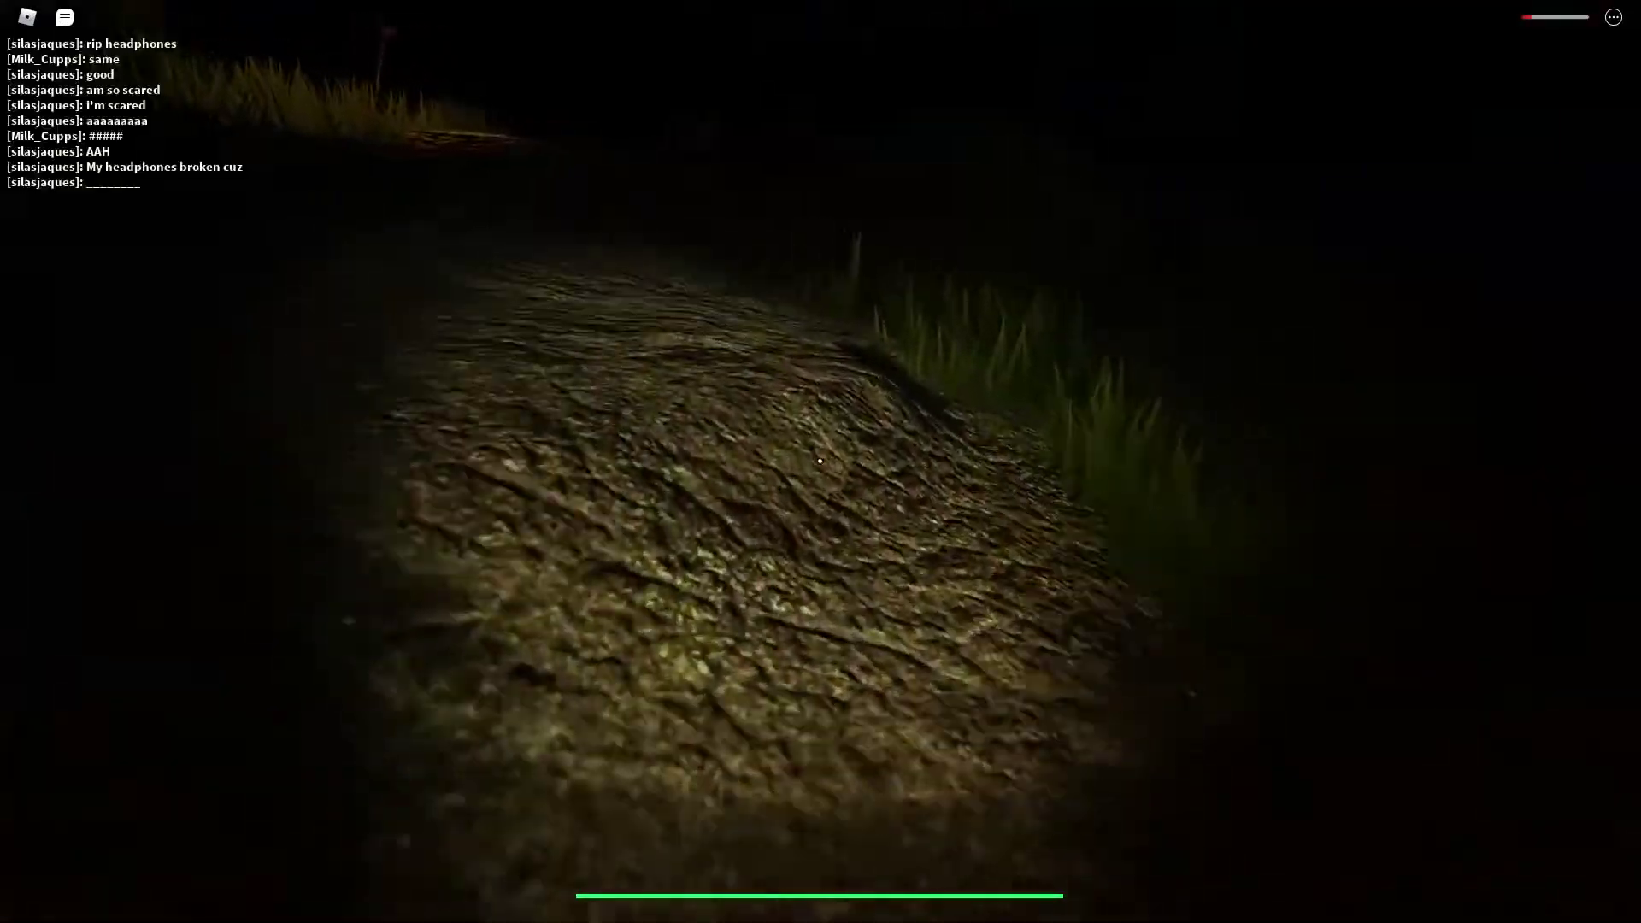
pyautogui.press('w')
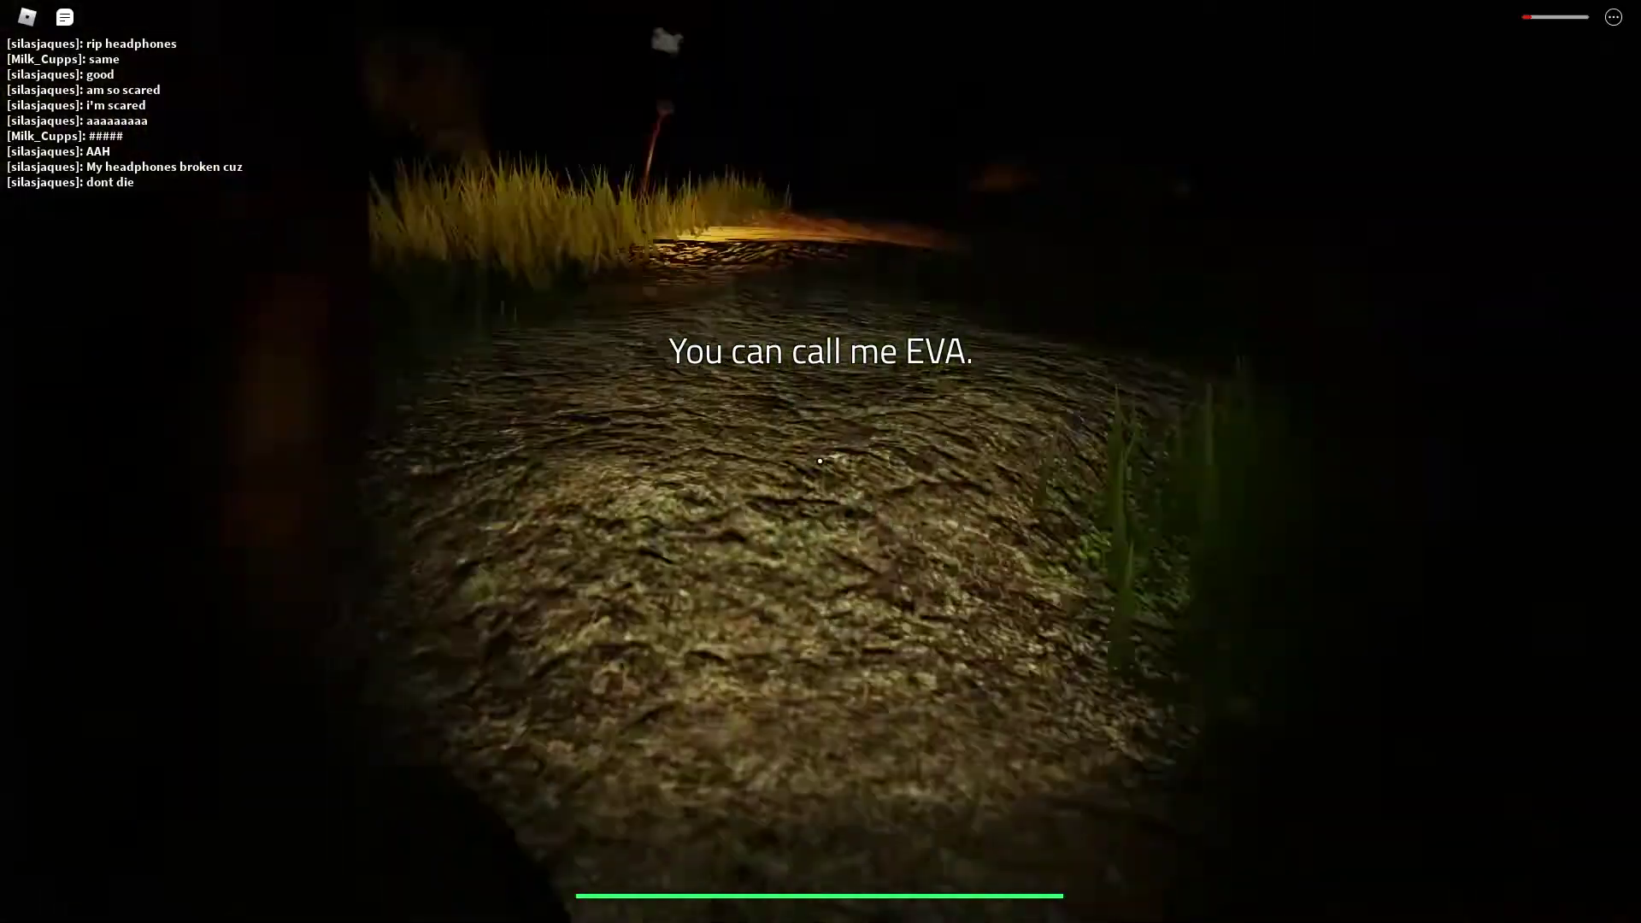
pyautogui.press('w')
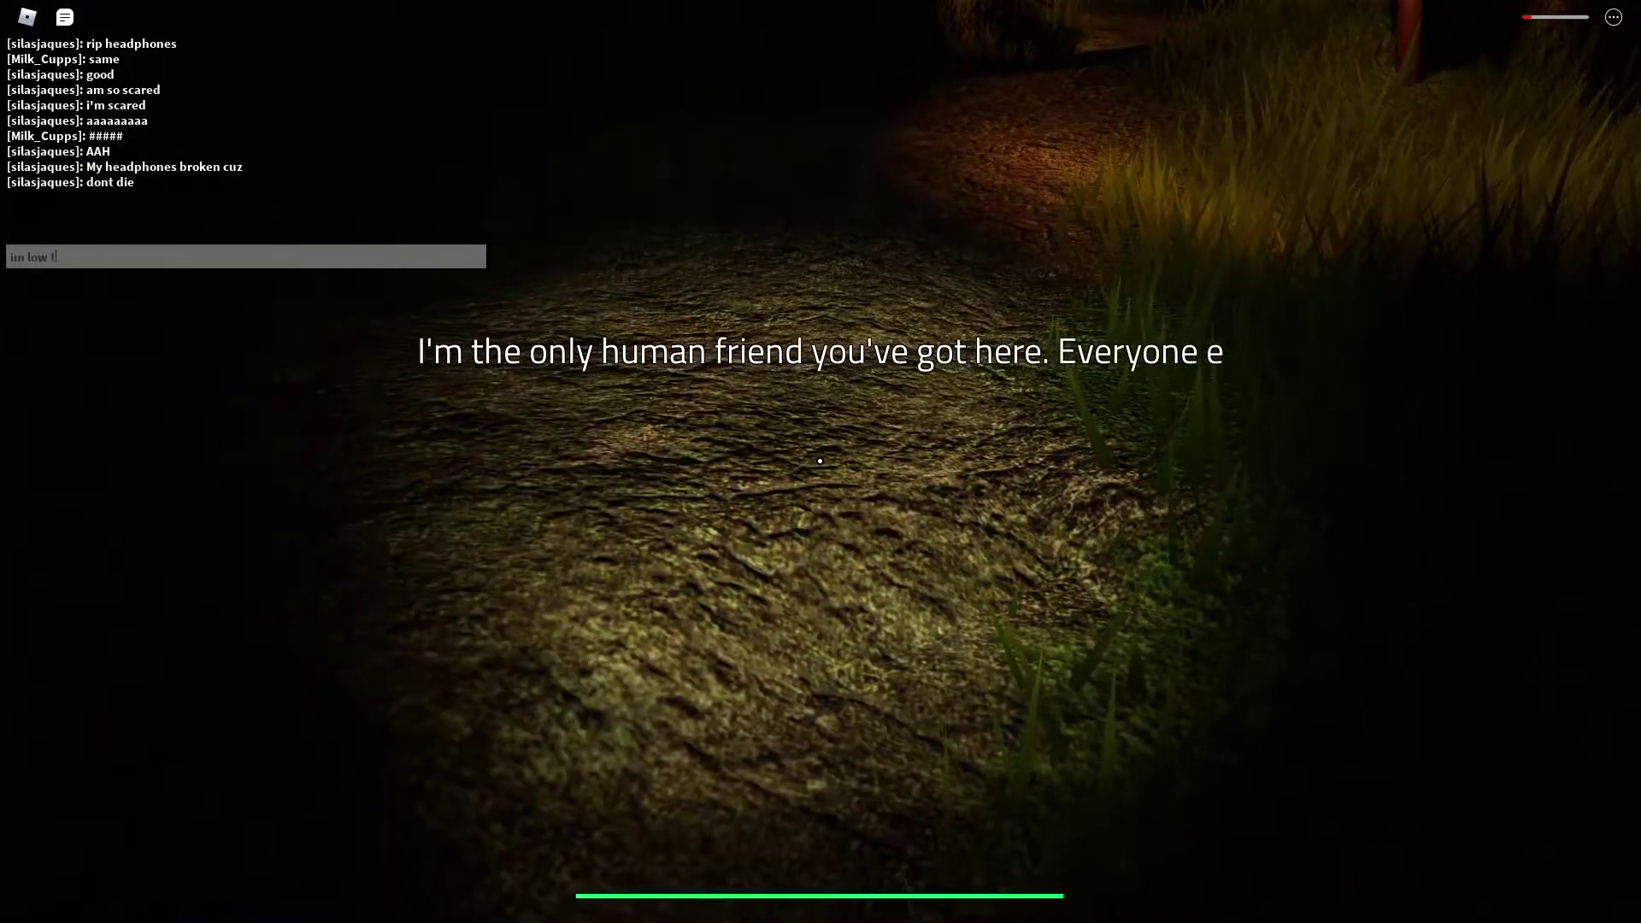
pyautogui.press('w')
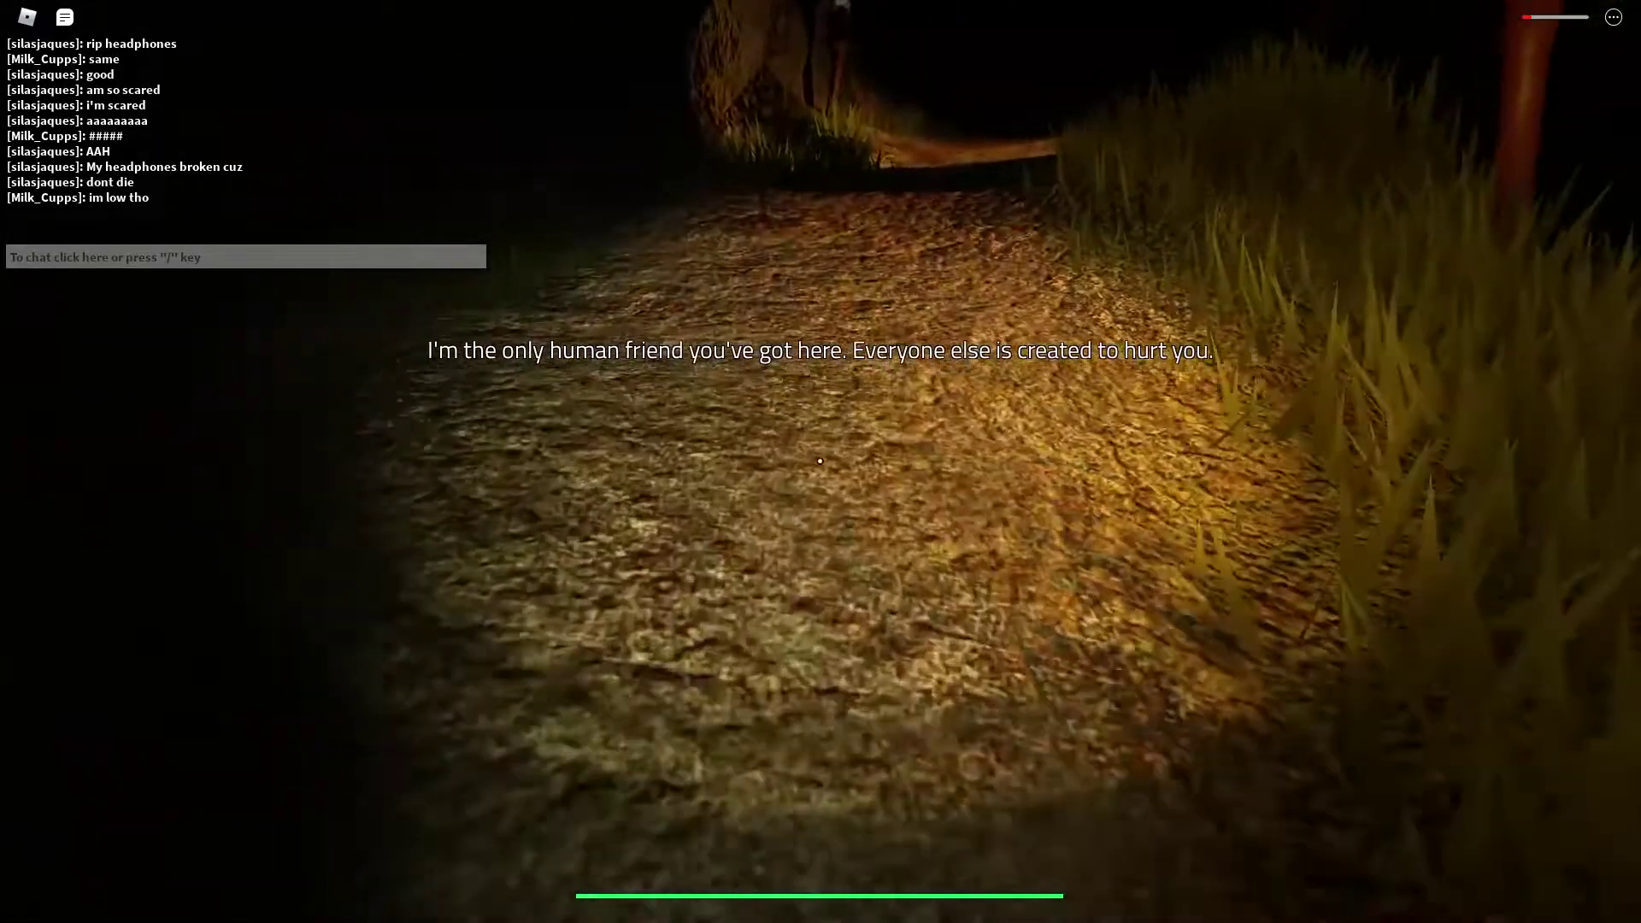
pyautogui.press('w')
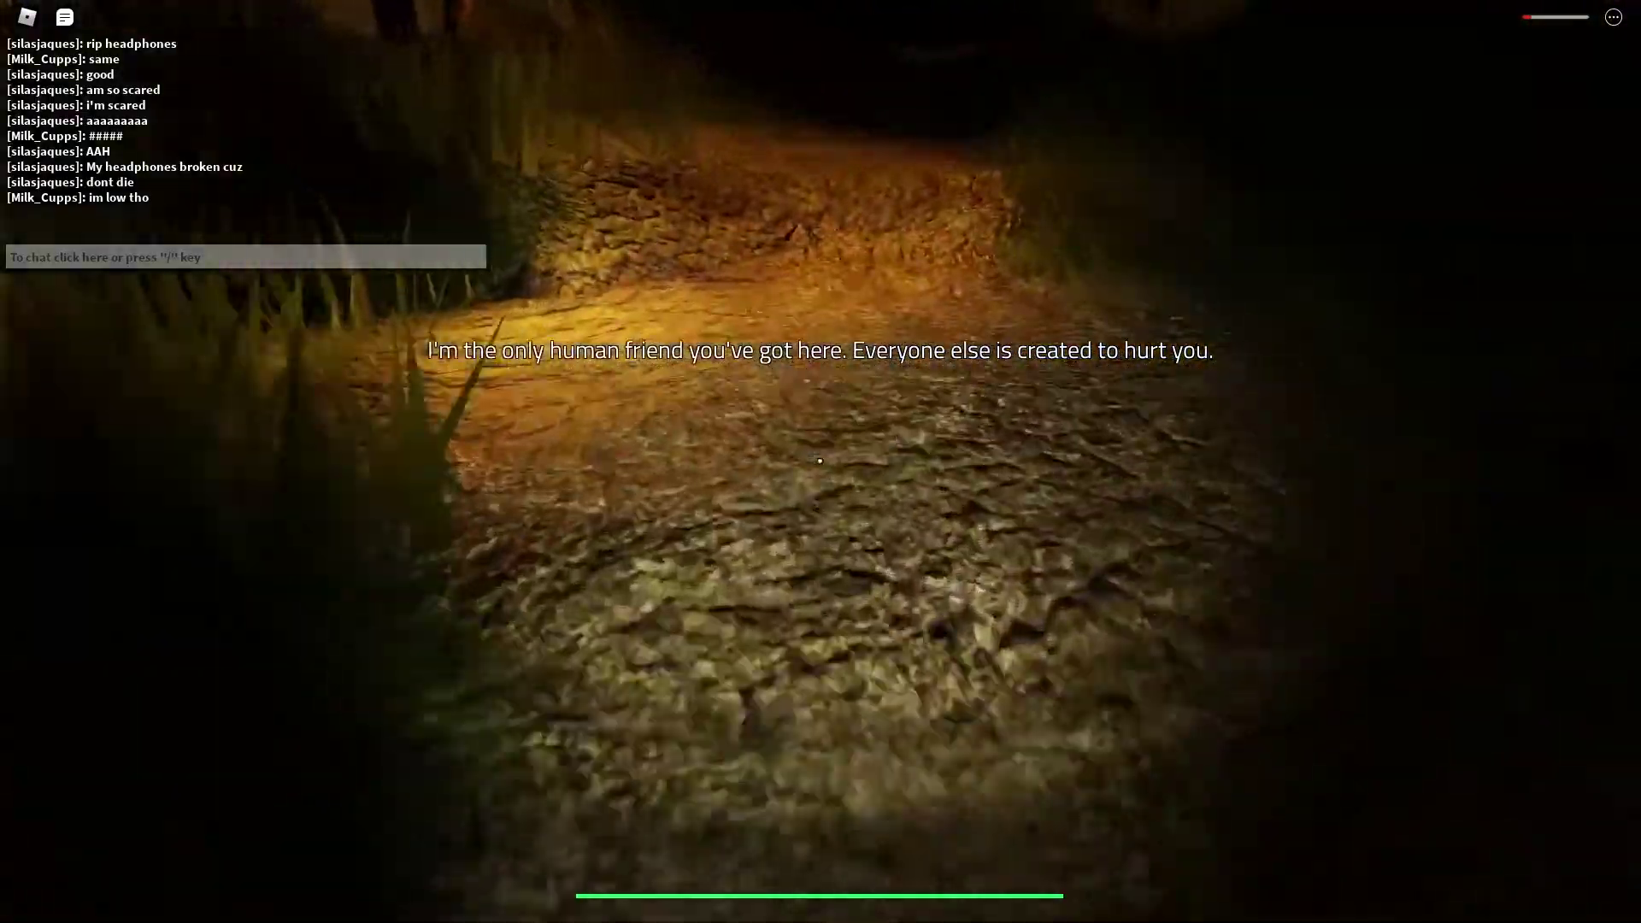
pyautogui.press('w')
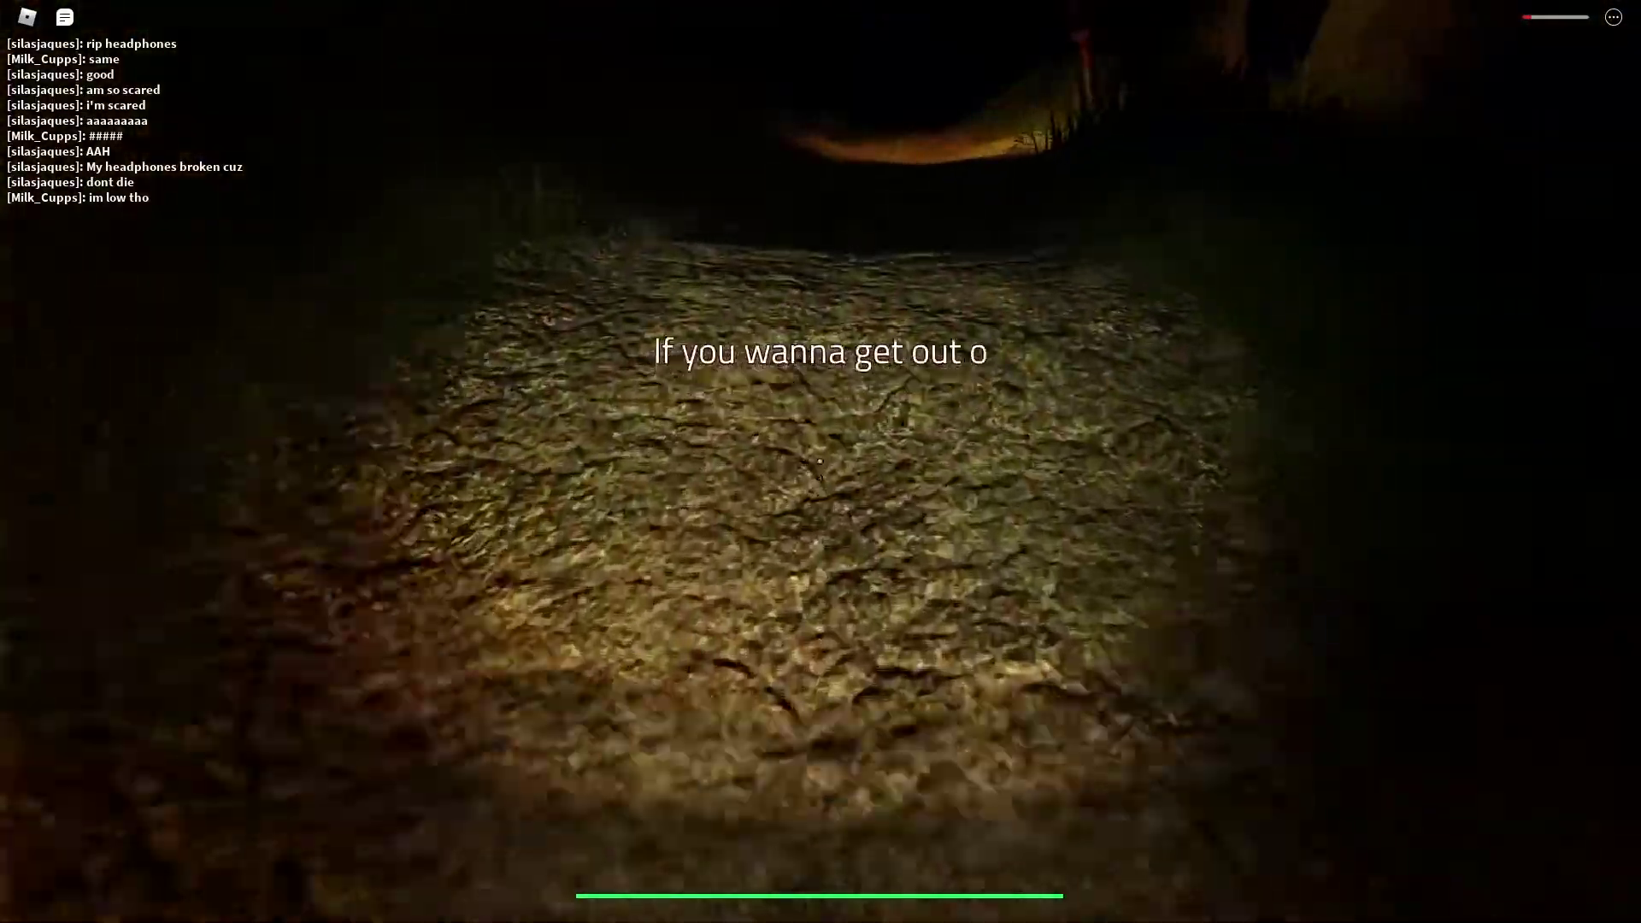
pyautogui.press('w')
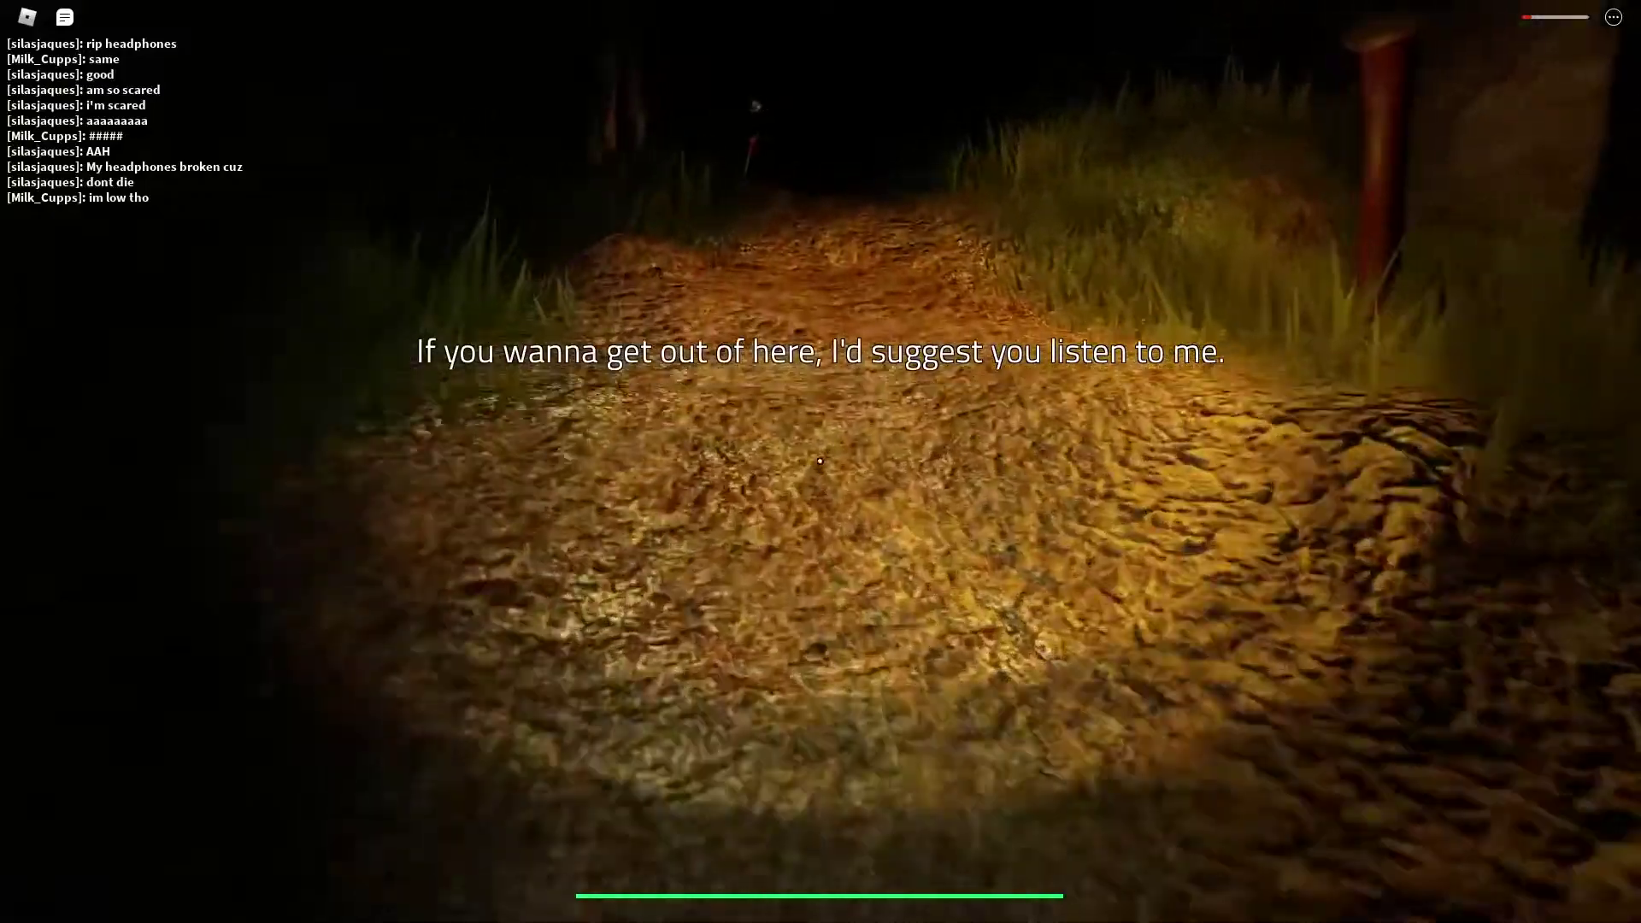
# - Continue past the rock and torch-lit rocks until the stone maze entrance appears
pyautogui.press('w')
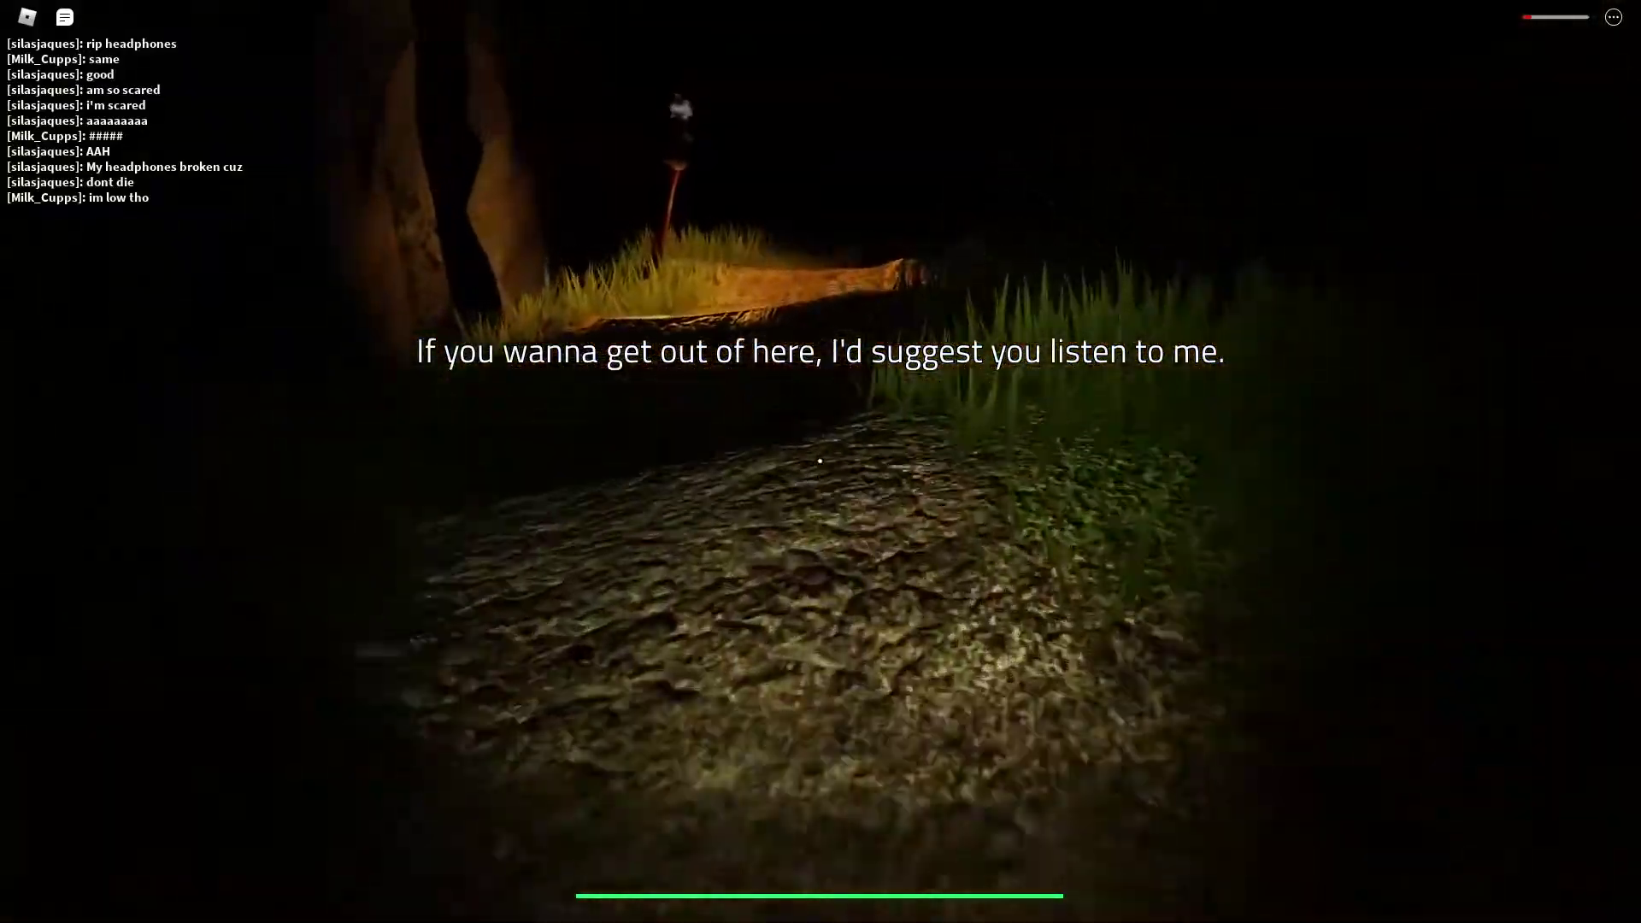
pyautogui.press('w')
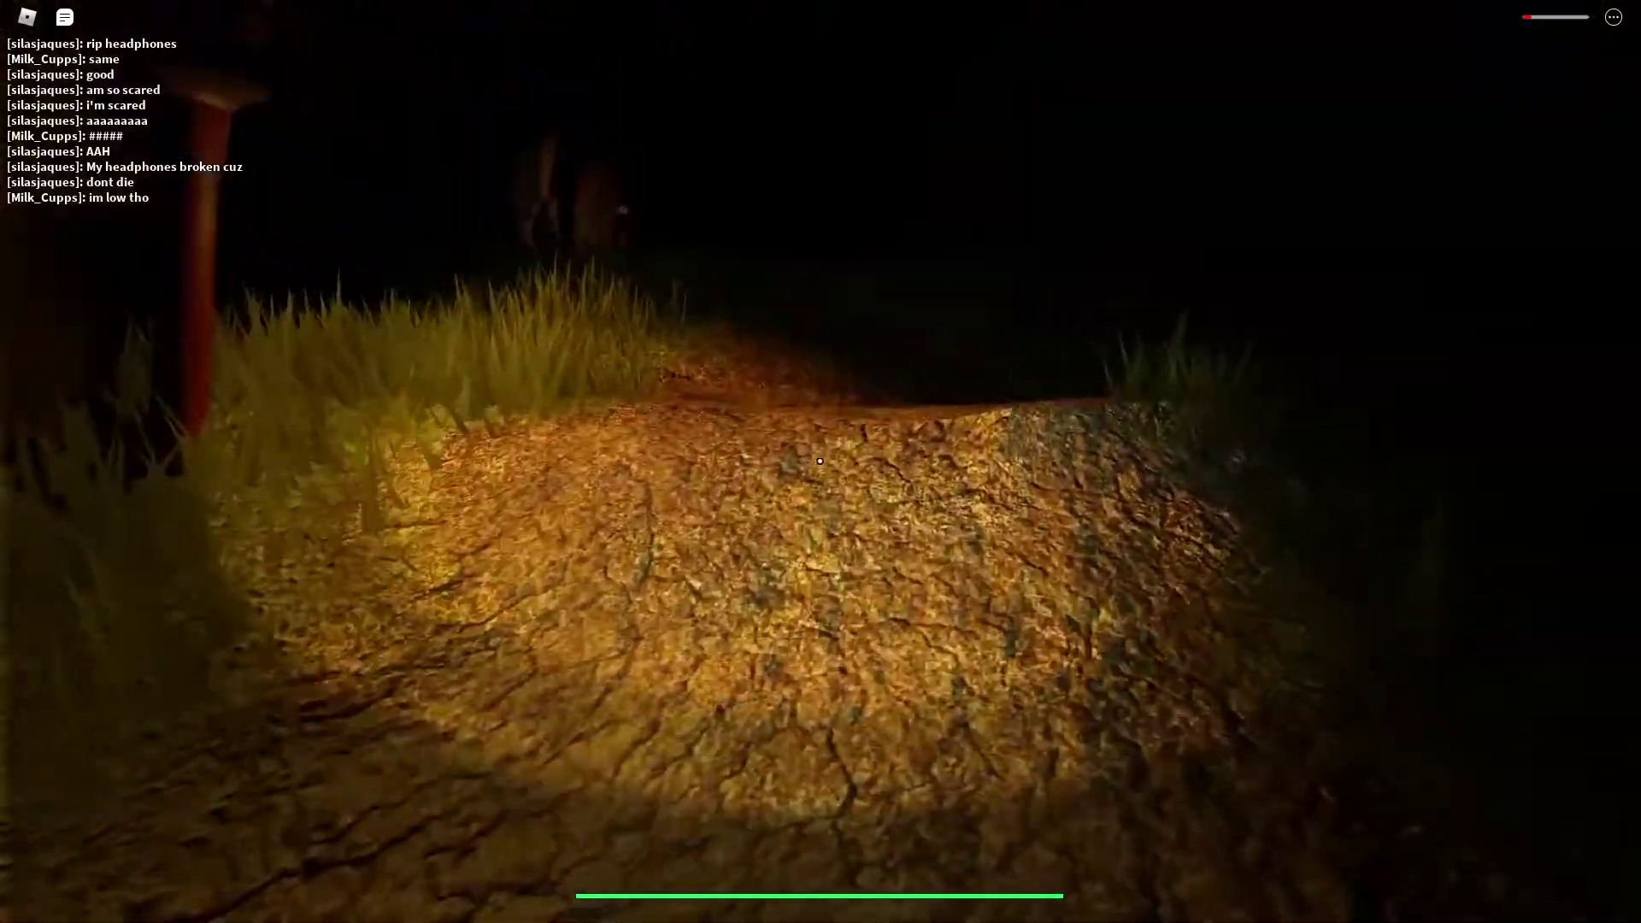
pyautogui.press('w')
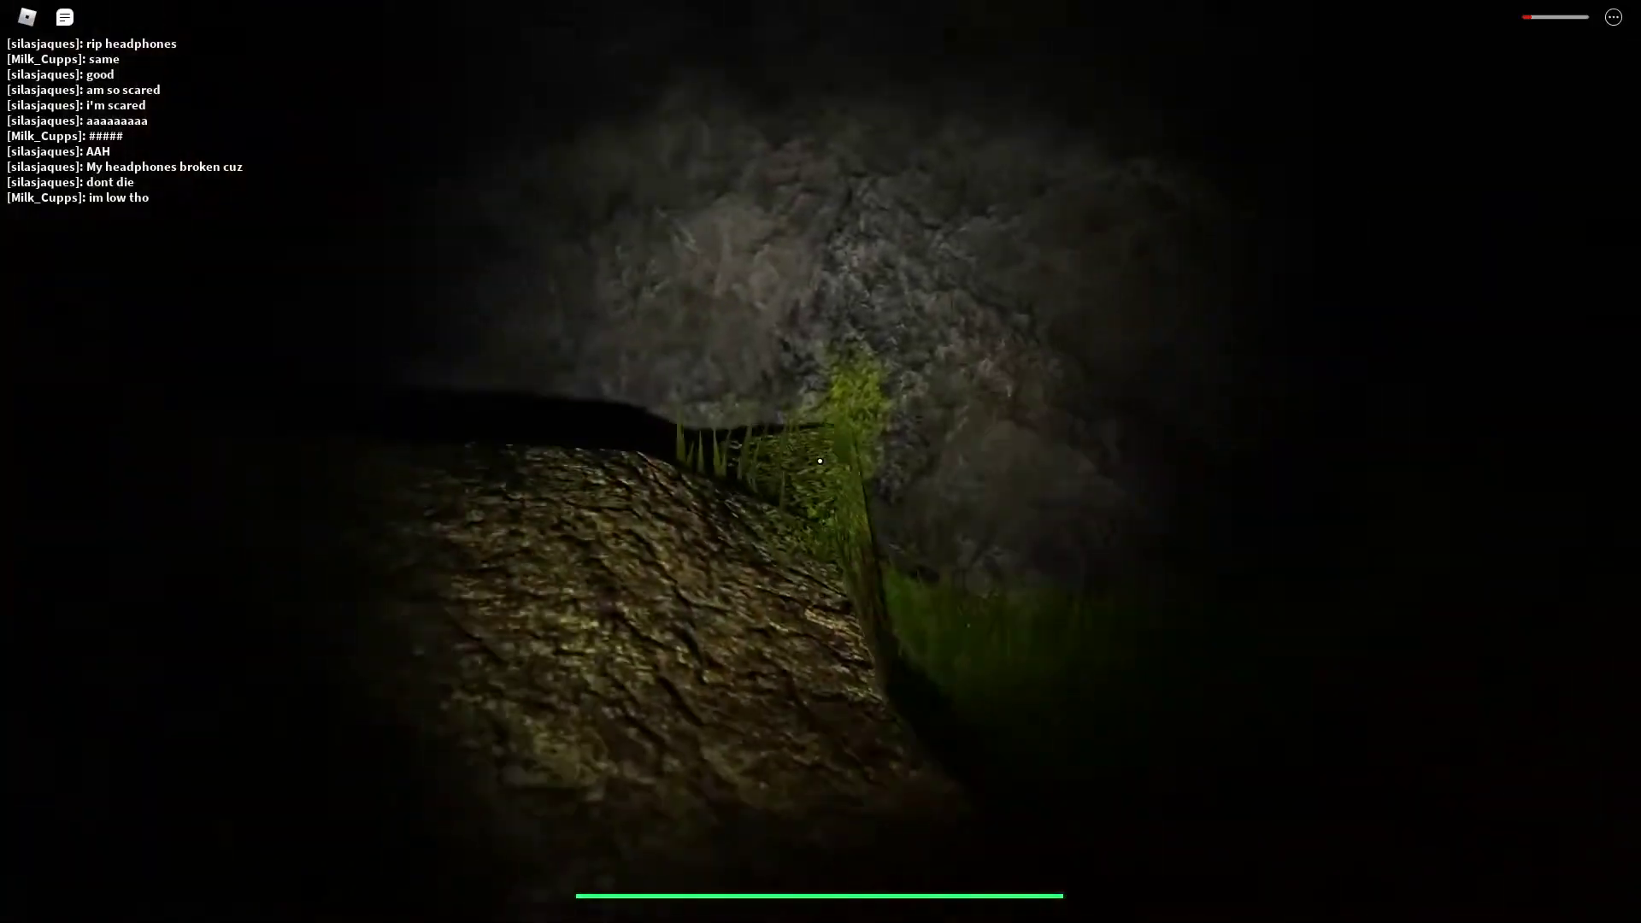
pyautogui.press('w')
pyautogui.press('w')
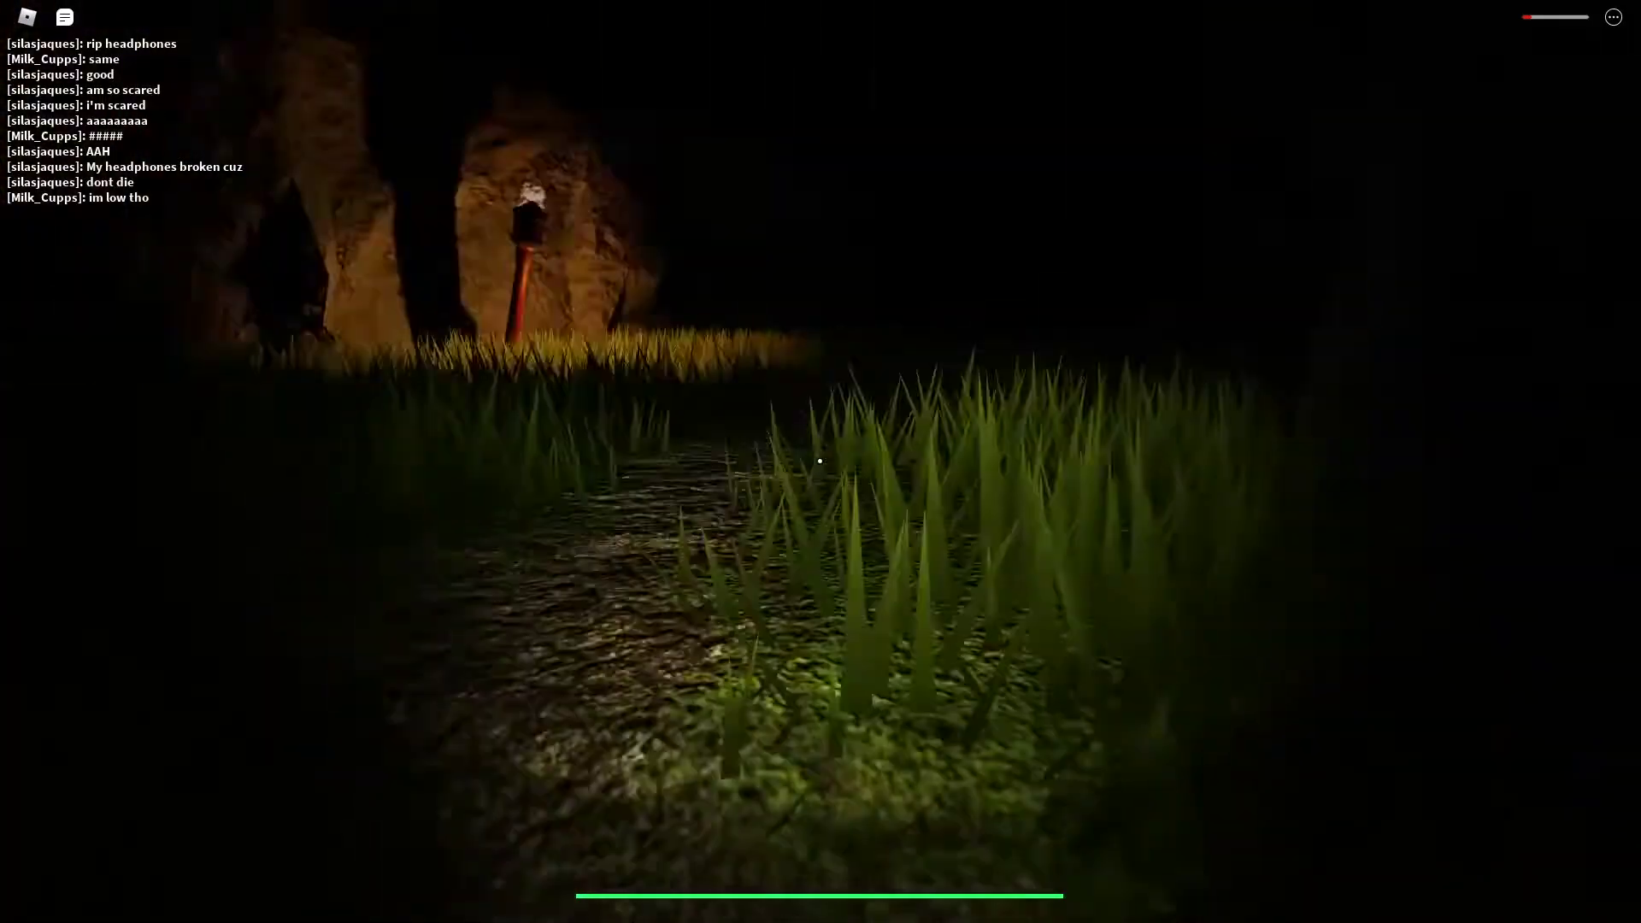
pyautogui.press('w')
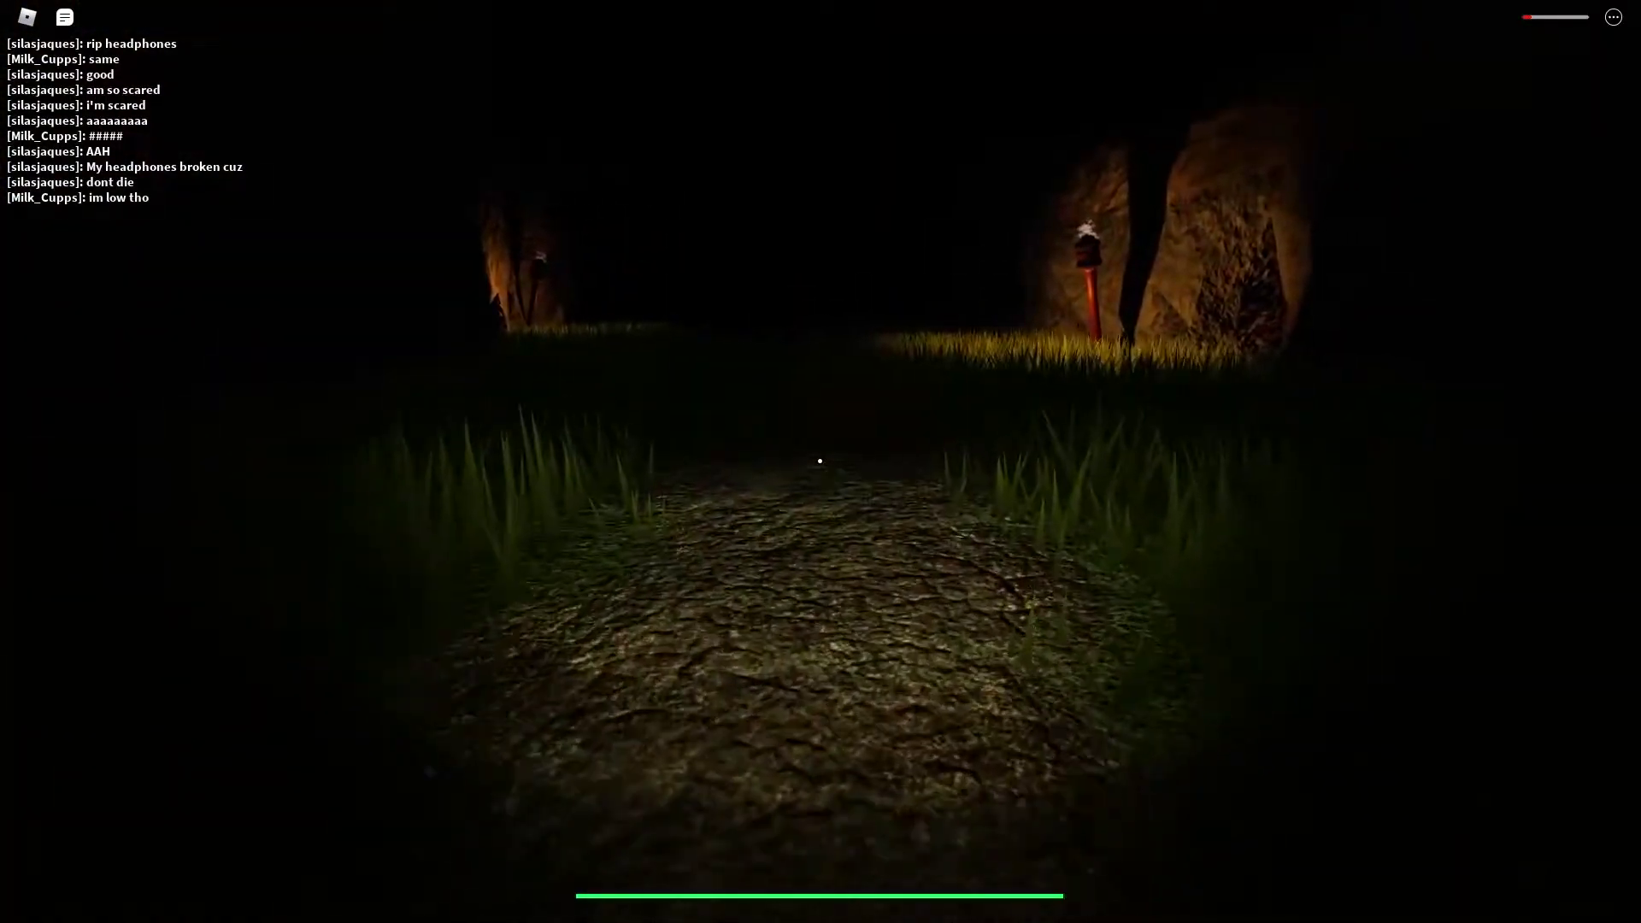
pyautogui.press('w')
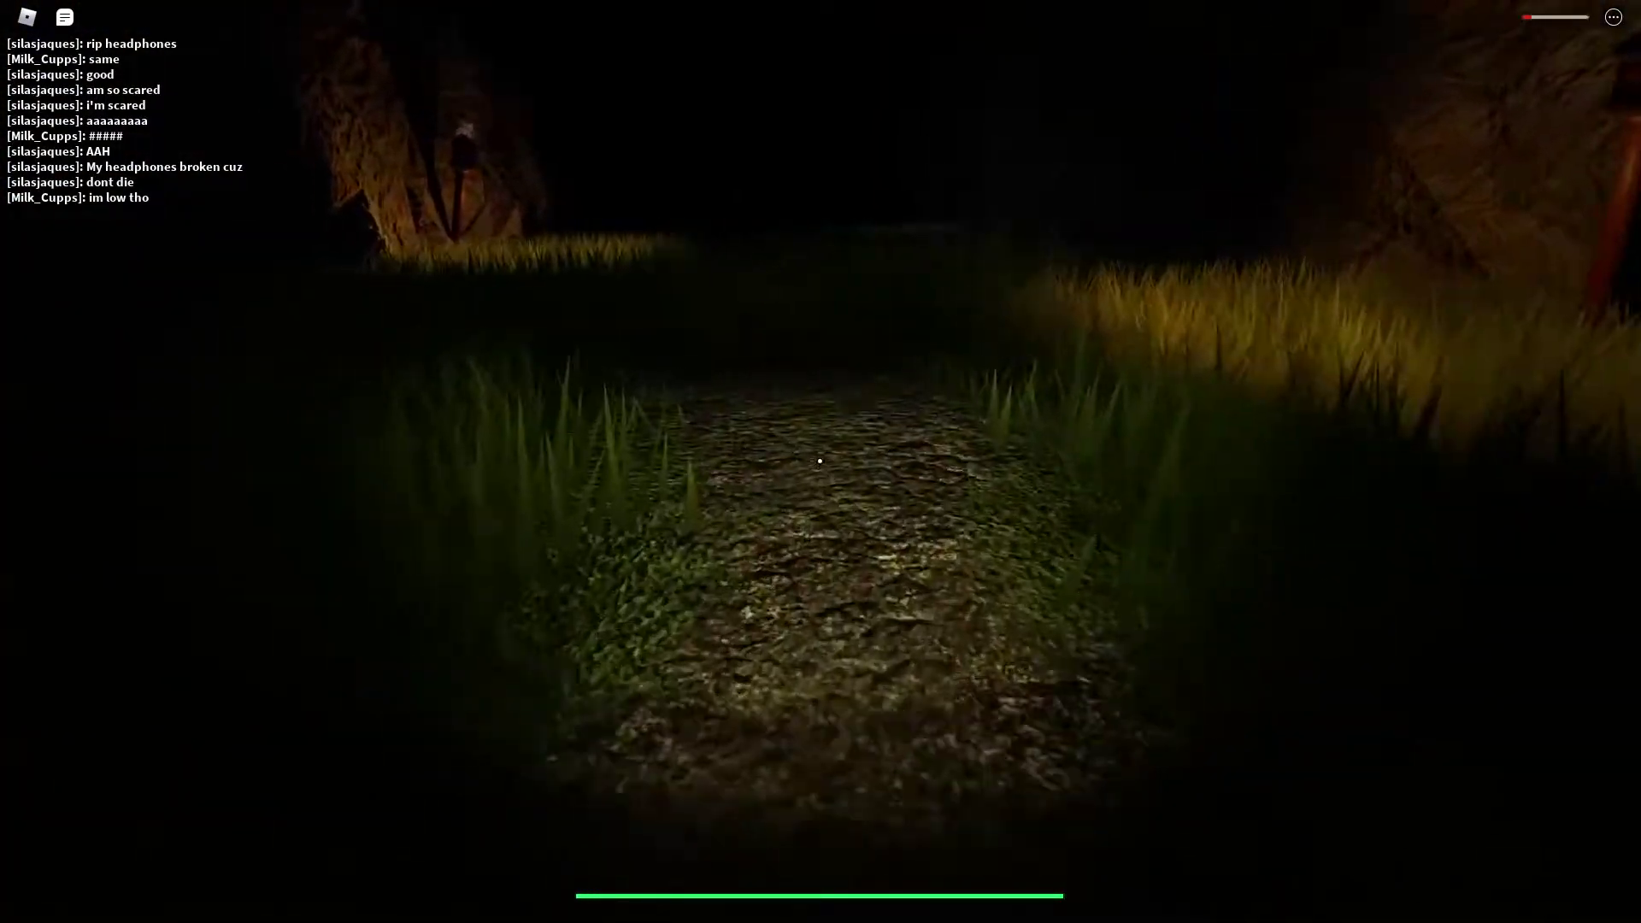
pyautogui.press('w')
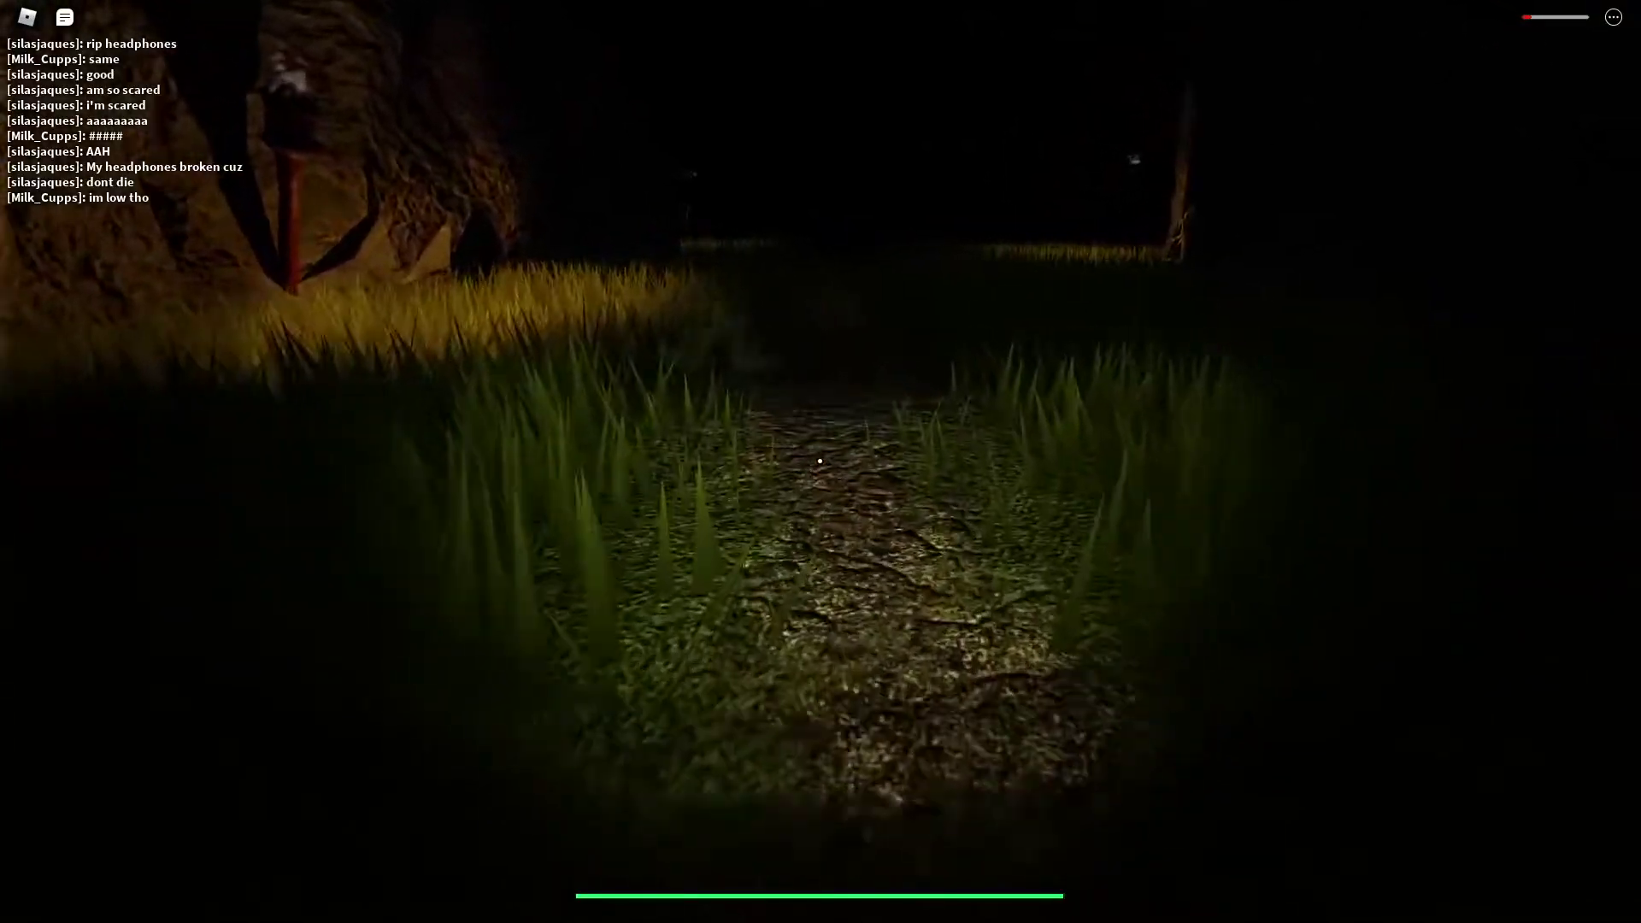
pyautogui.press('w')
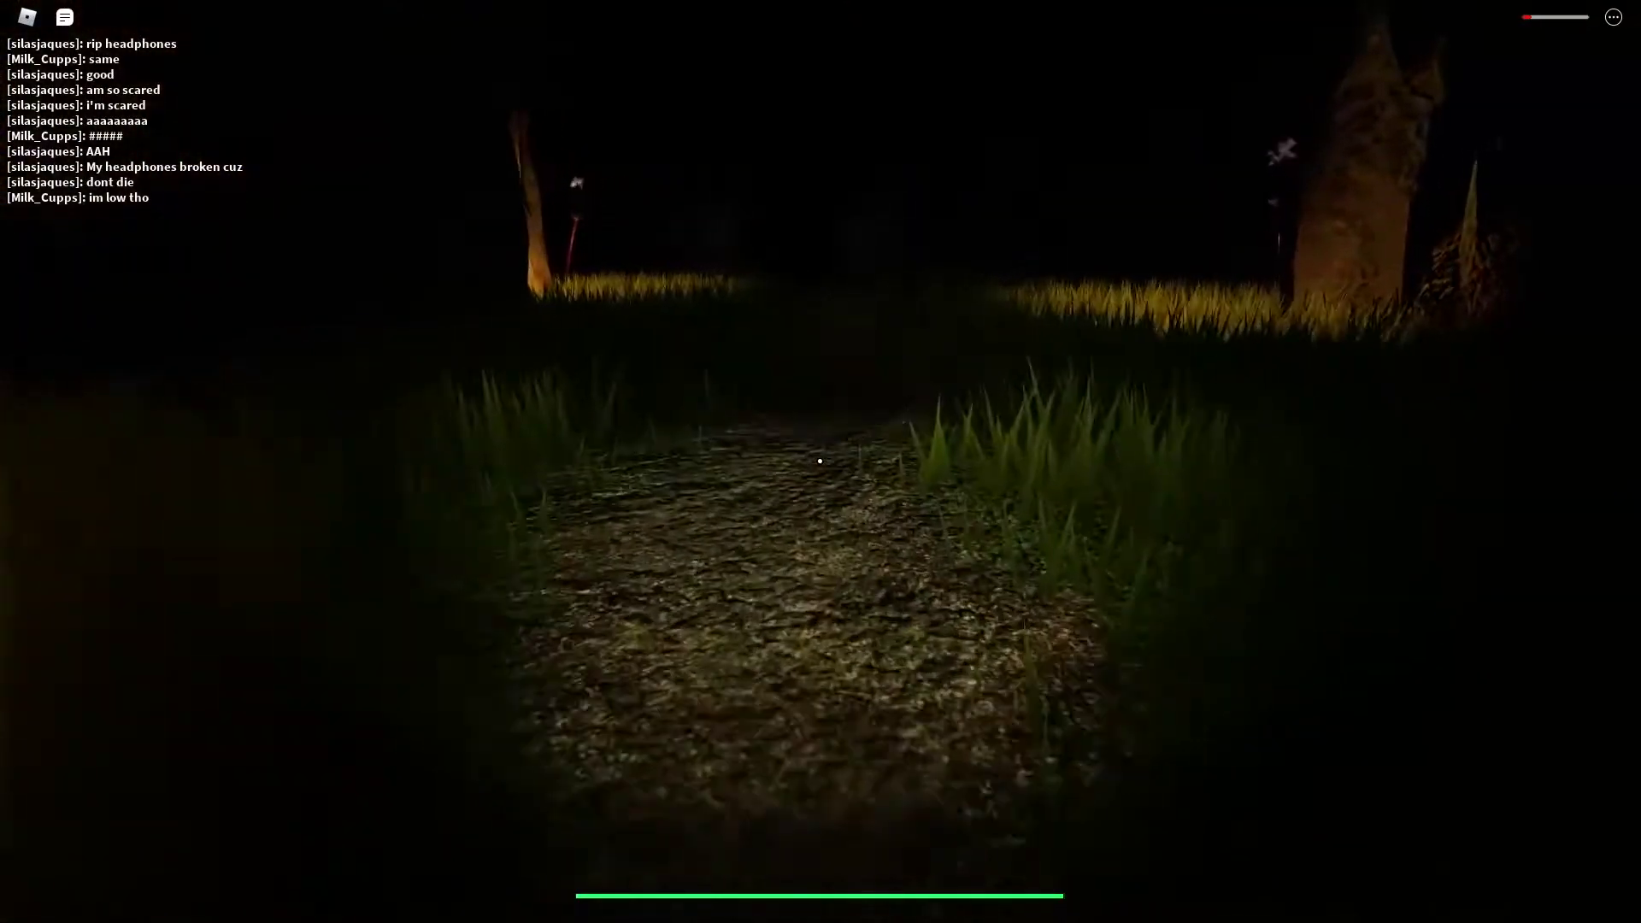
pyautogui.press('w')
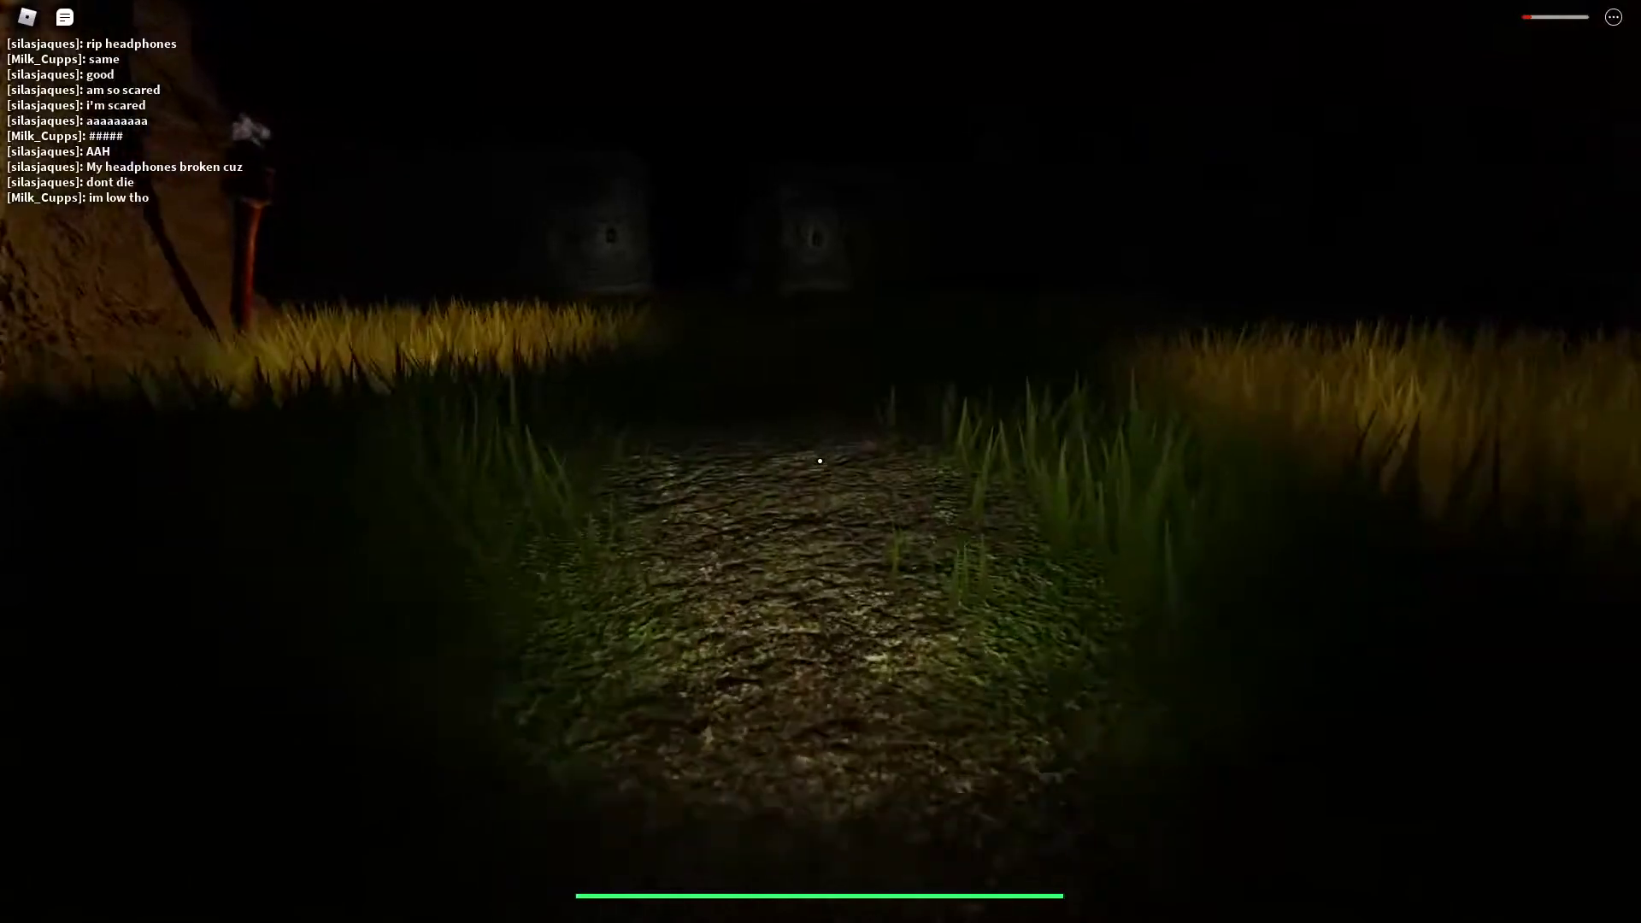
pyautogui.press('w')
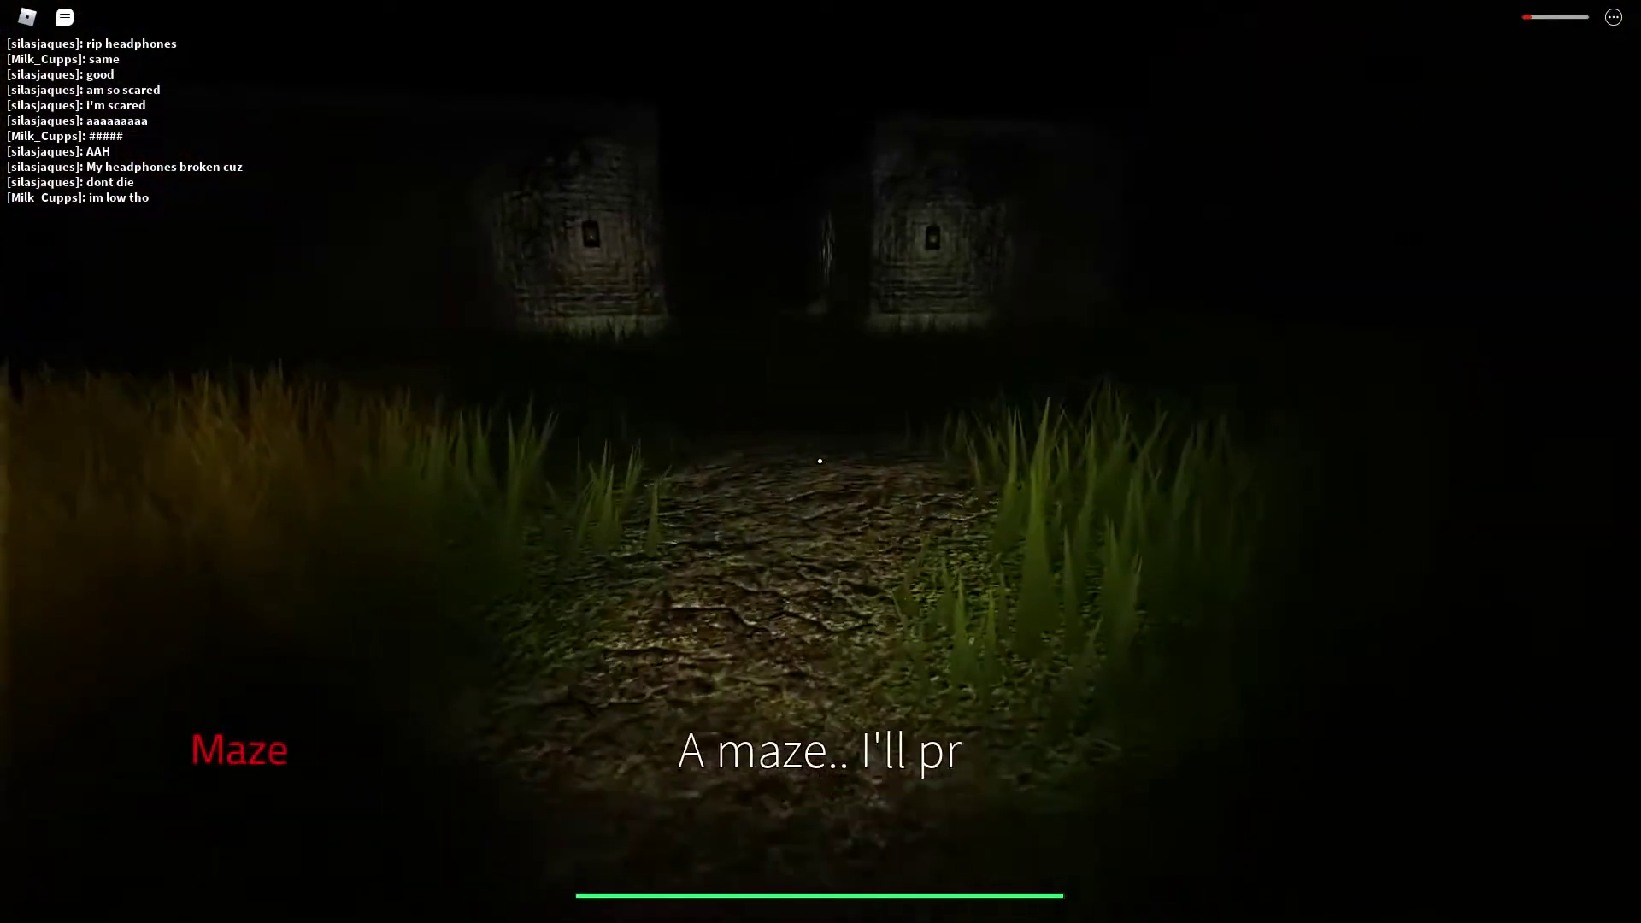
# - Enter the maze and explore the grassy passages around the stone pillars
pyautogui.press('w')
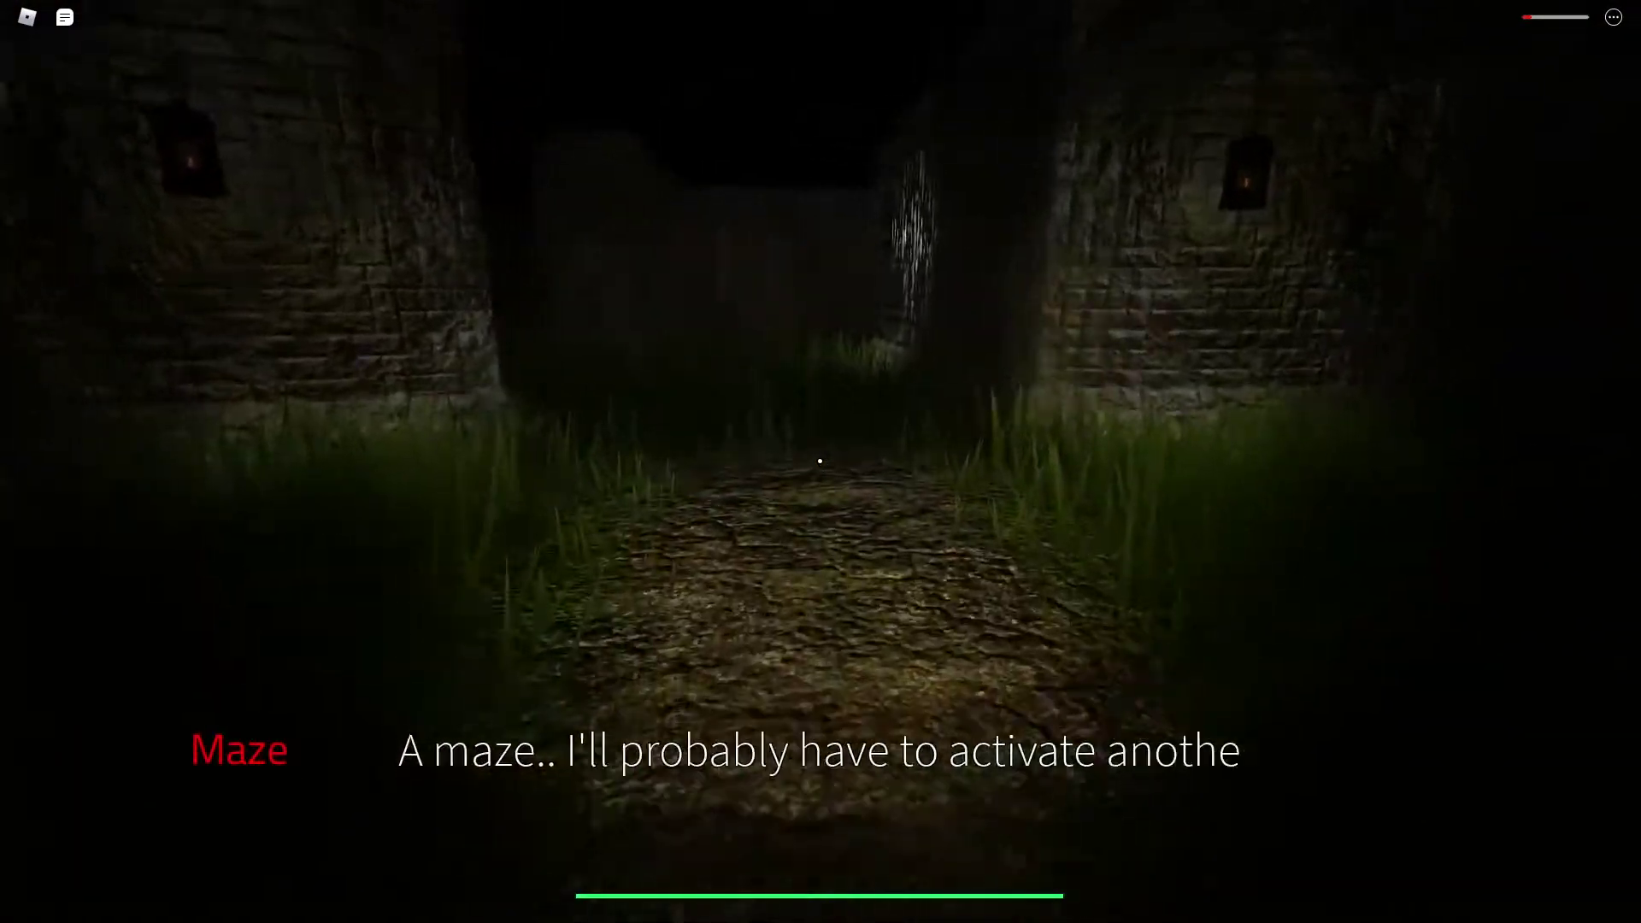
pyautogui.press('w')
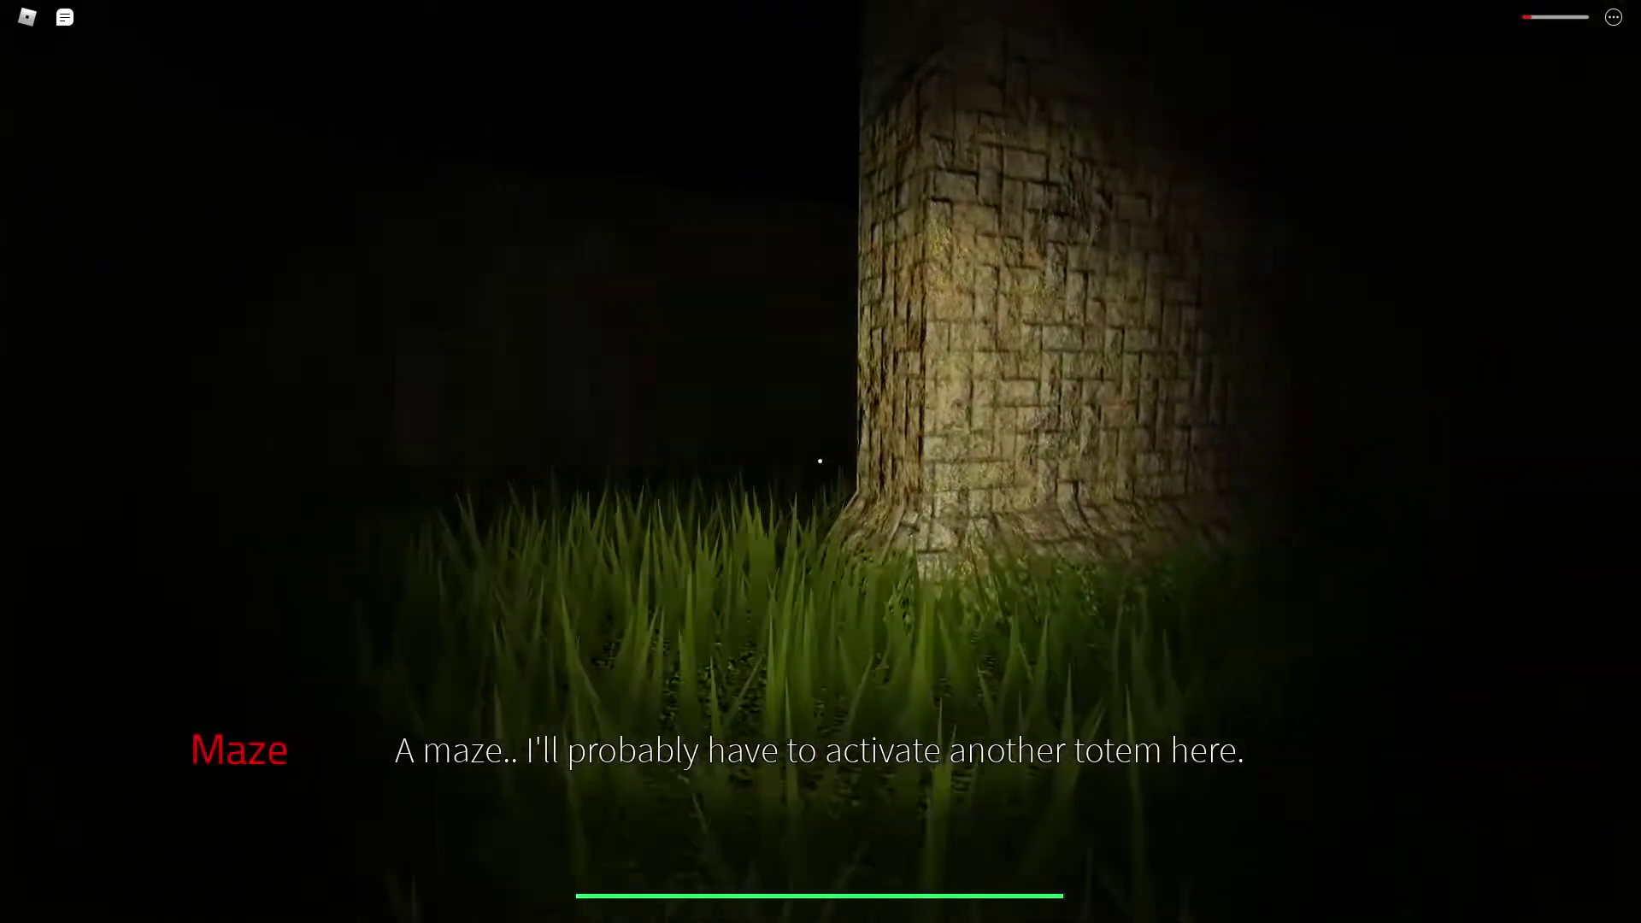
pyautogui.press('w')
pyautogui.press('w')
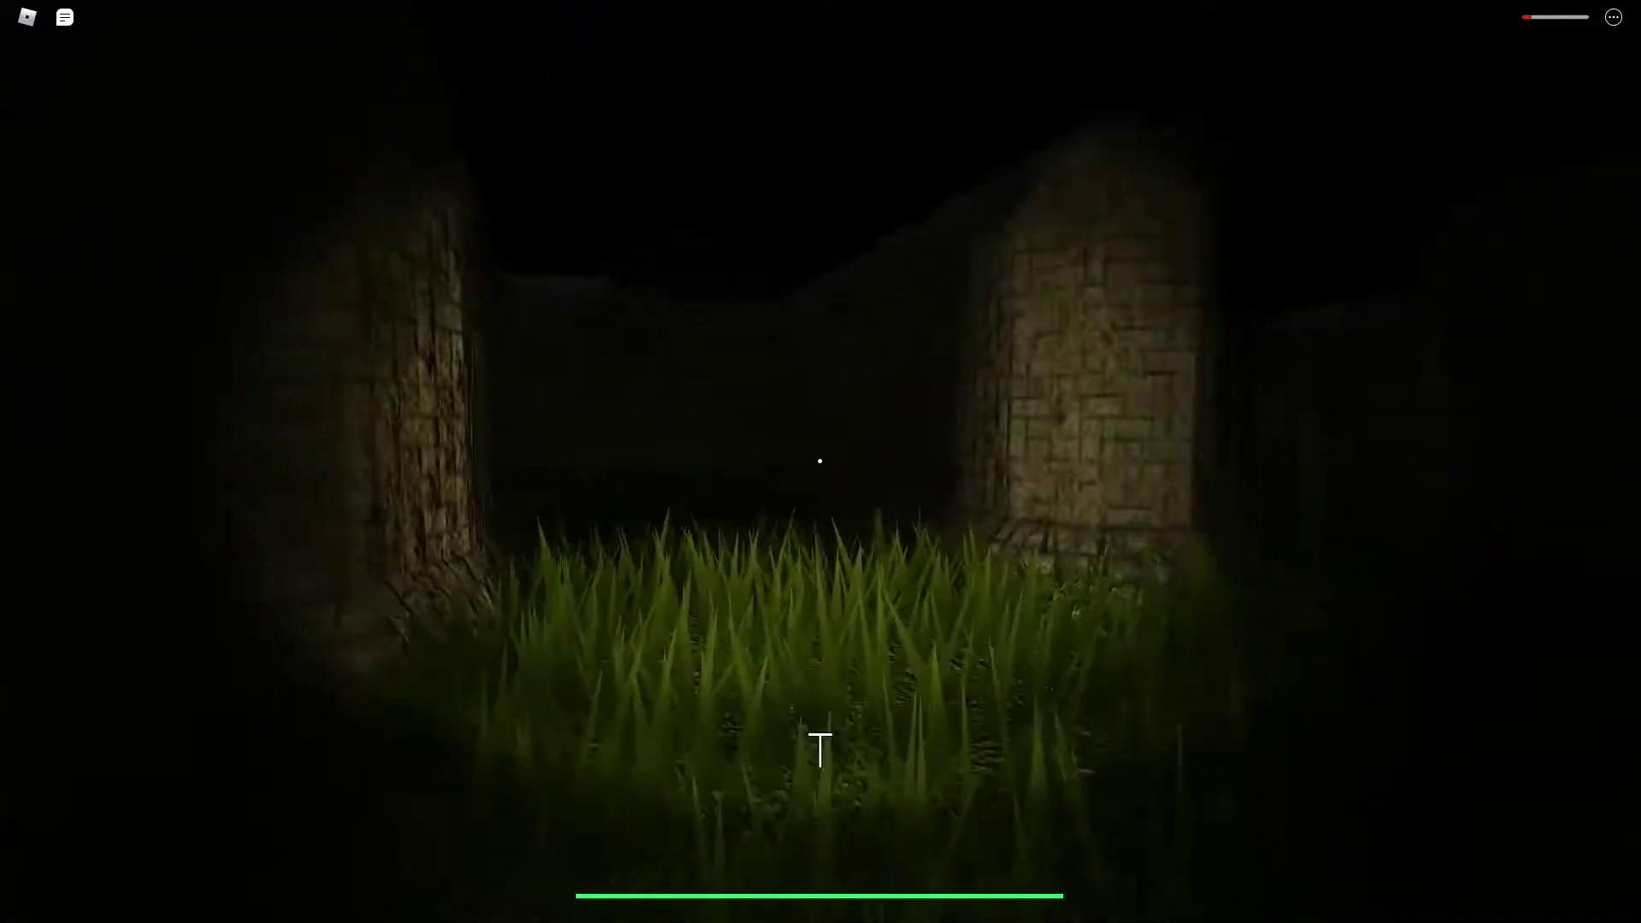
pyautogui.press('w')
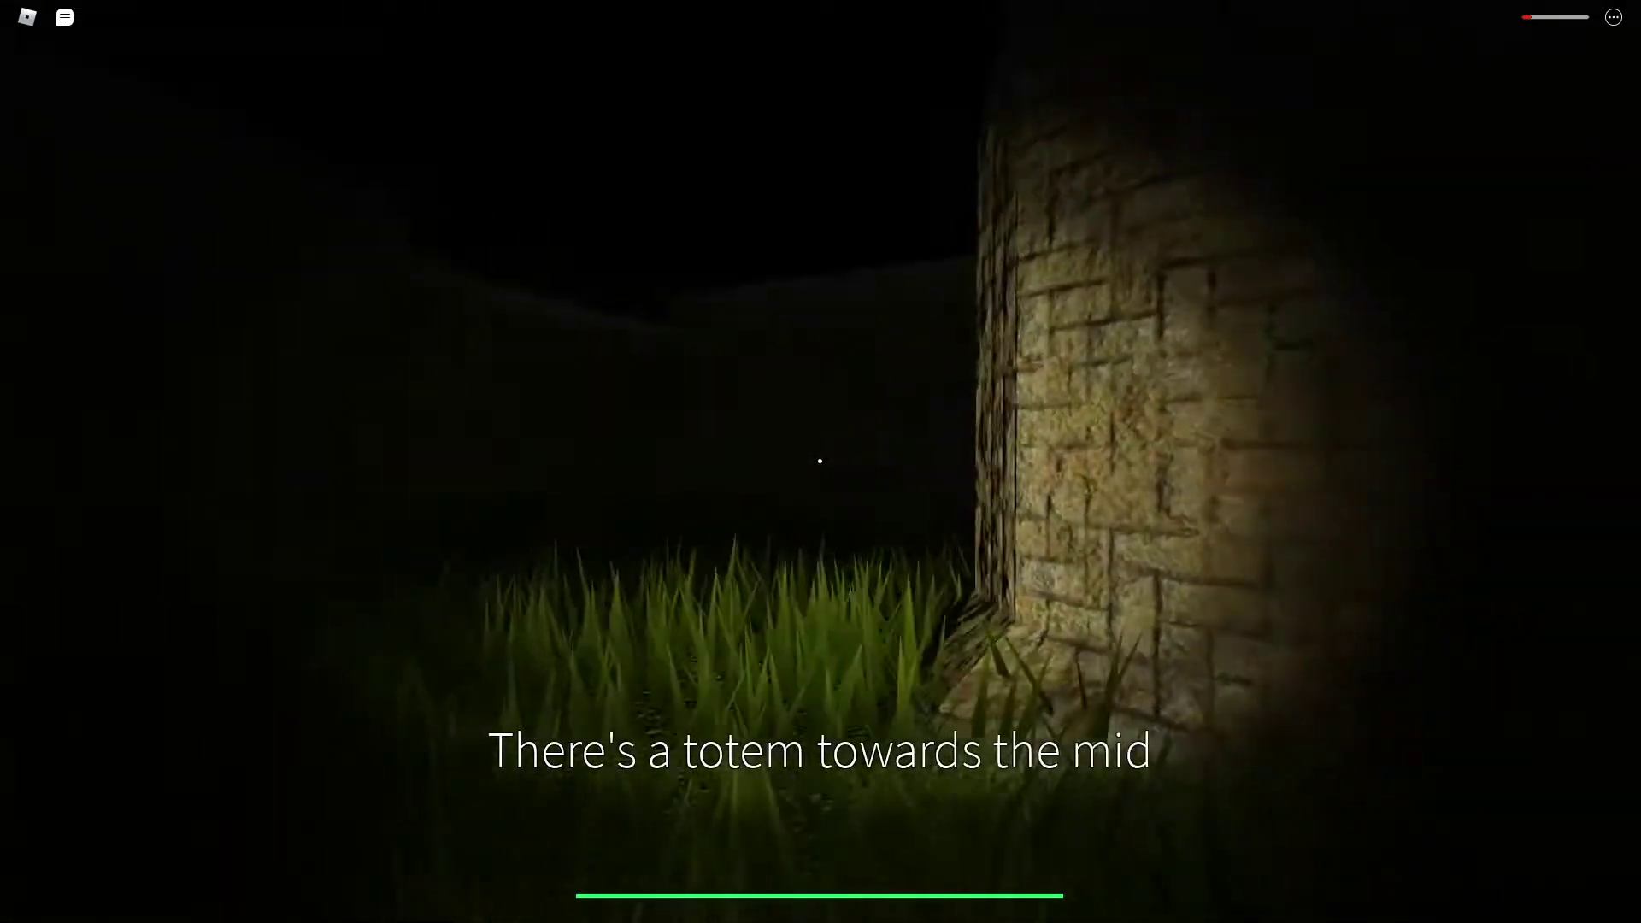
pyautogui.press('w')
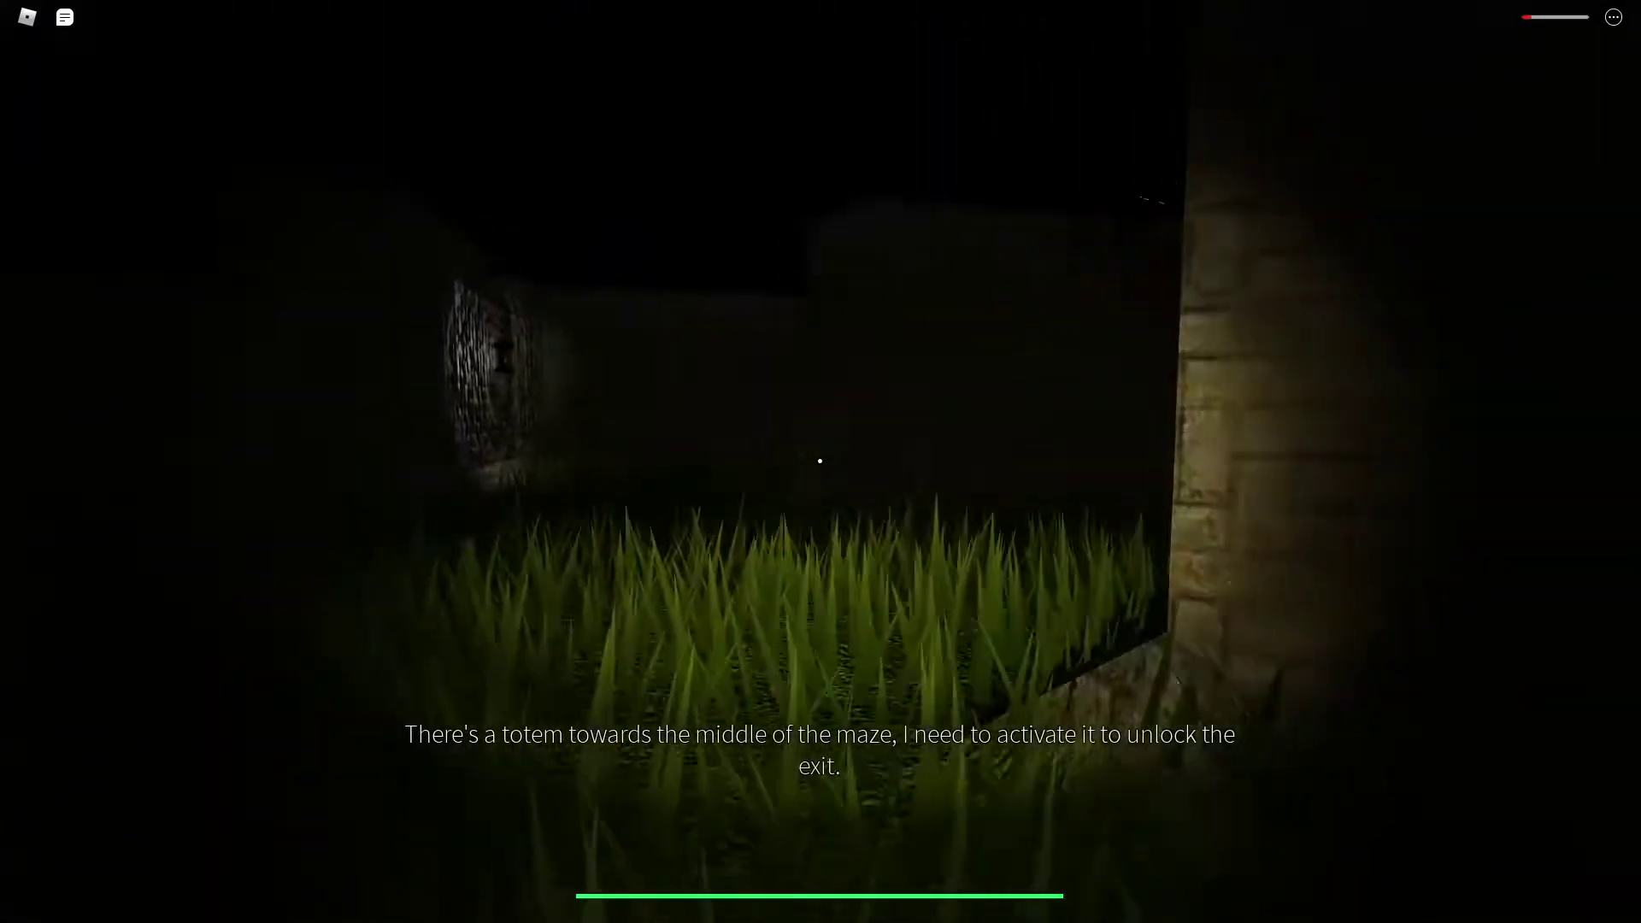
pyautogui.press('w')
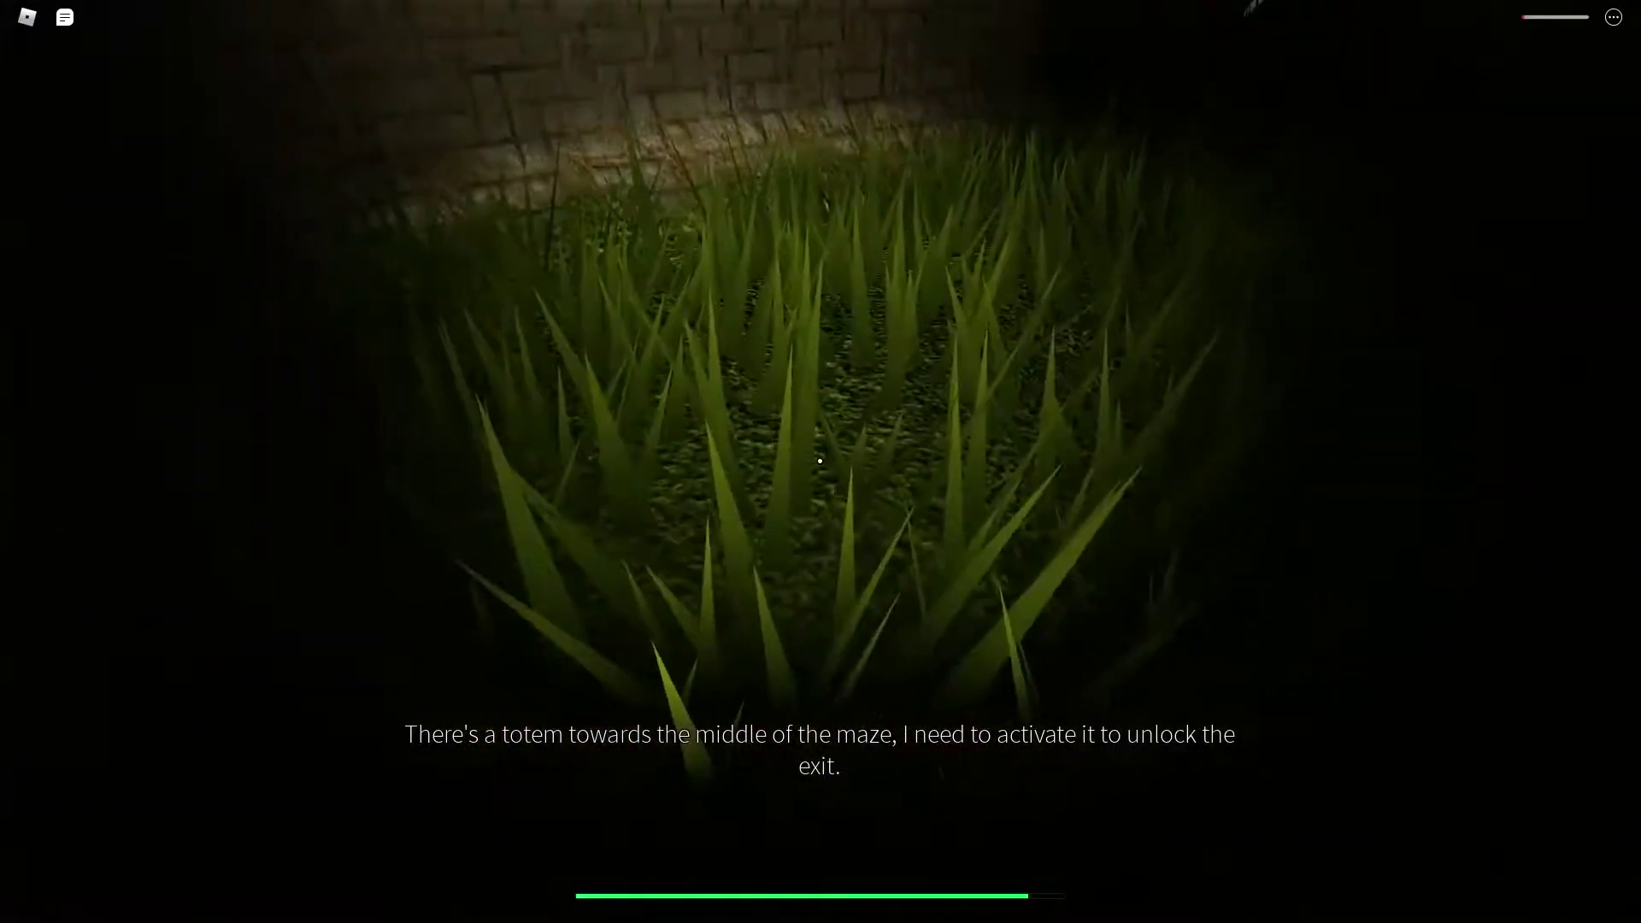
pyautogui.press('w')
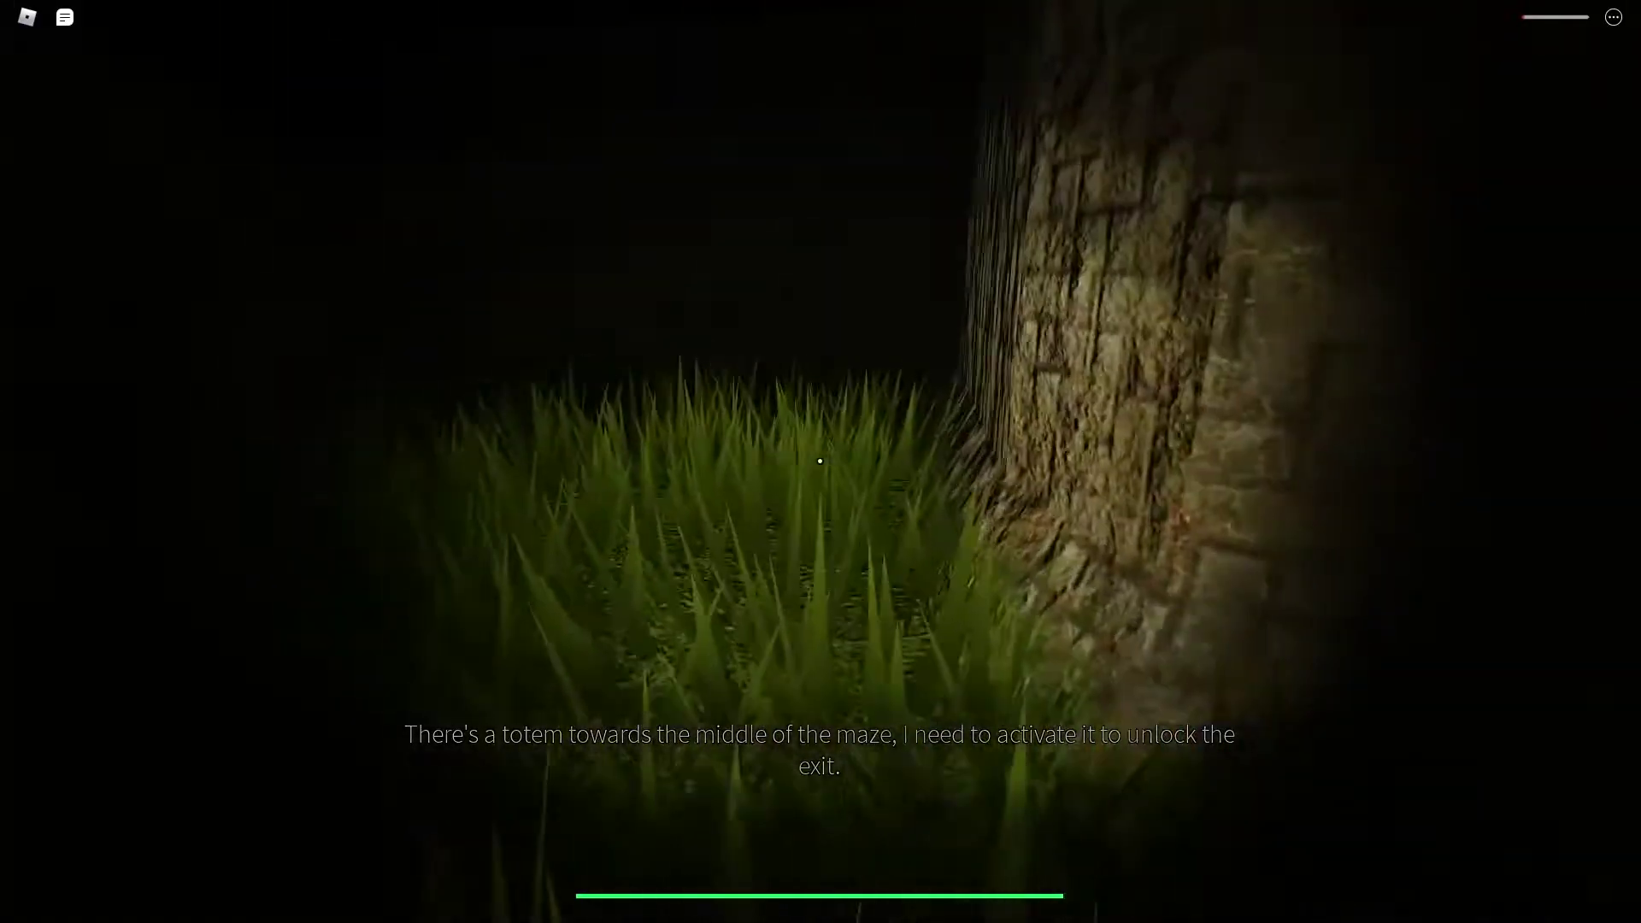
# - Approach the stone wall, then head past the big tree trunk into the tall grass
pyautogui.press('w')
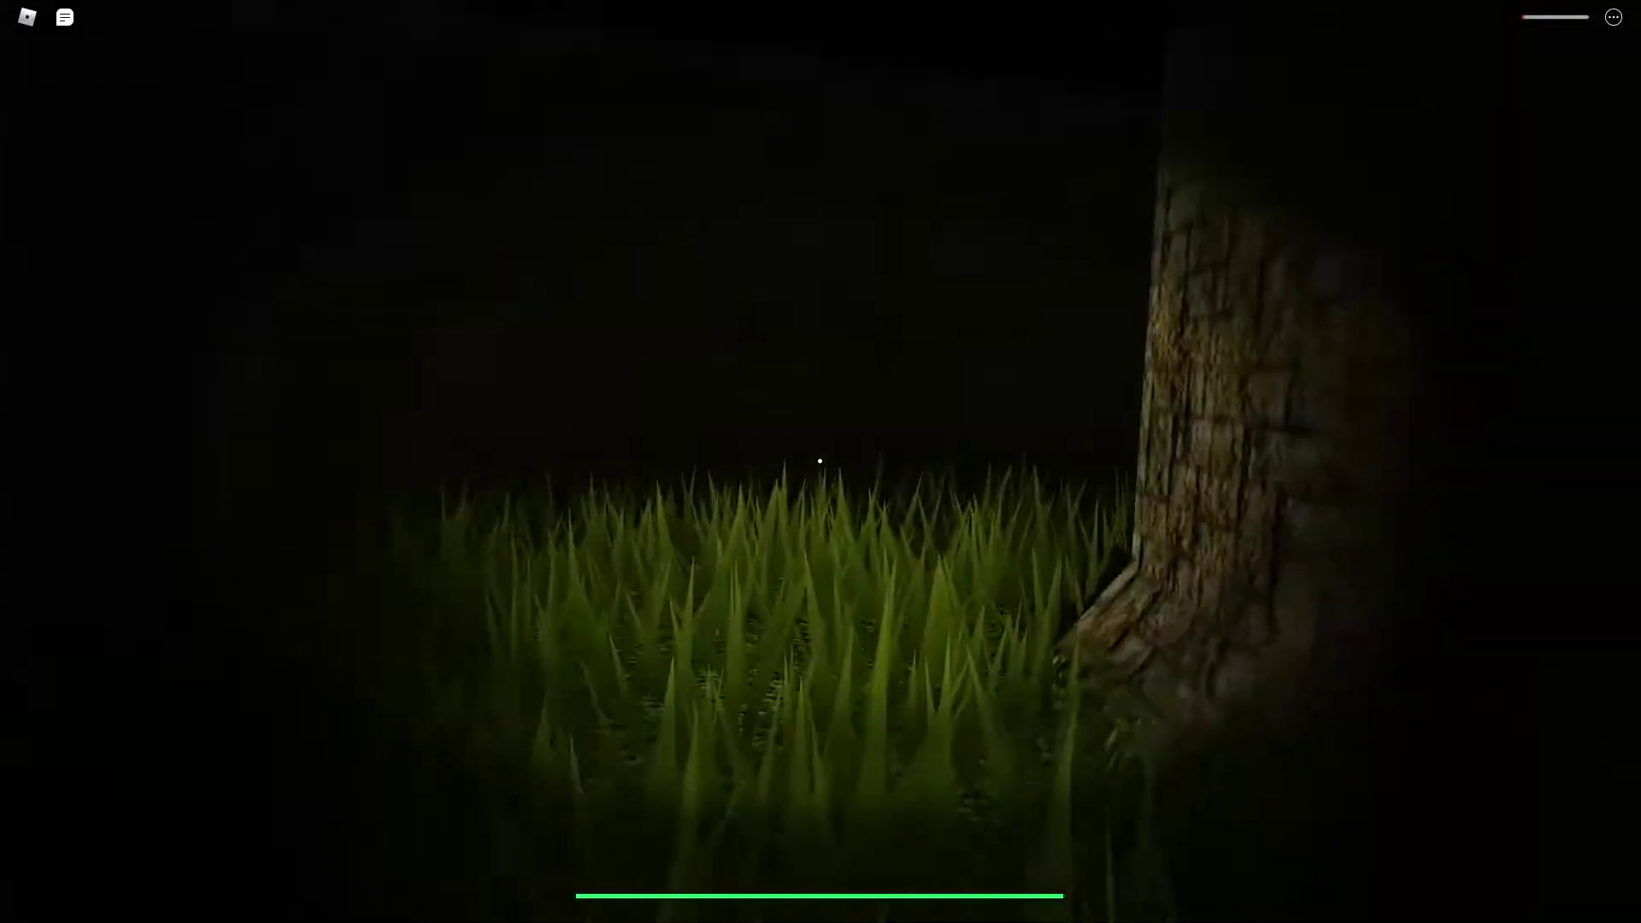
pyautogui.press('w')
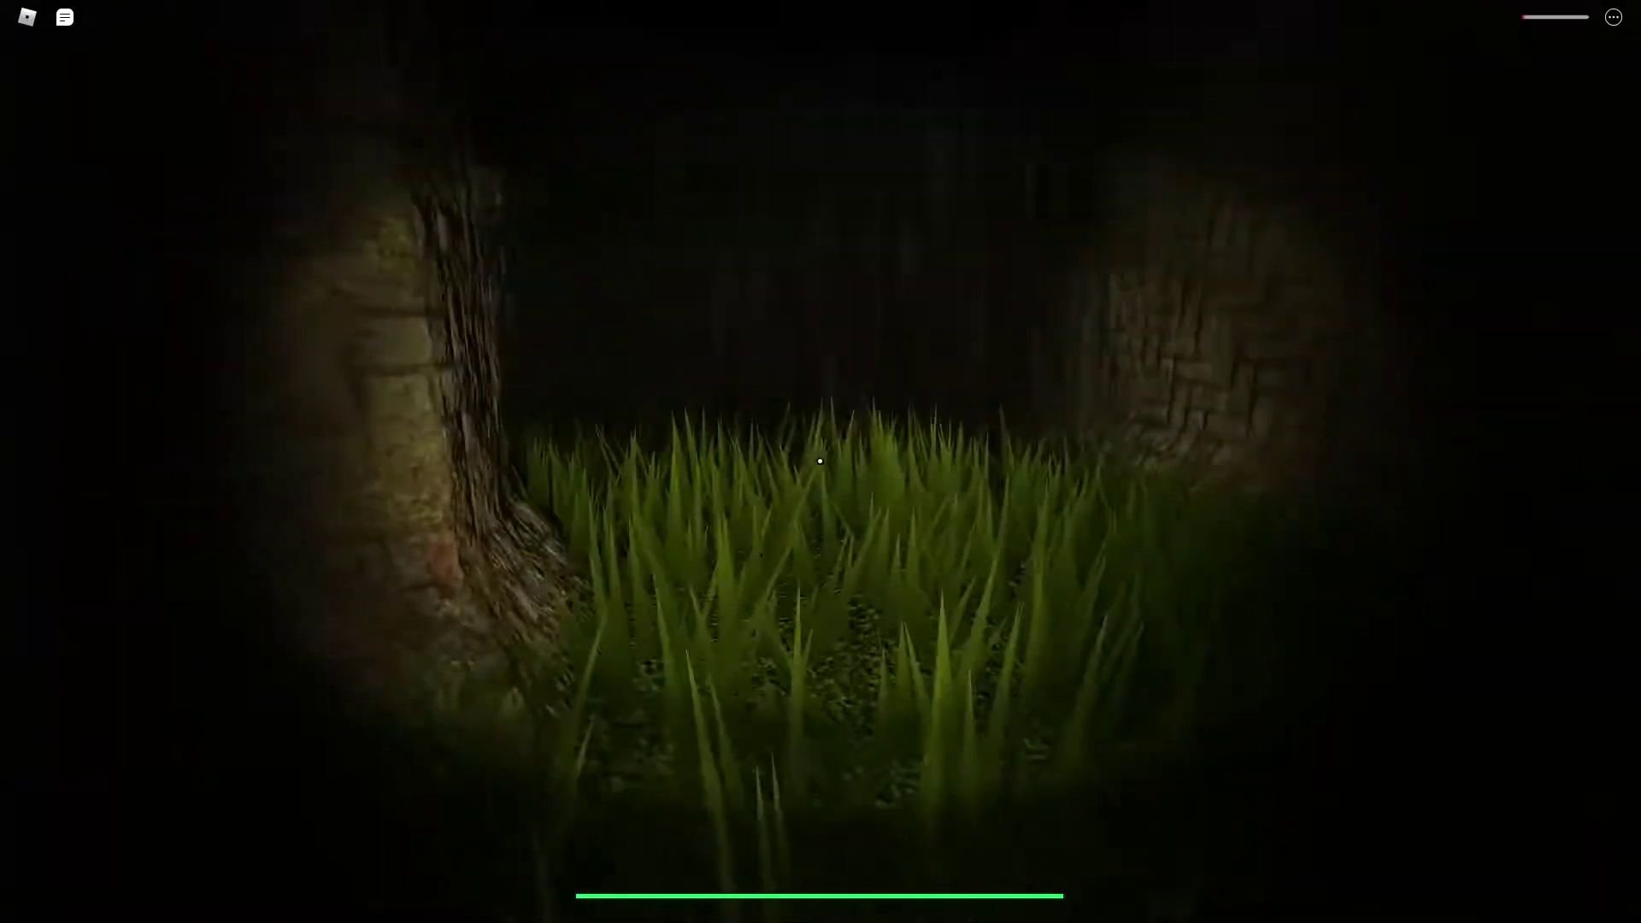
pyautogui.press('w')
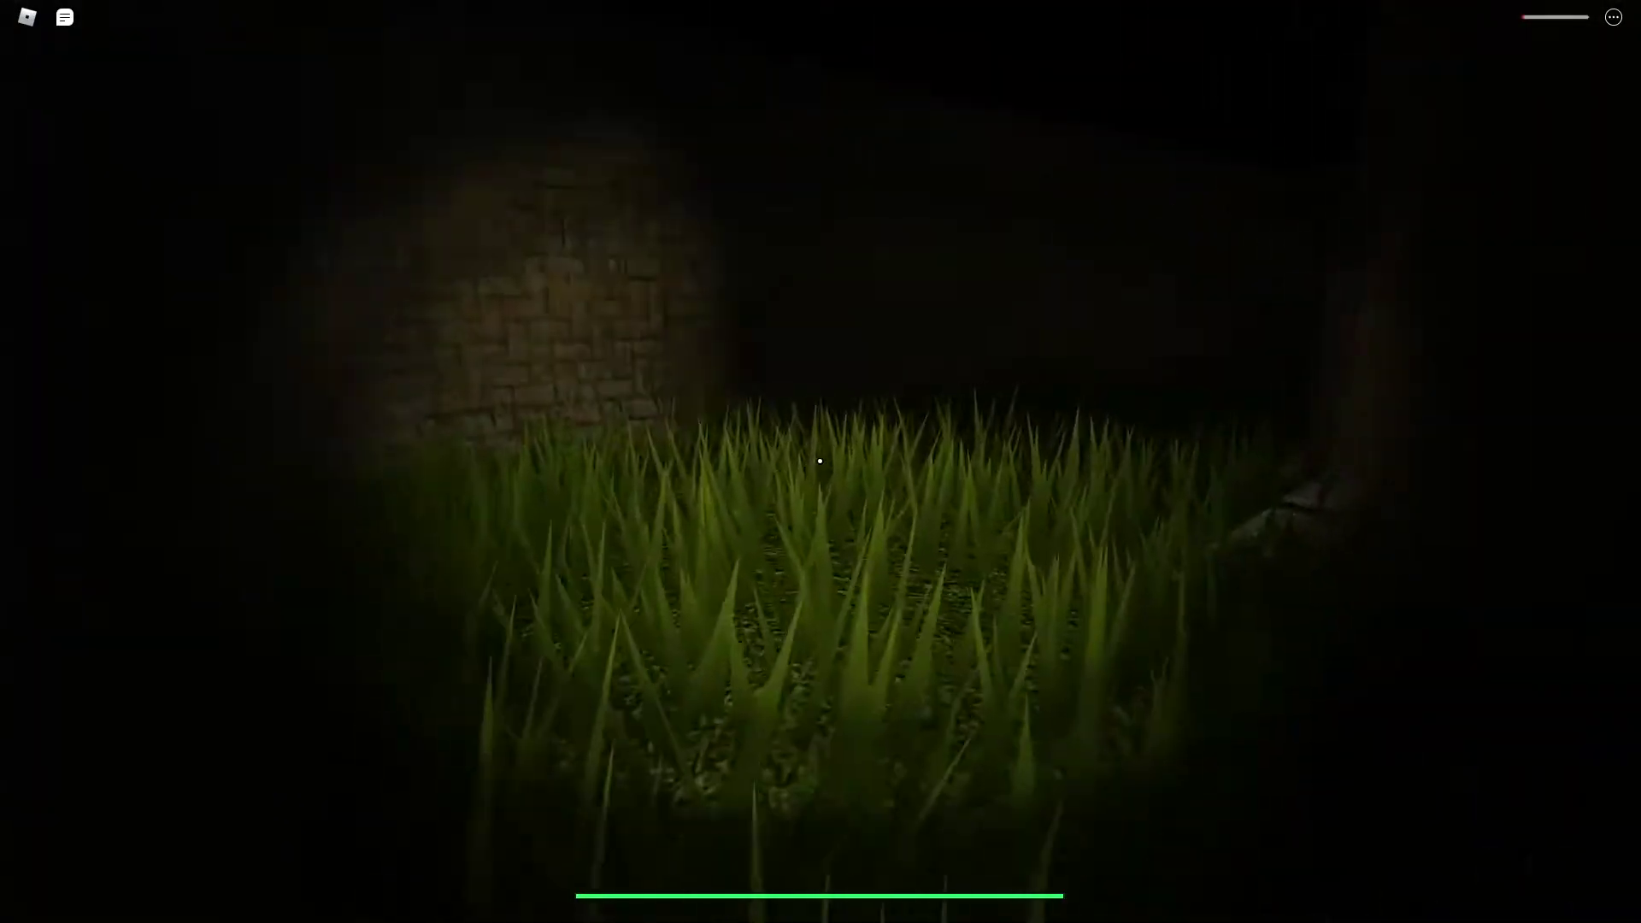
pyautogui.press('w')
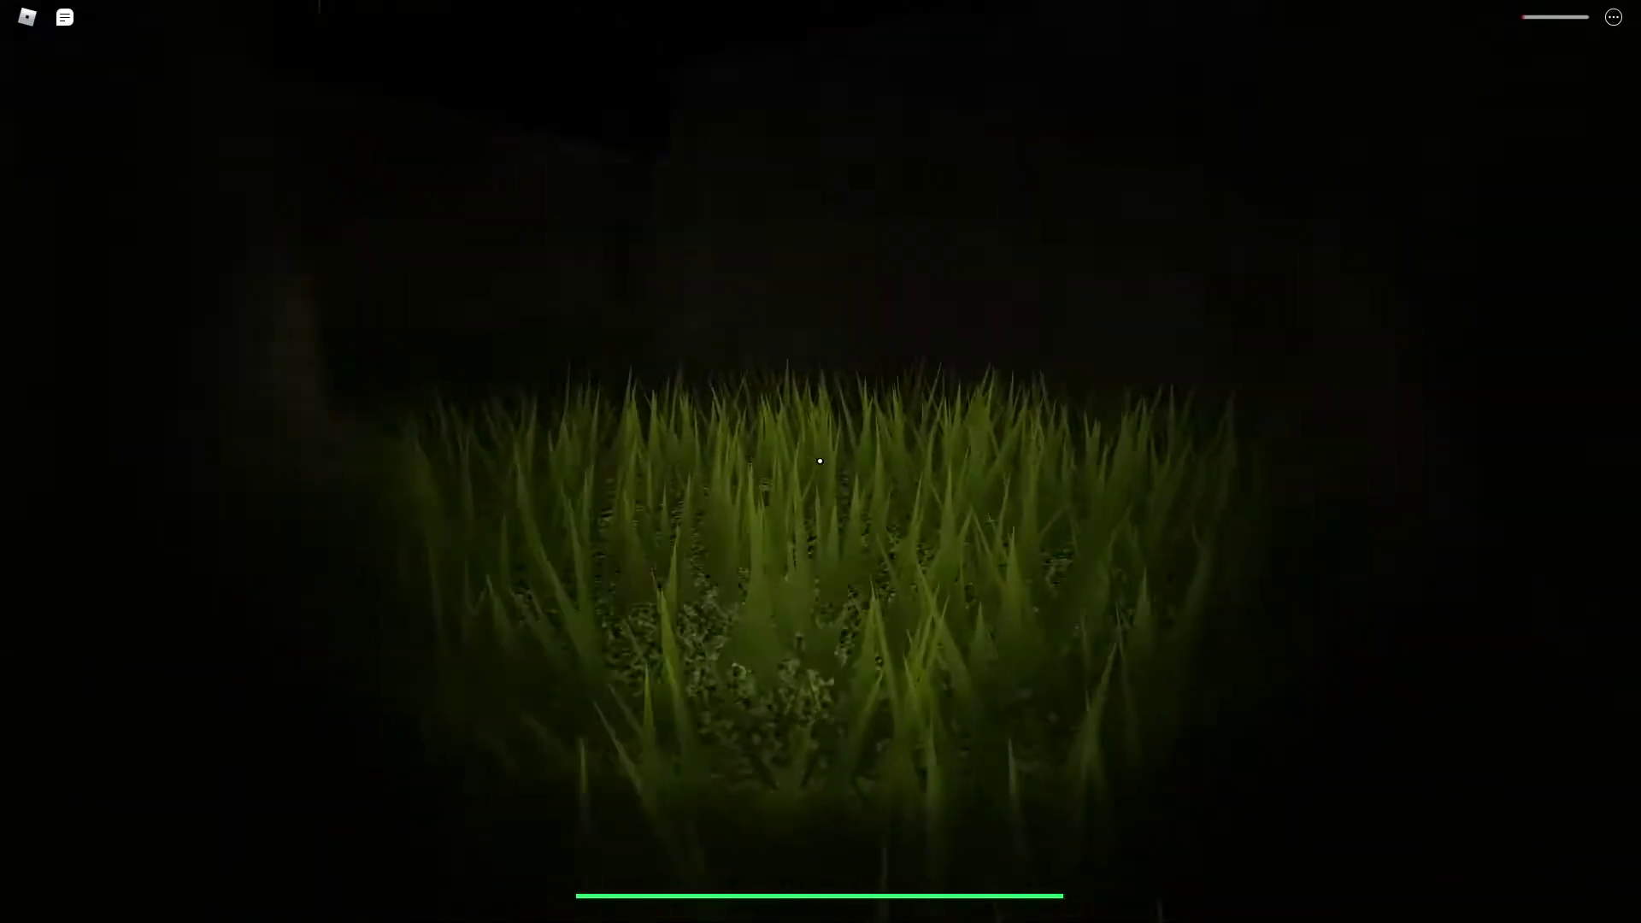
pyautogui.press('w')
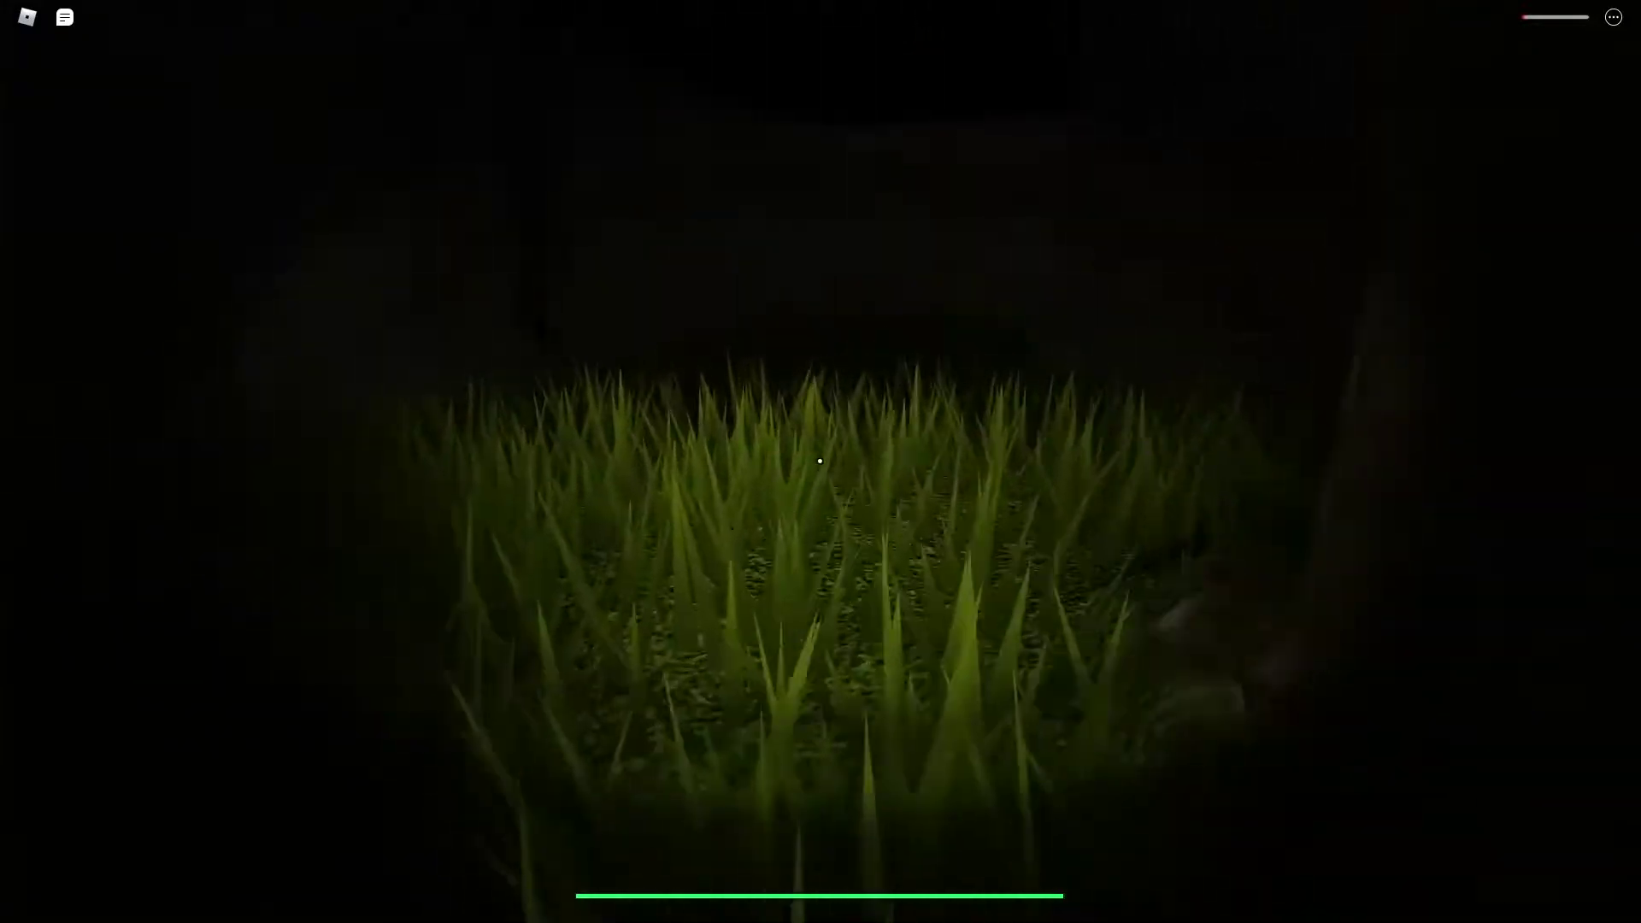
pyautogui.press('w')
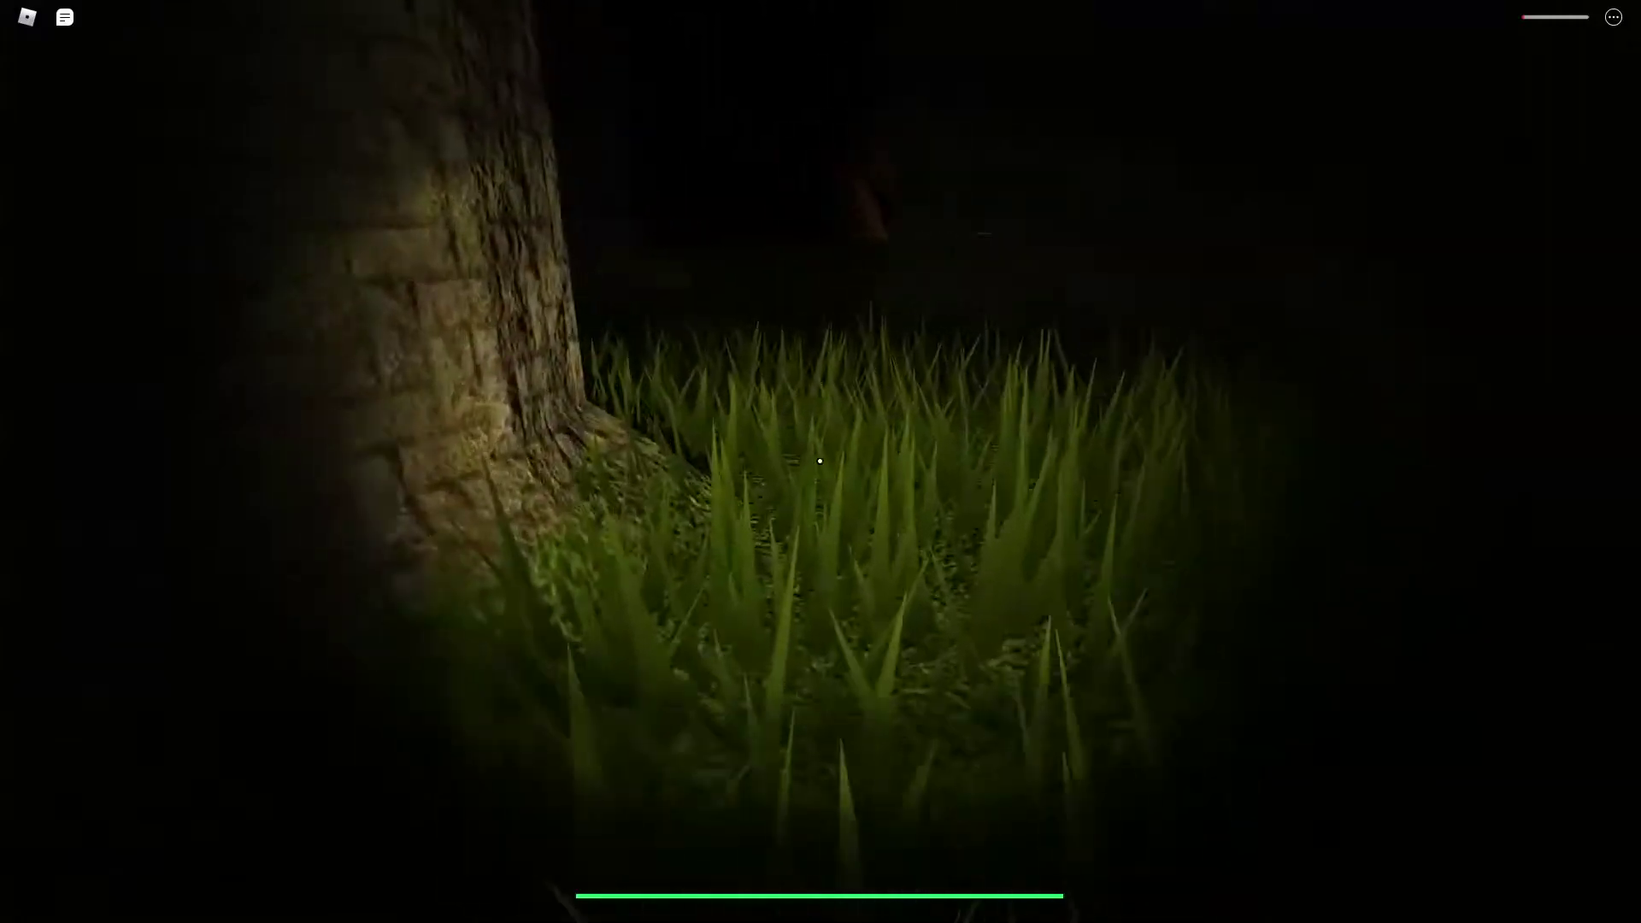
# - Move onto the torch-lit path, face the other player, then back away from them
pyautogui.press('w')
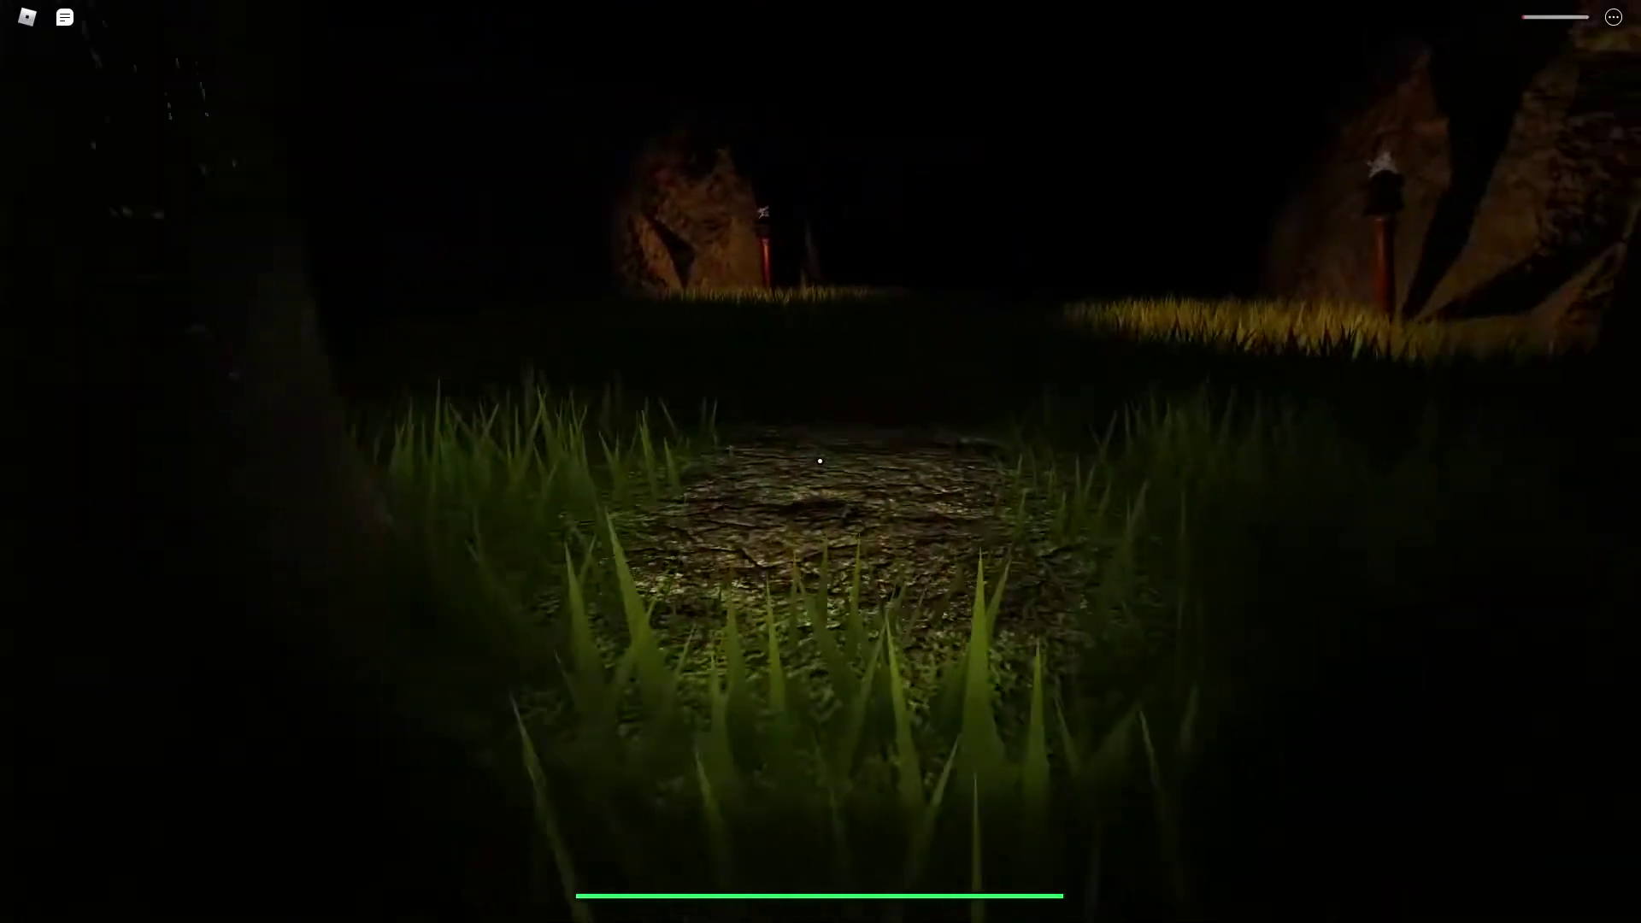
pyautogui.press('w')
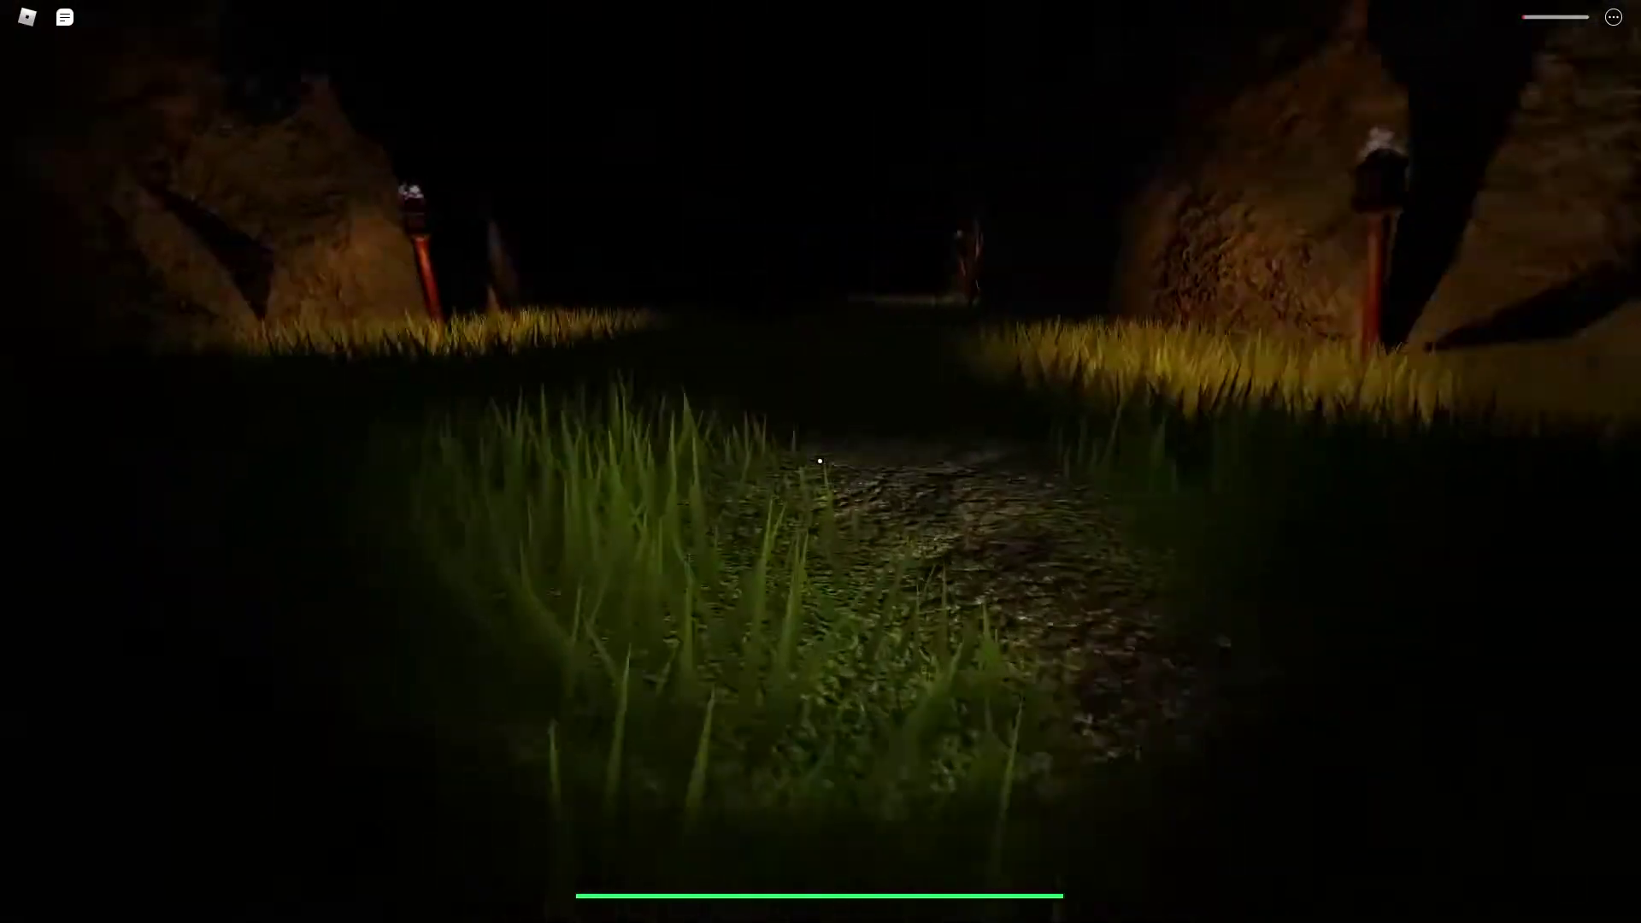
pyautogui.press('w')
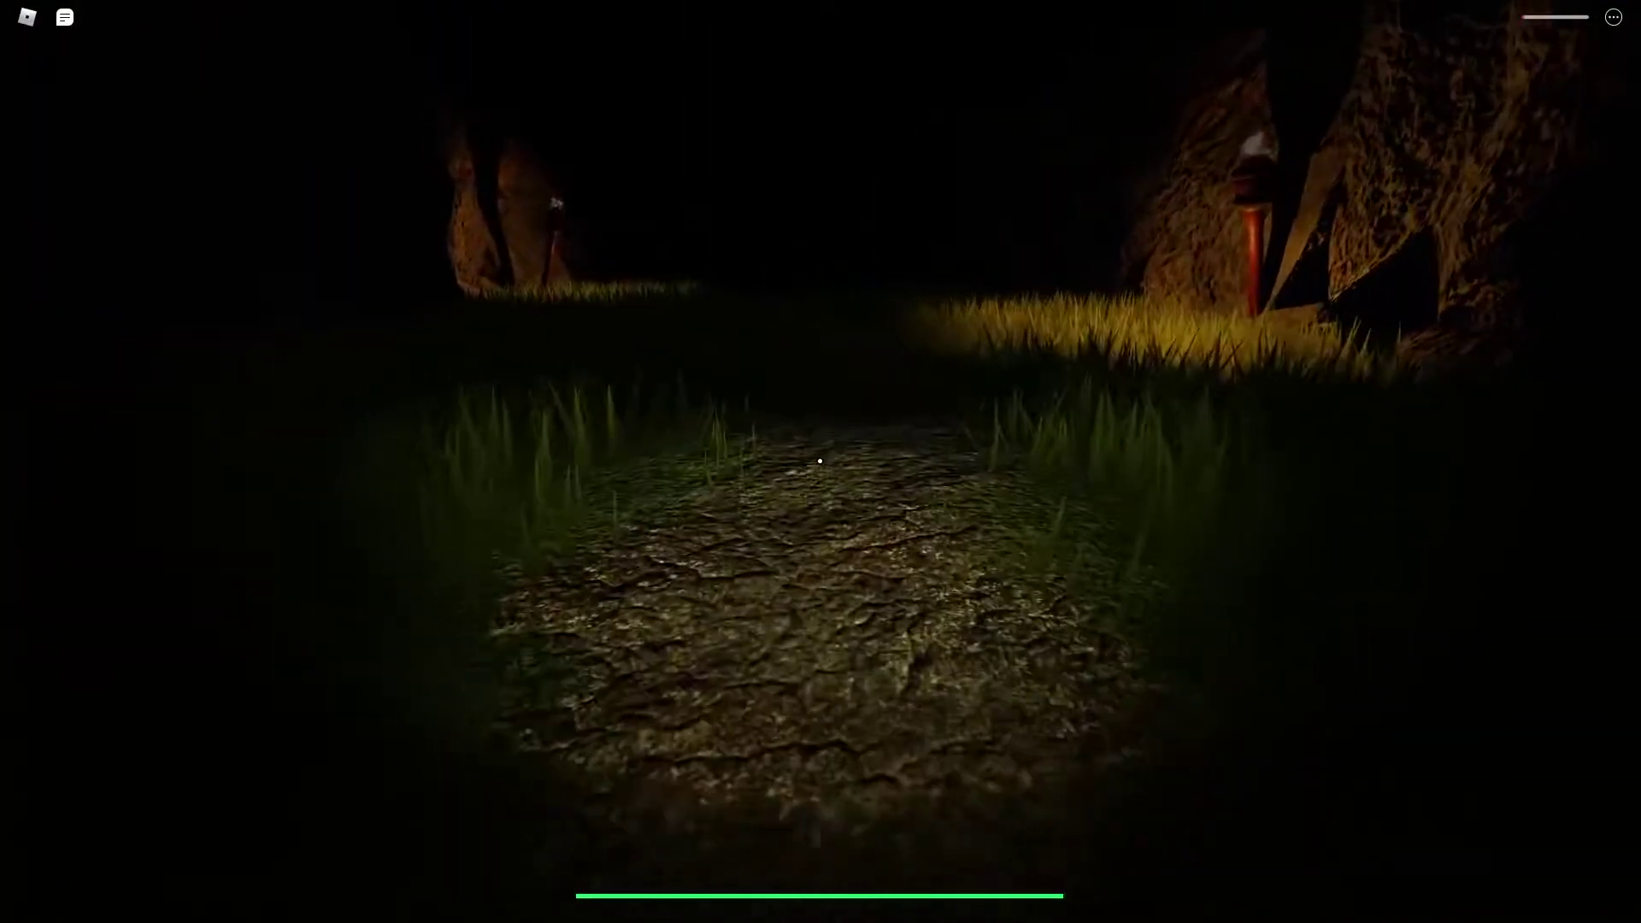
pyautogui.press('w')
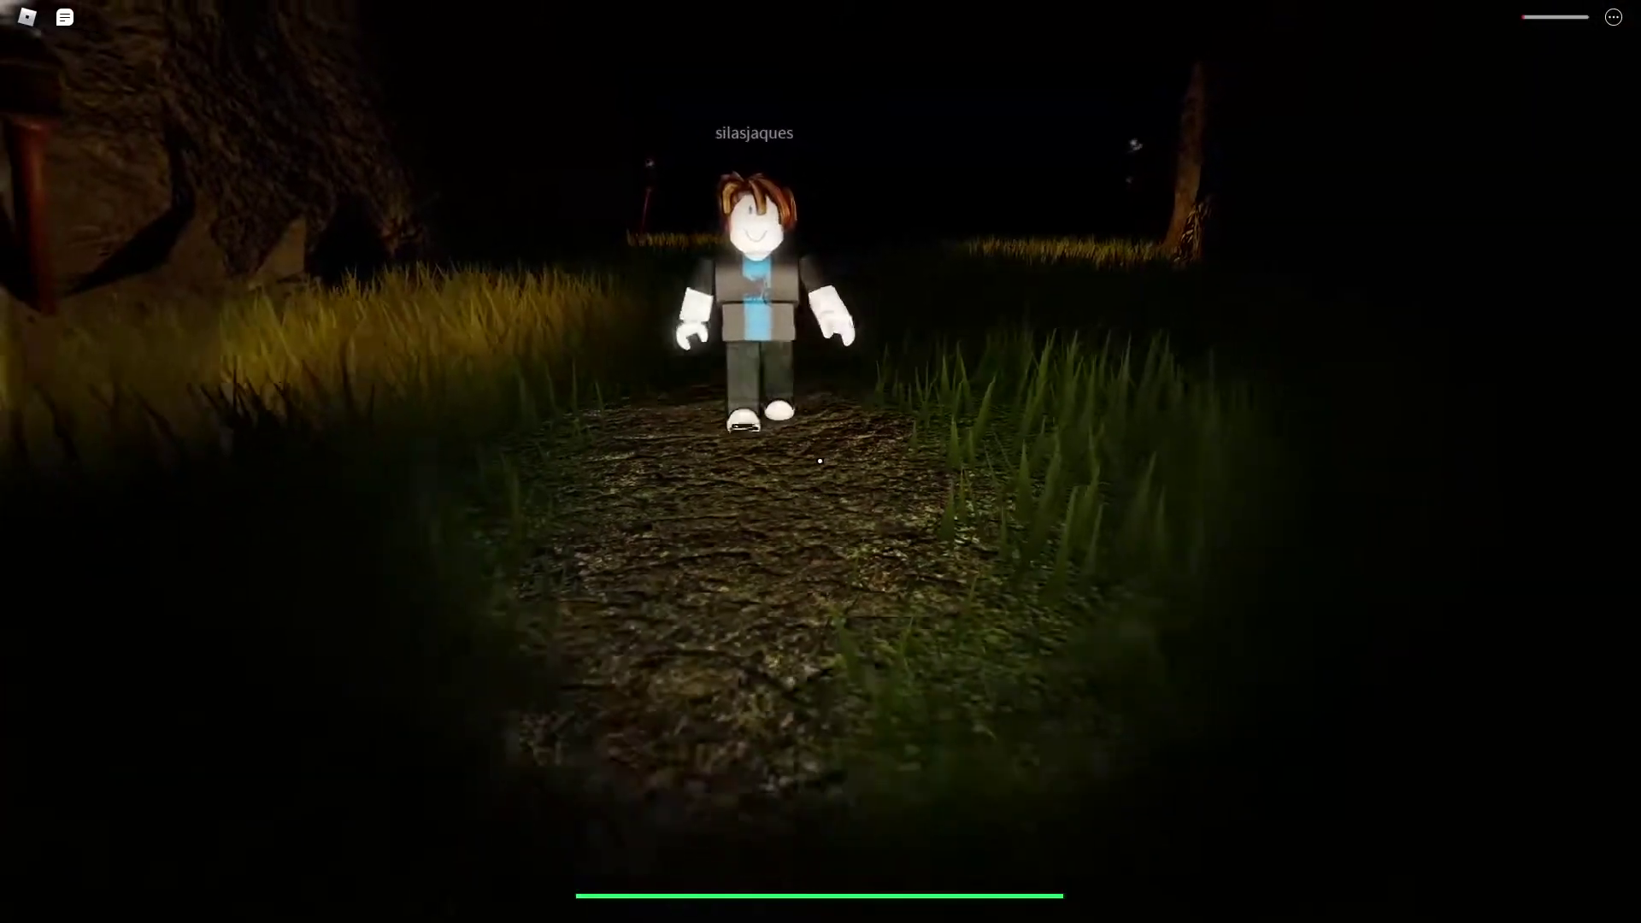
pyautogui.press('s')
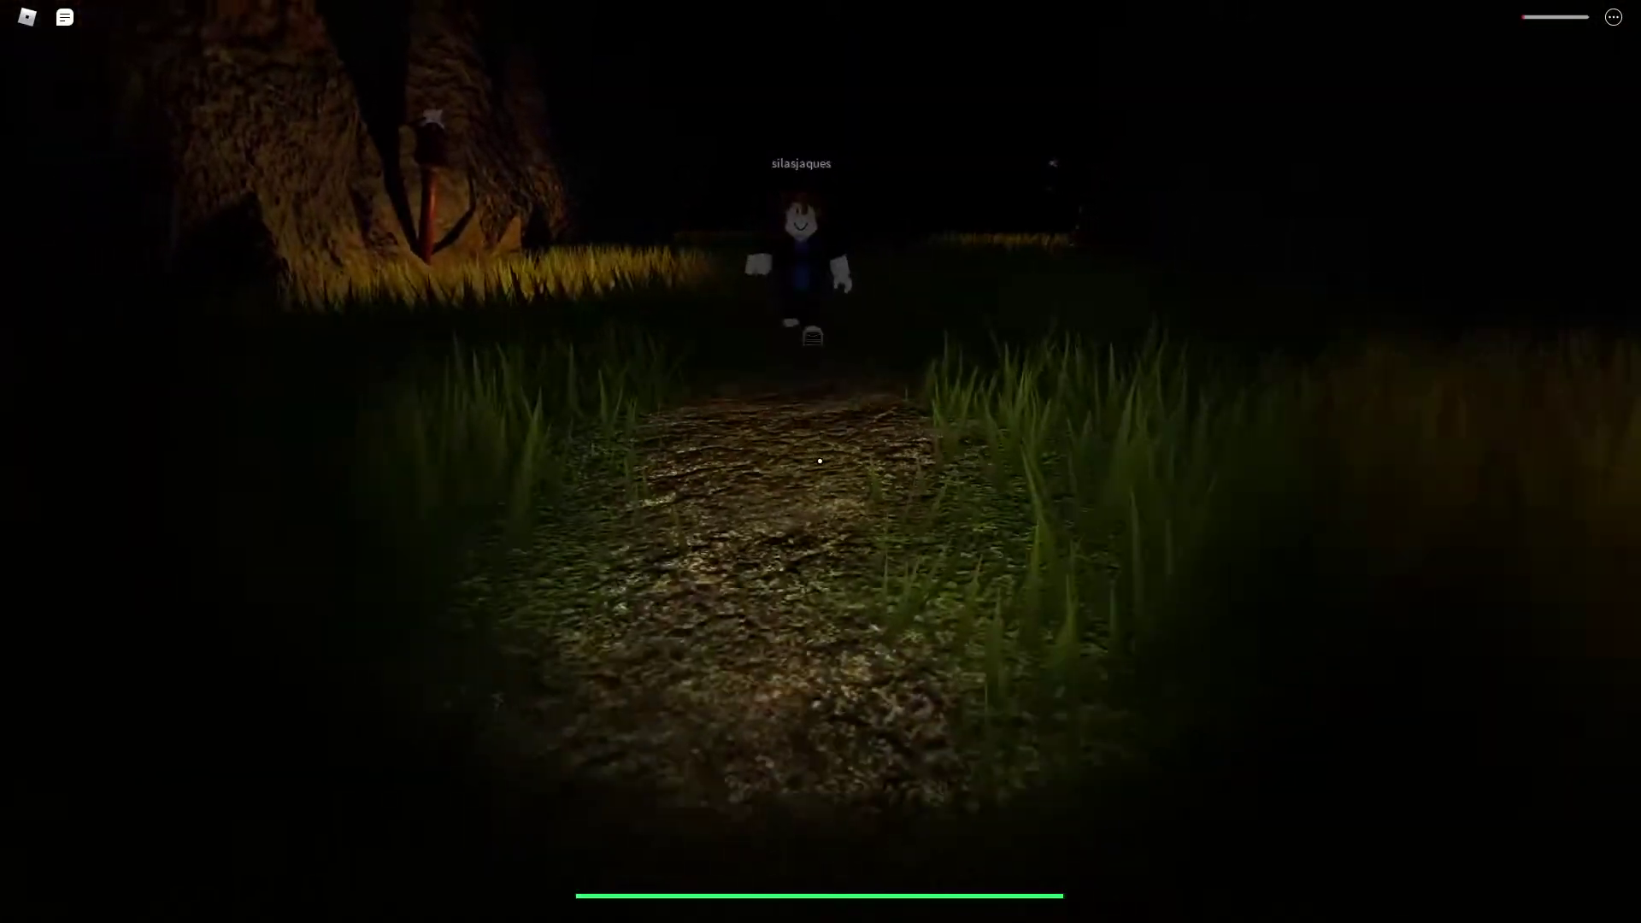
pyautogui.press('s')
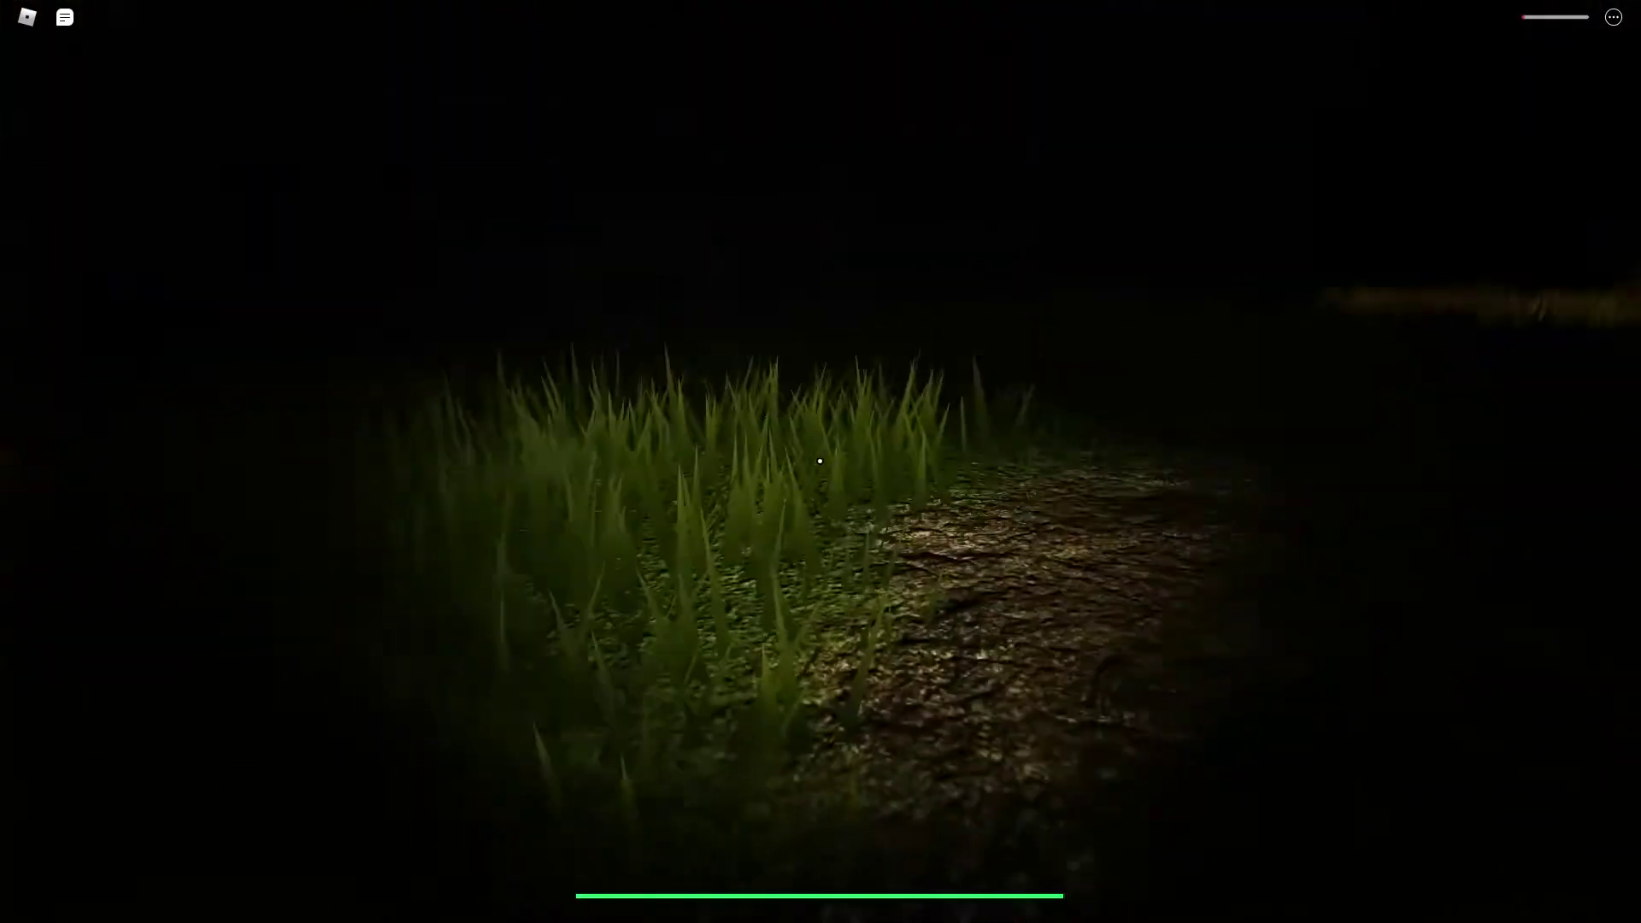
# - Walk the cracked dirt path past the torch on the grassy mound toward the next torch
pyautogui.press('w')
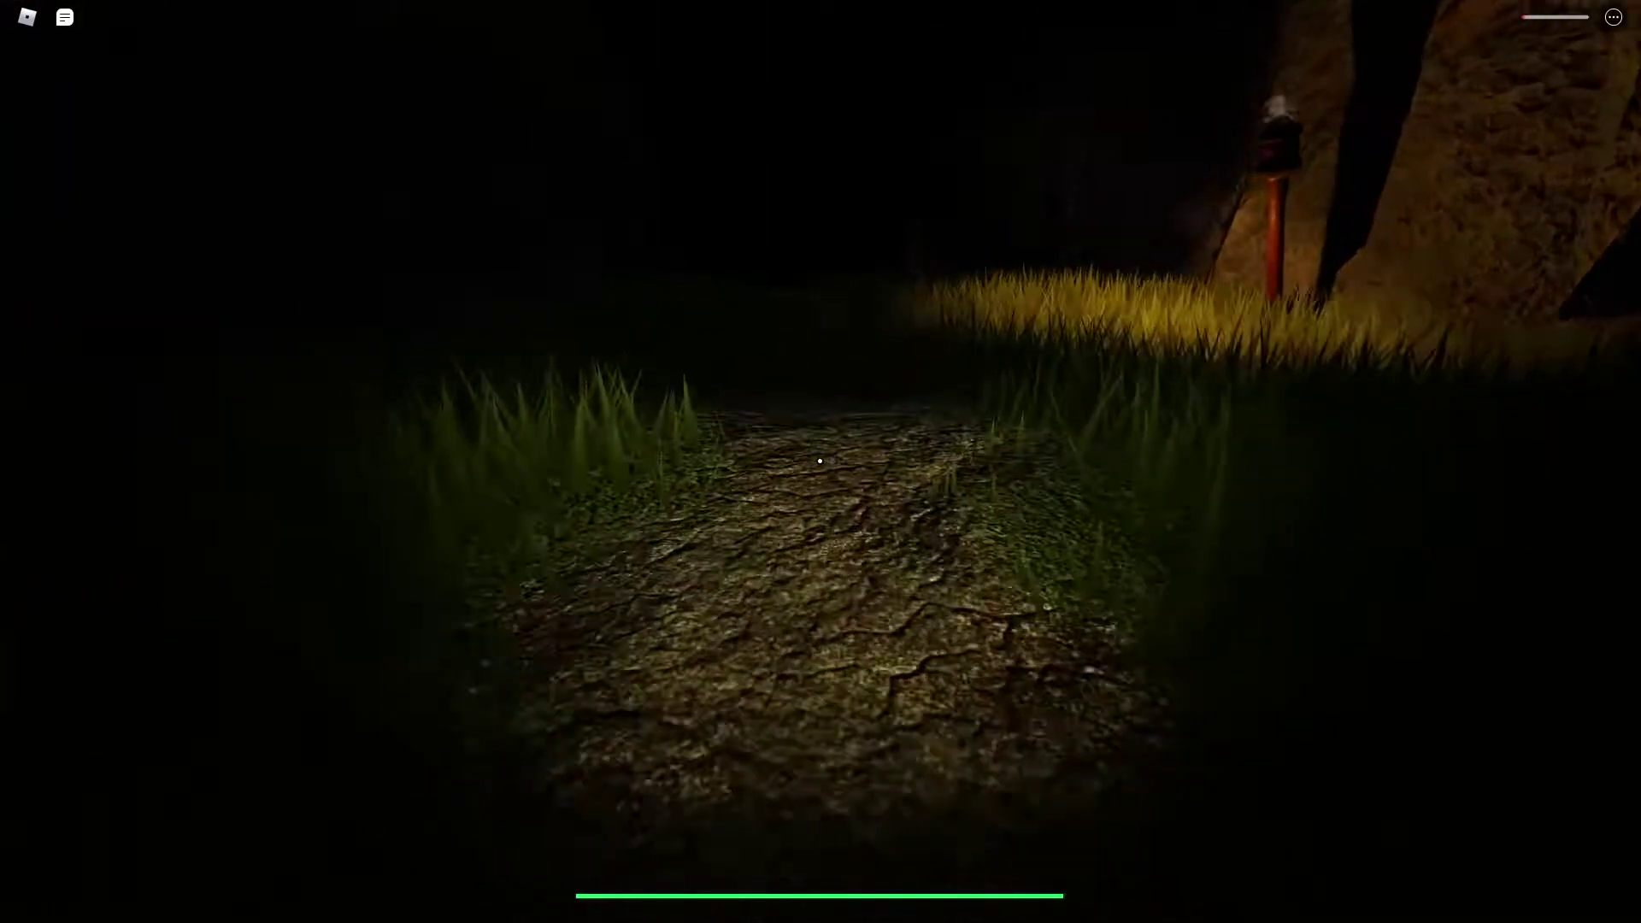
pyautogui.press('w')
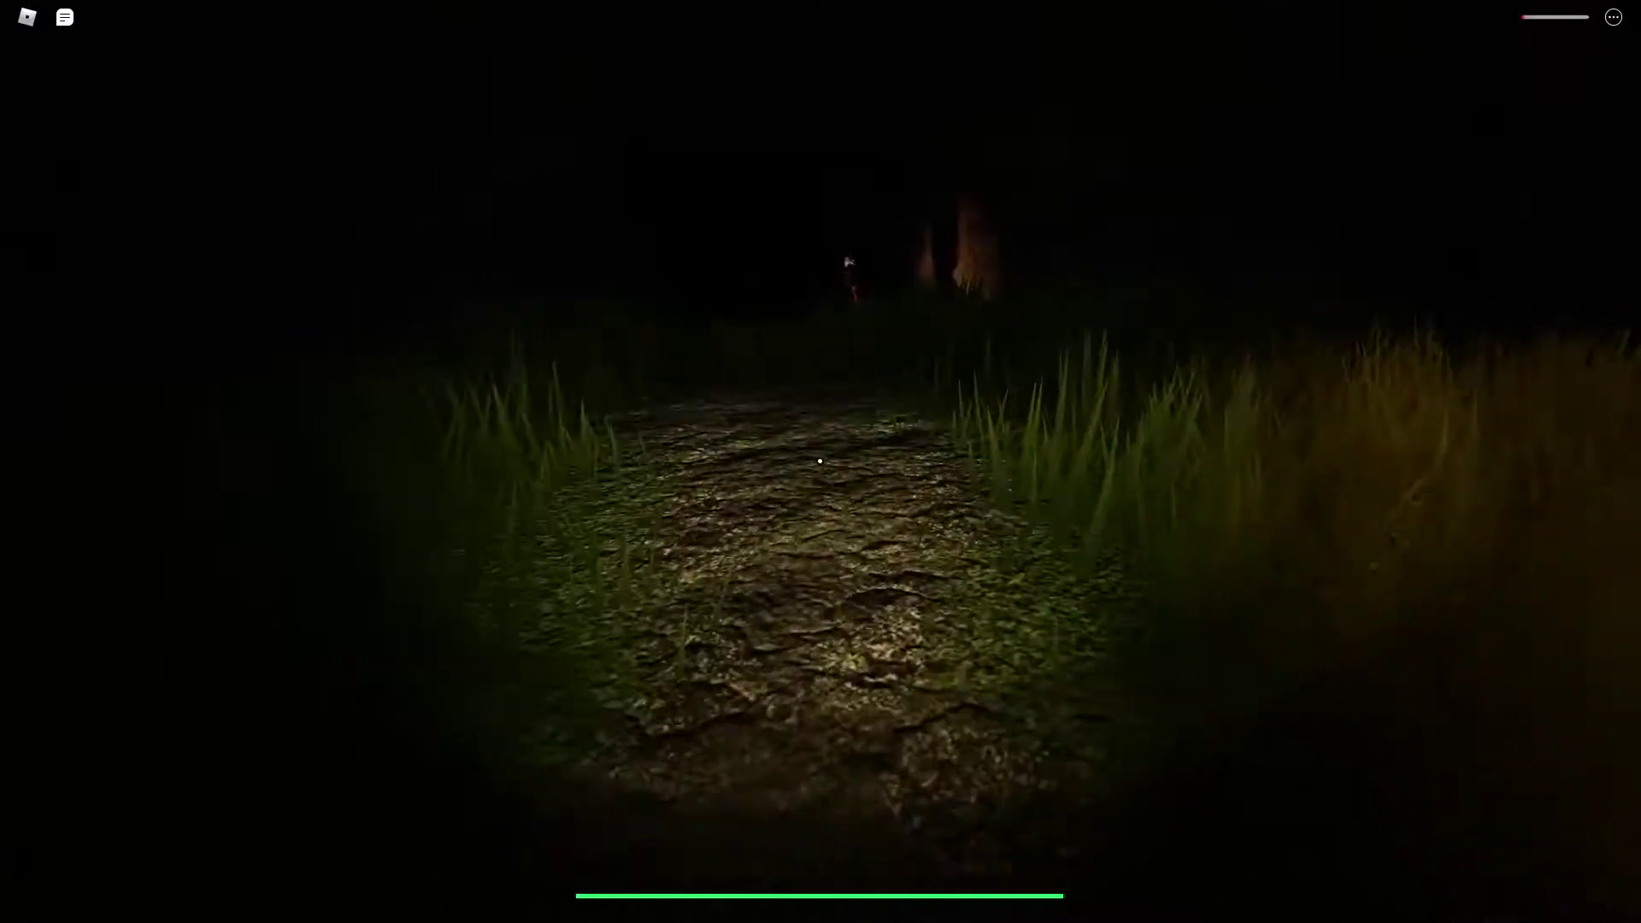
pyautogui.press('w')
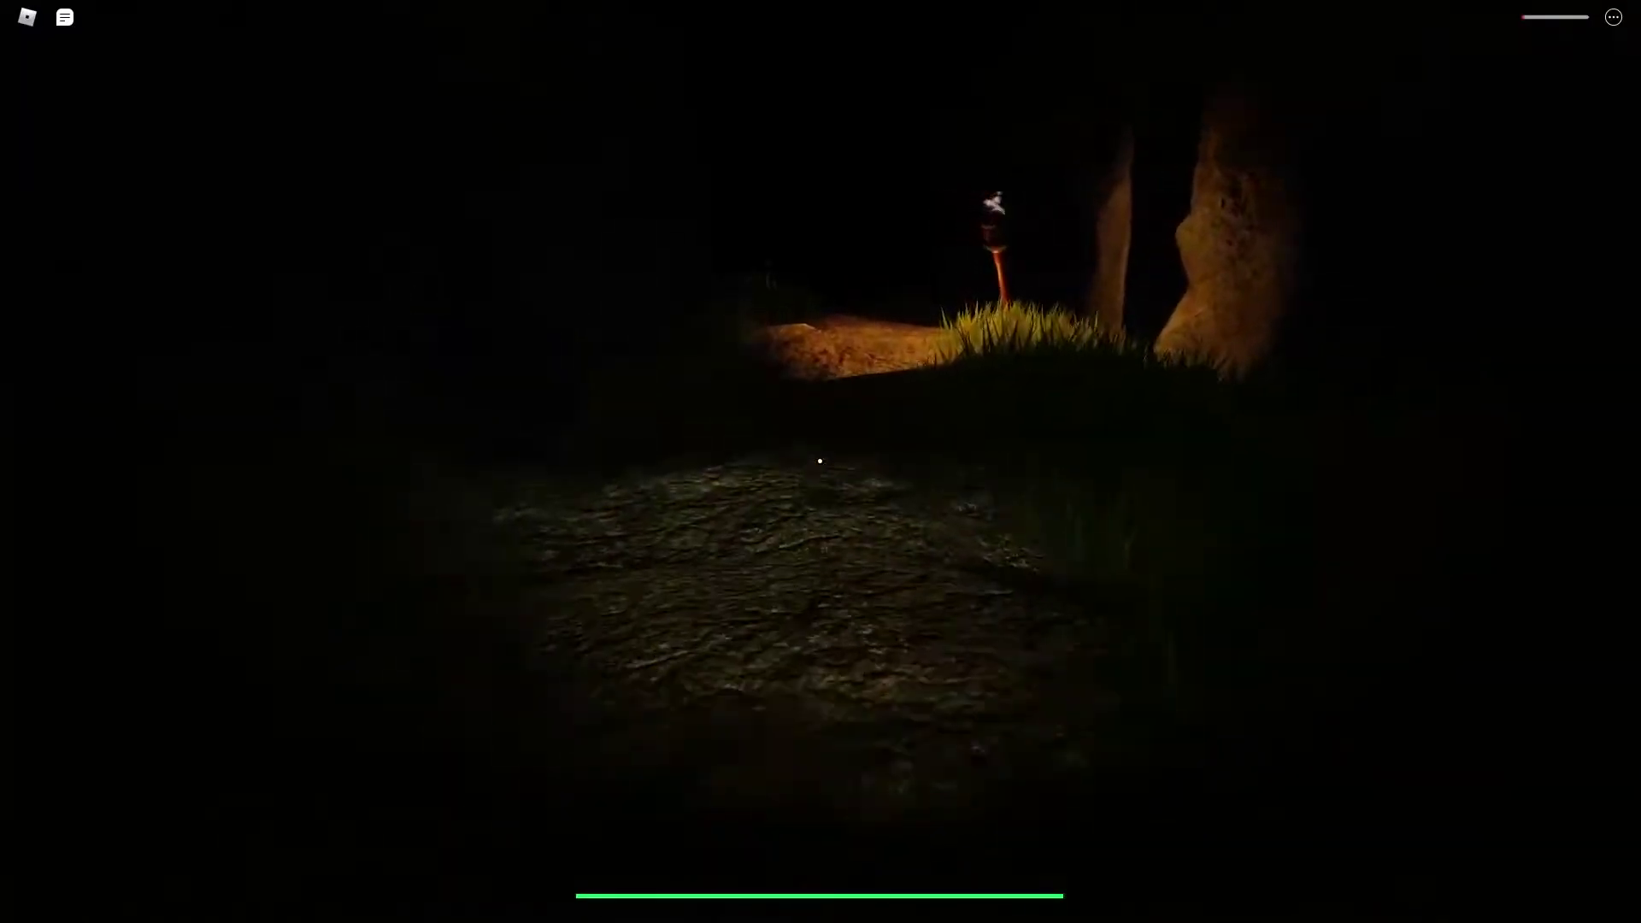
pyautogui.press('w')
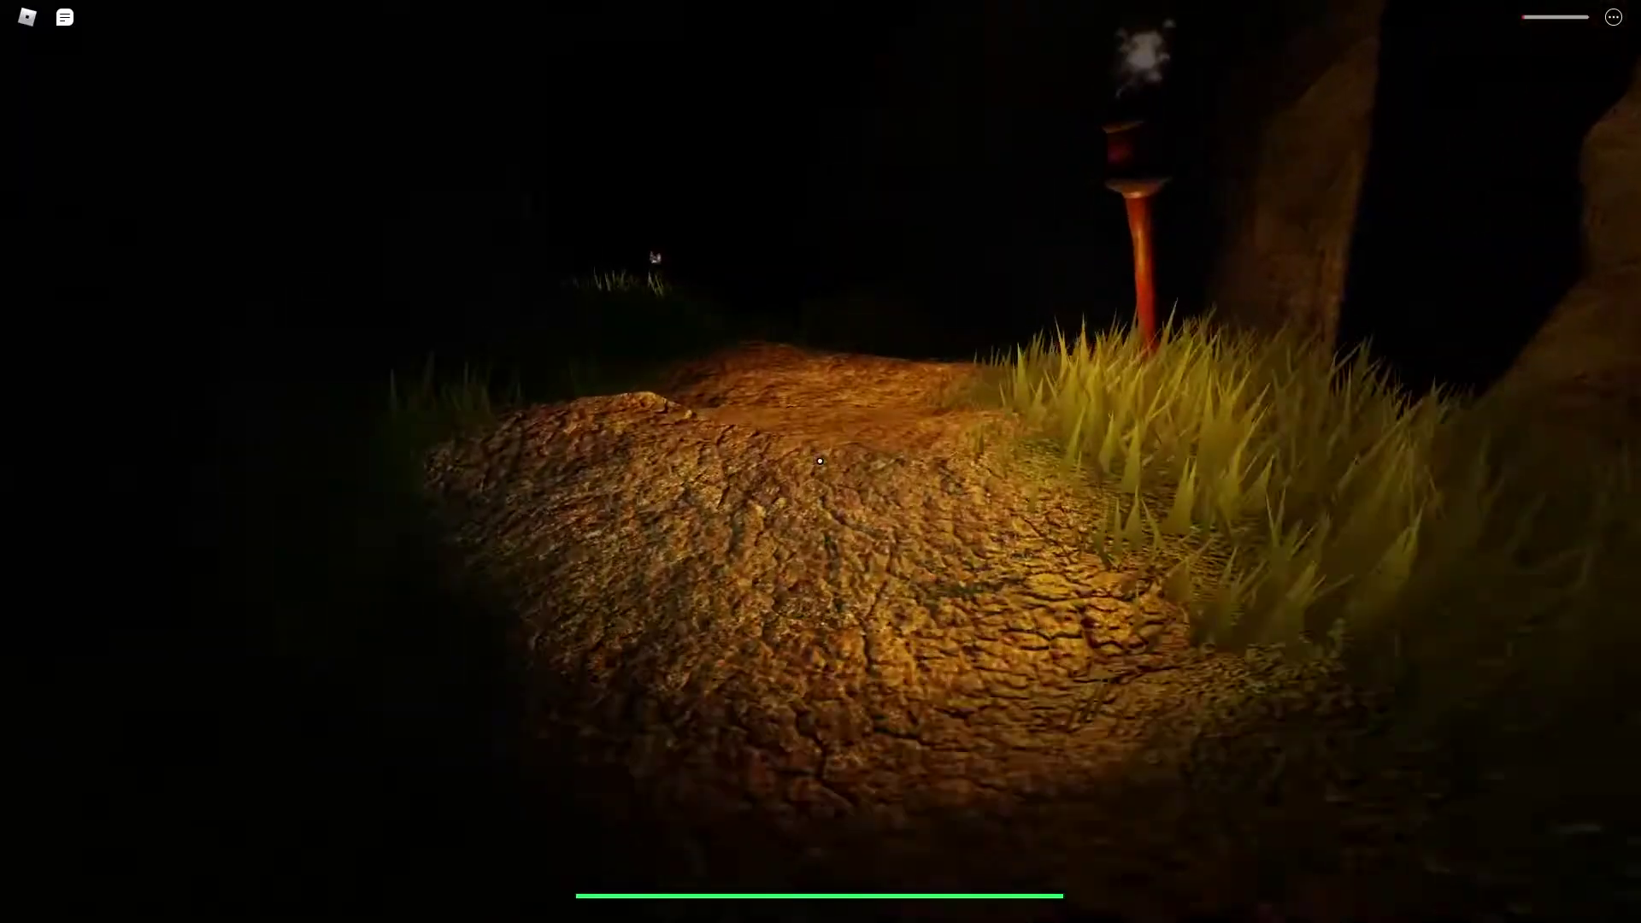
pyautogui.press('w')
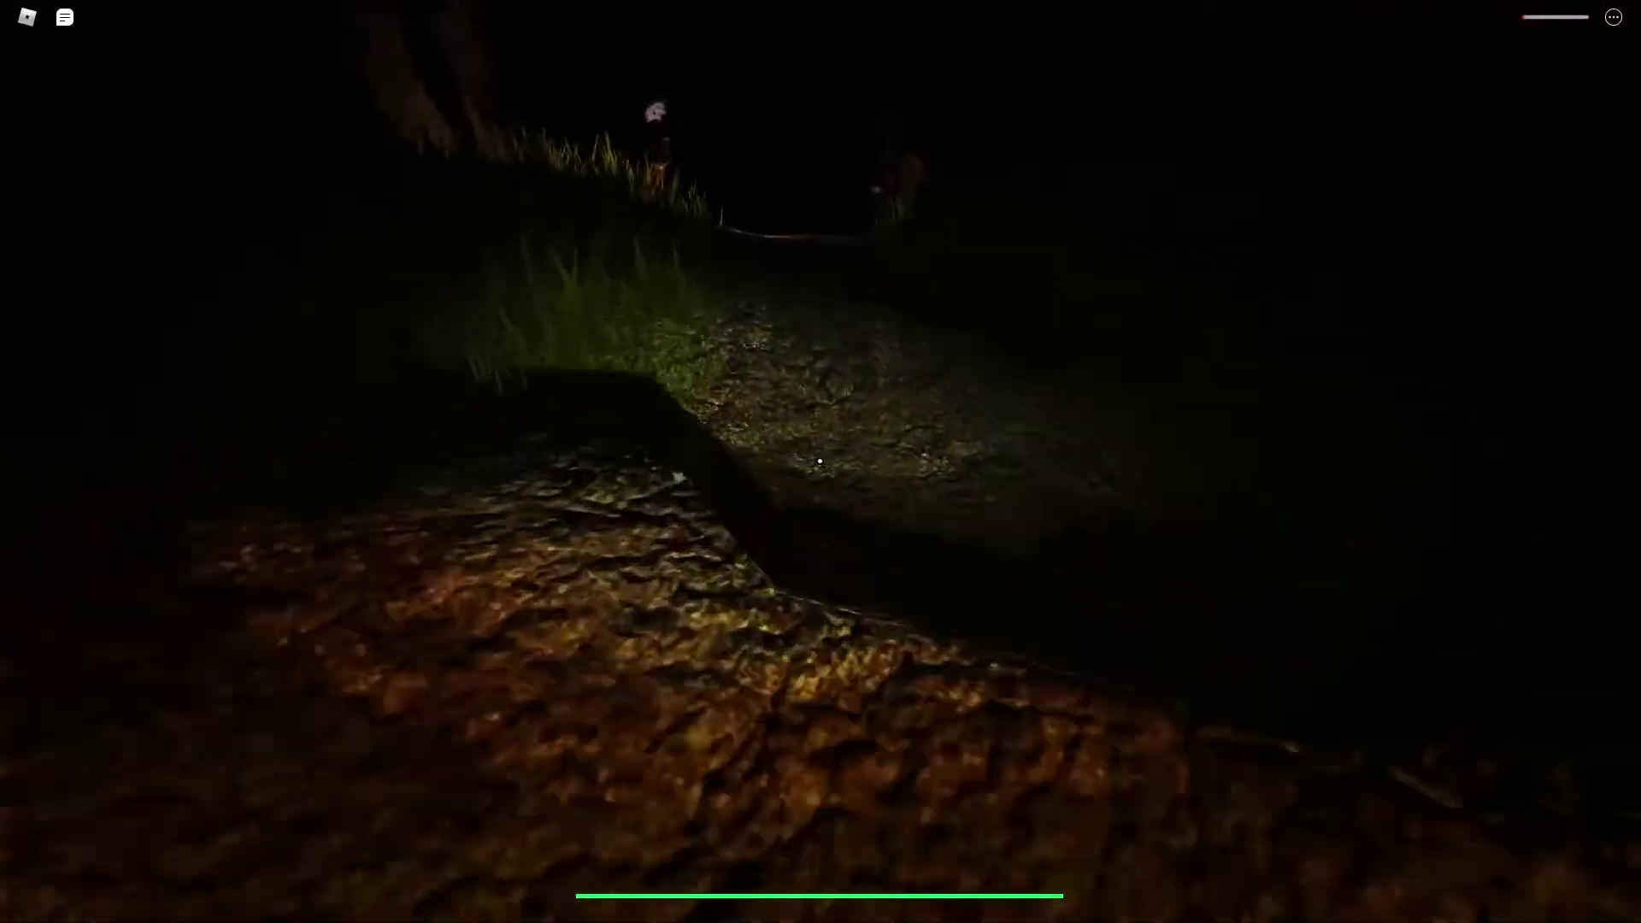
pyautogui.press('w')
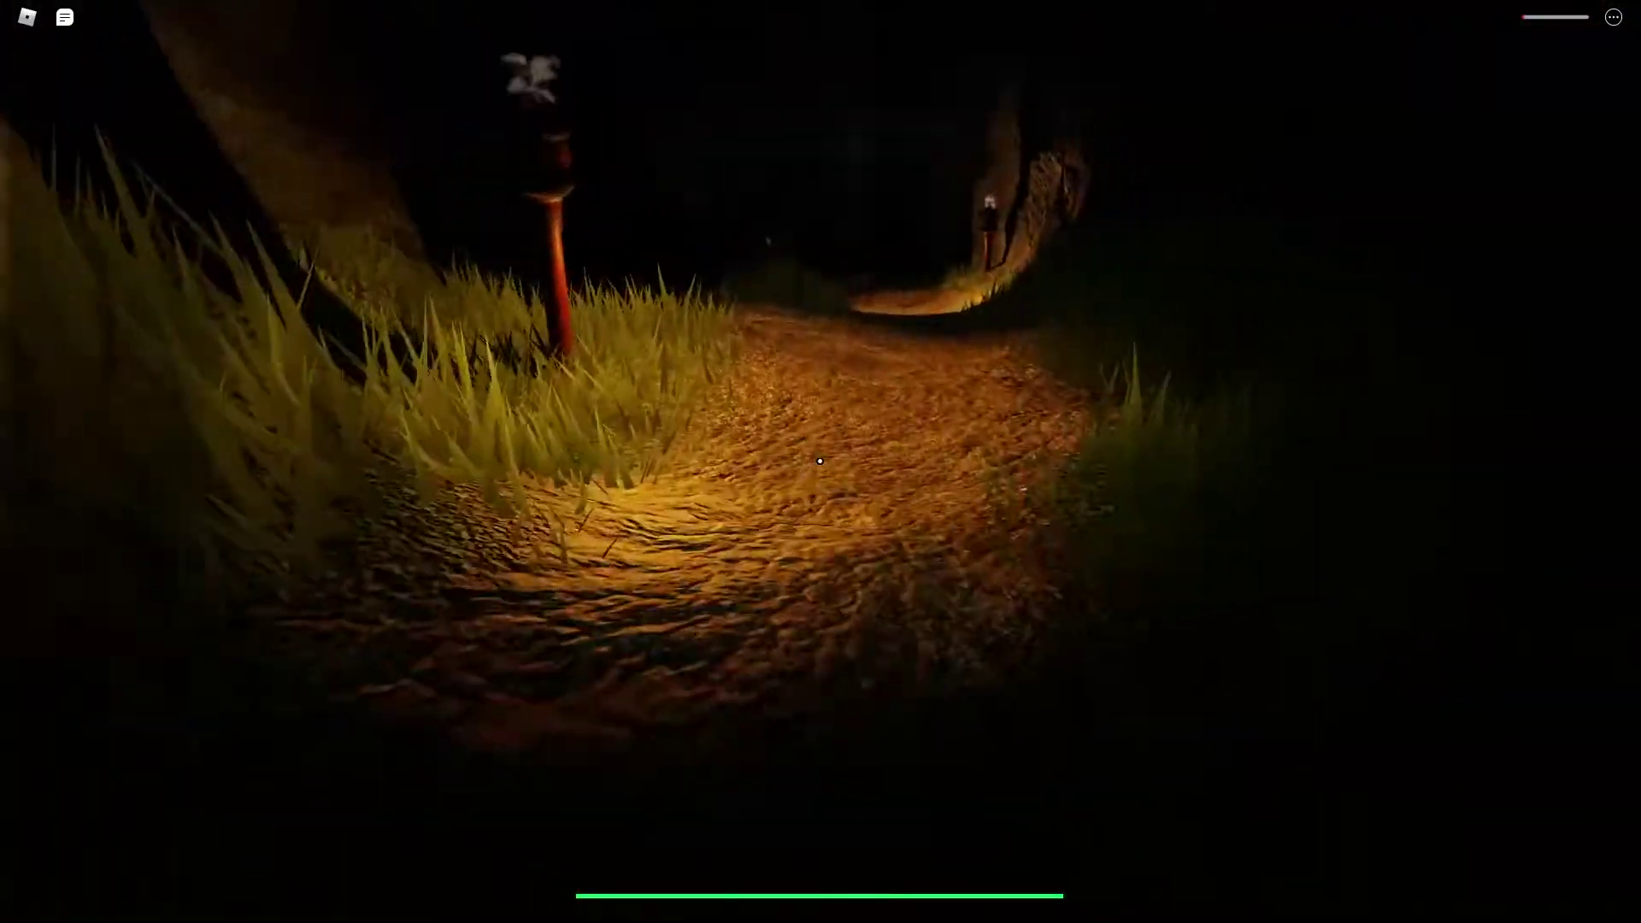
pyautogui.press('w')
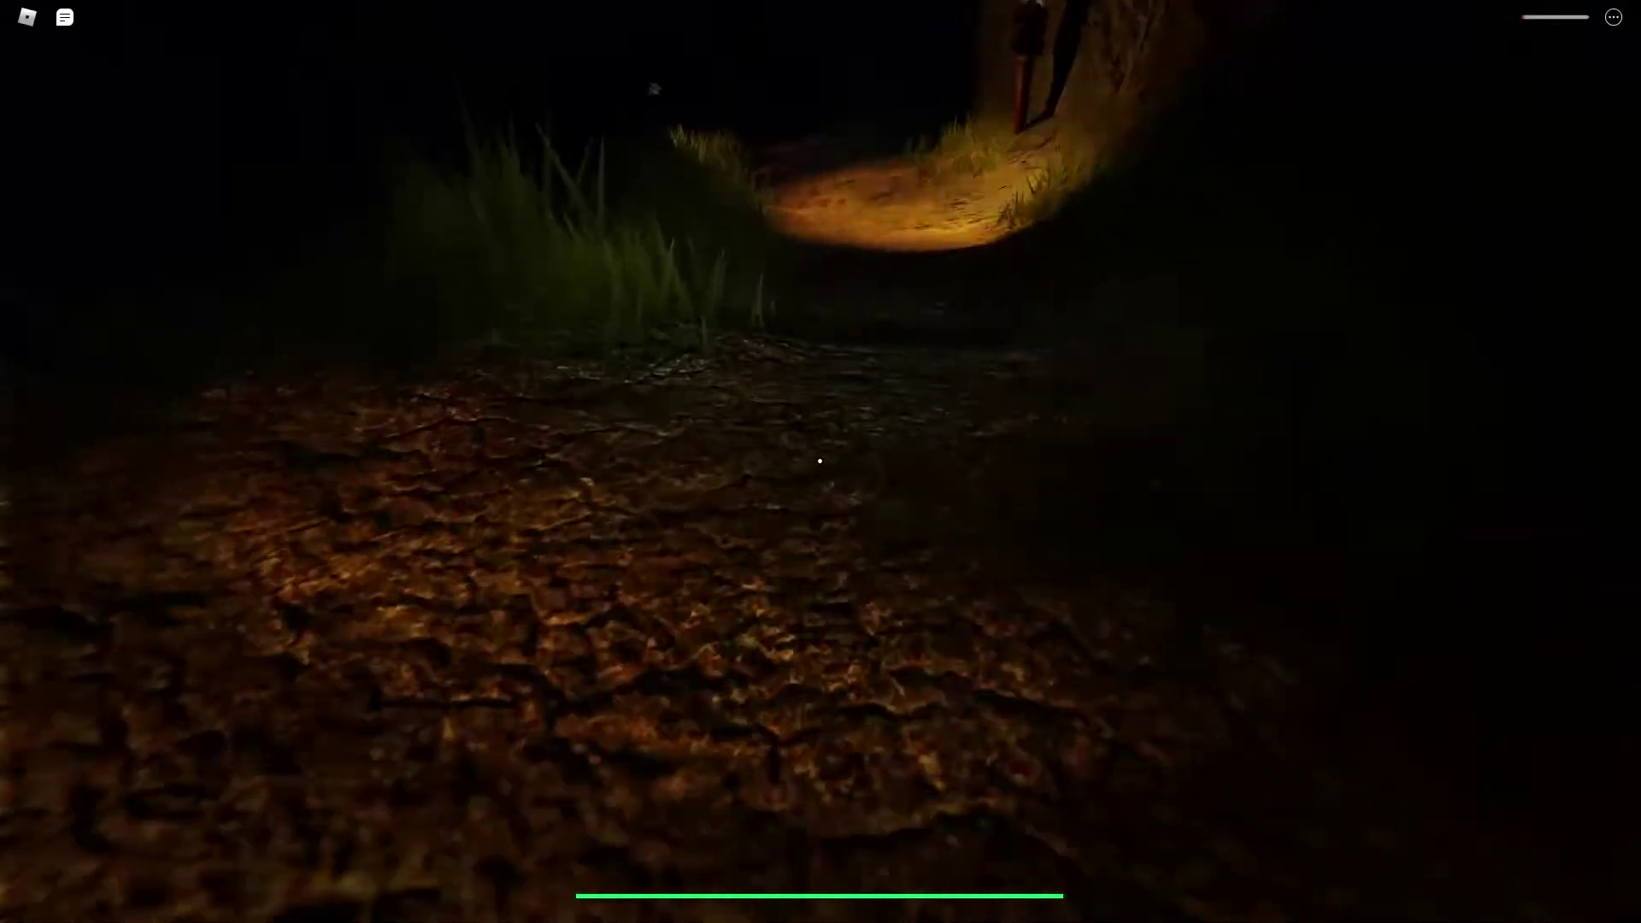
pyautogui.press('w')
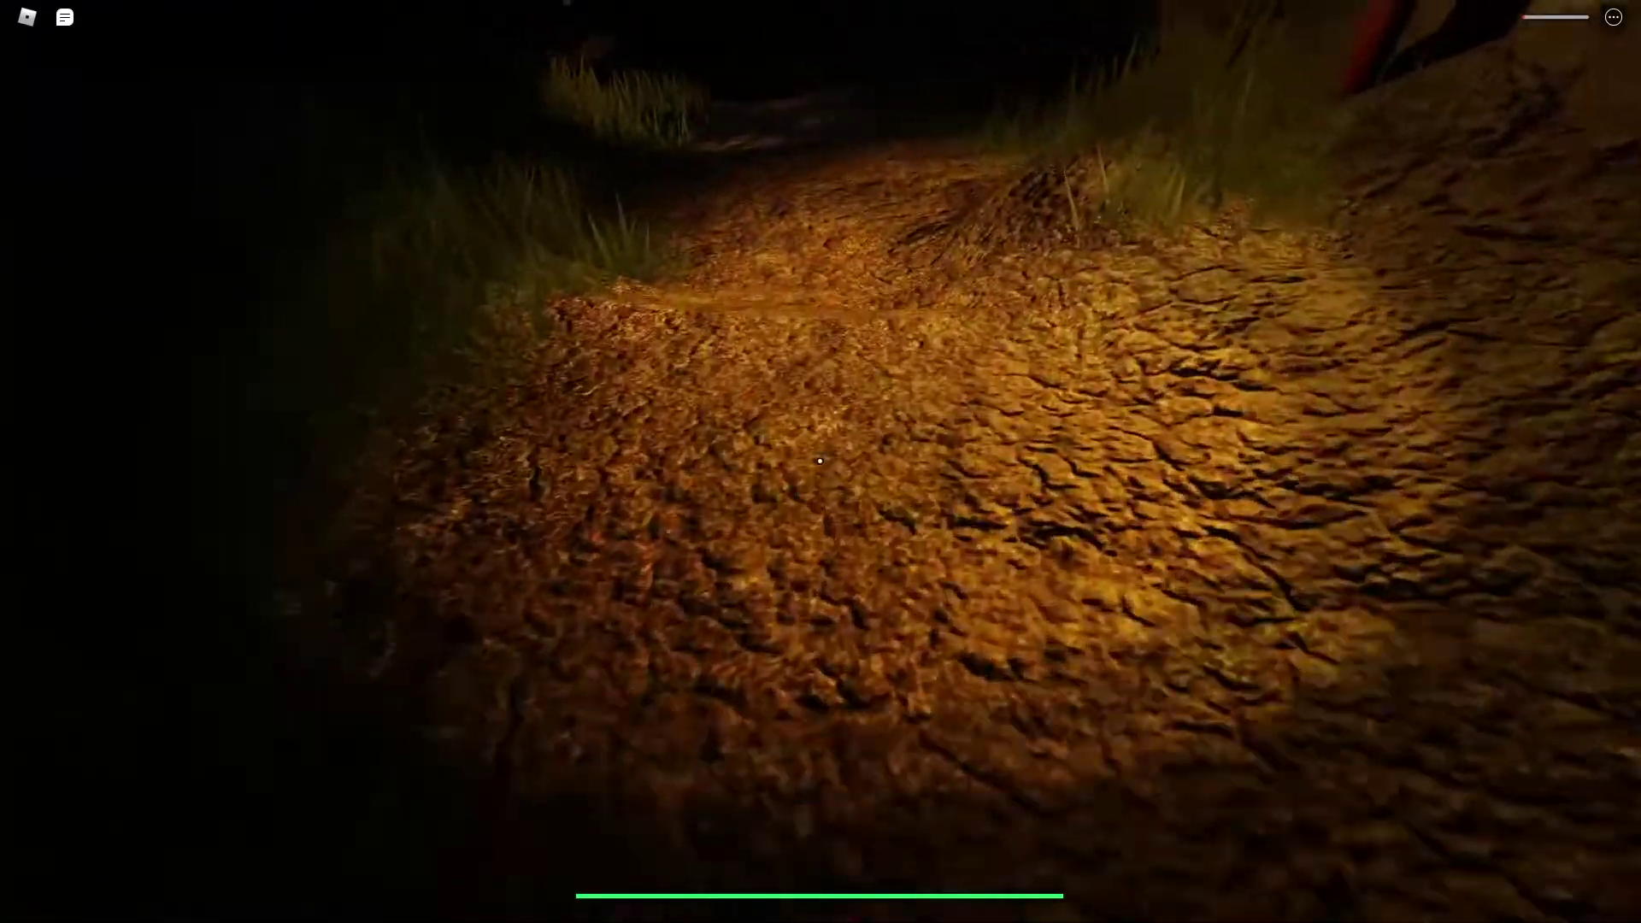
# - Follow the bending path past the other player and beyond the lamp post
pyautogui.press('w')
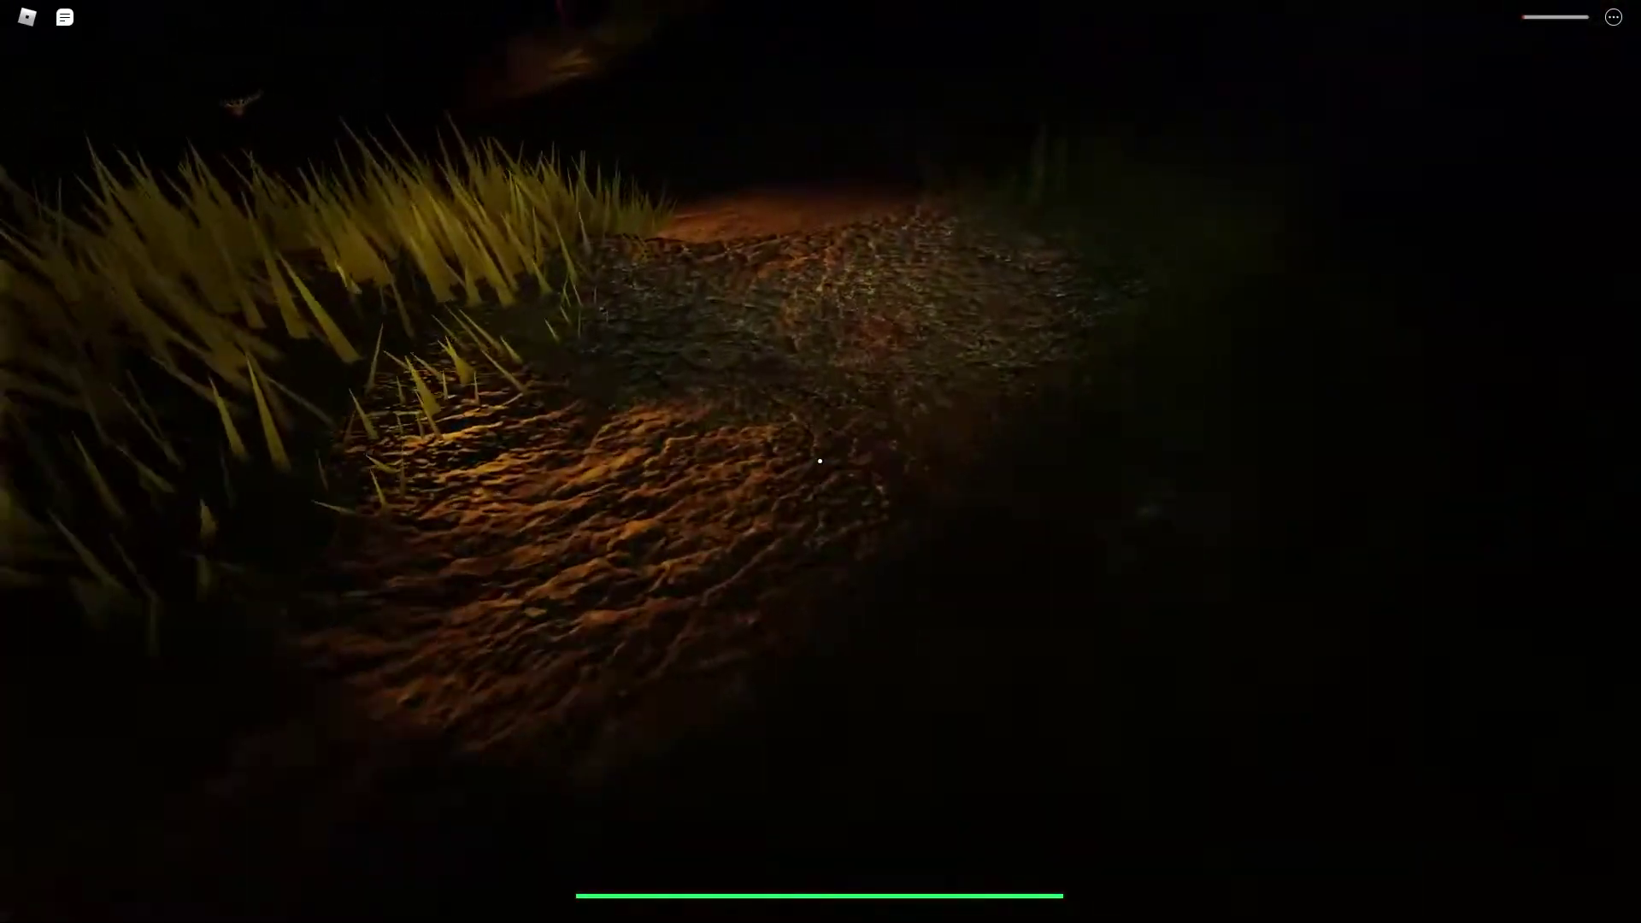
pyautogui.press('w')
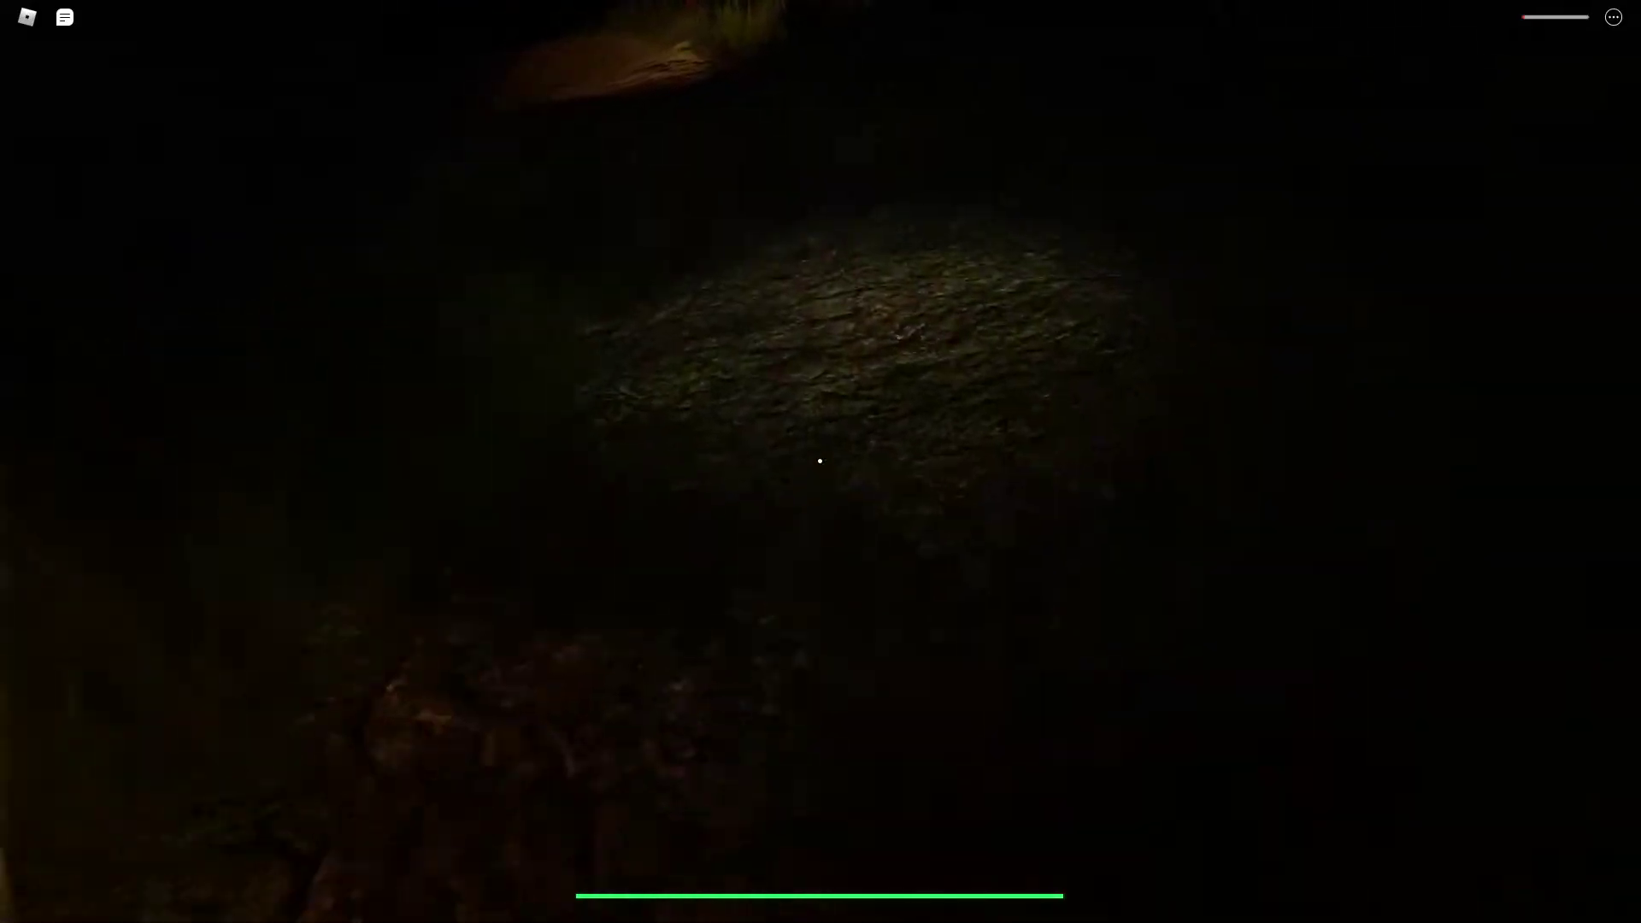
pyautogui.press('w')
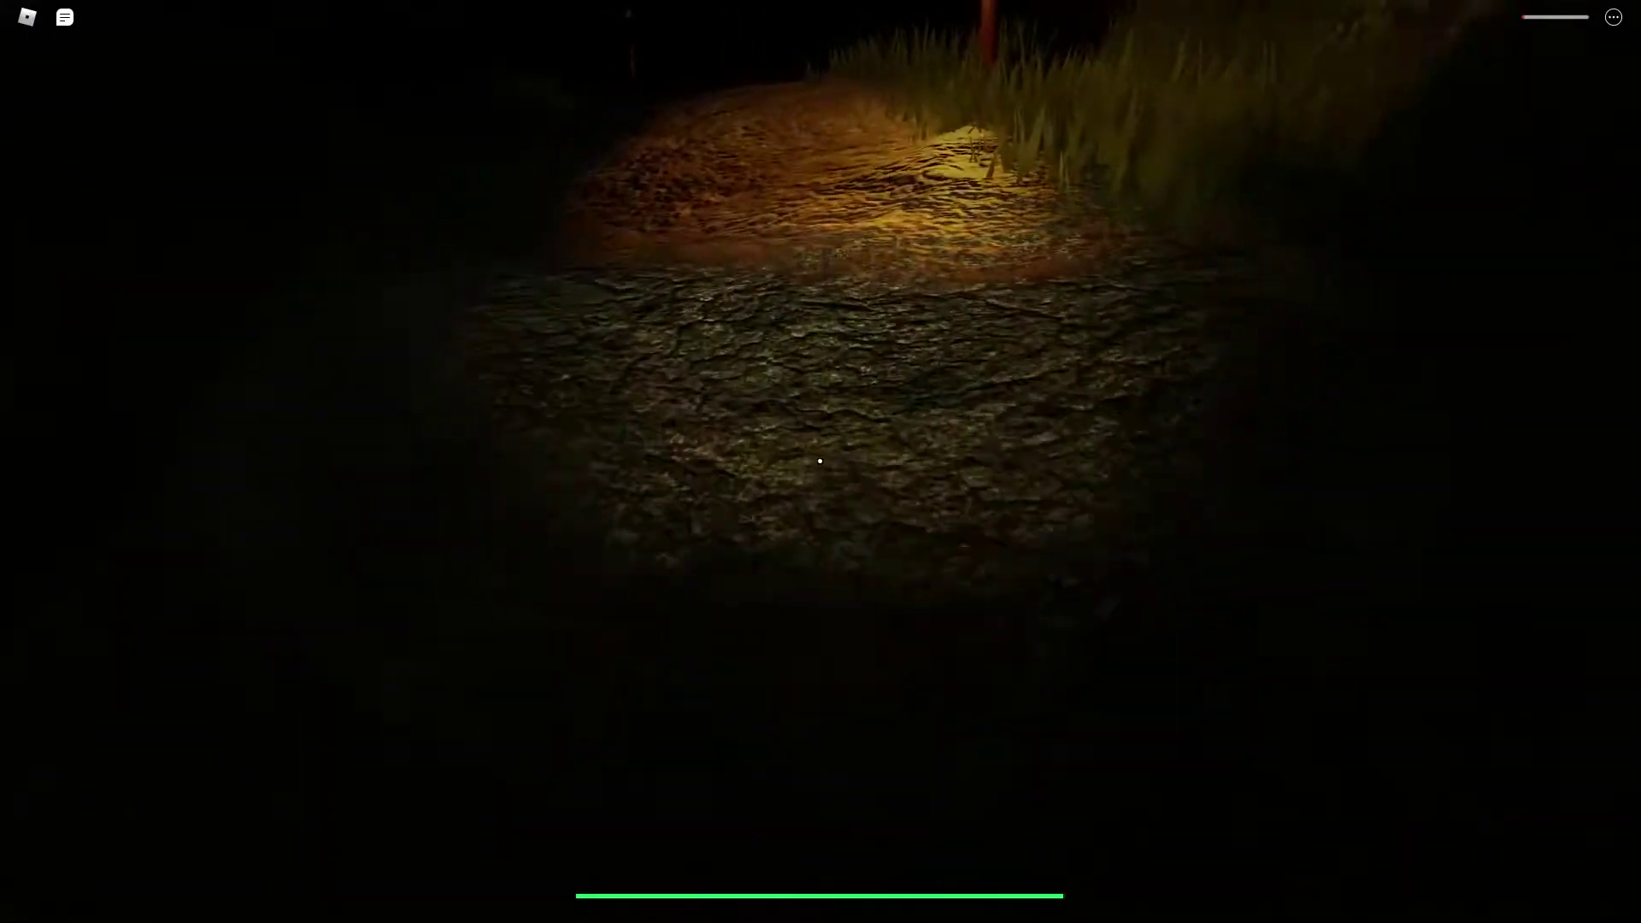
pyautogui.press('w')
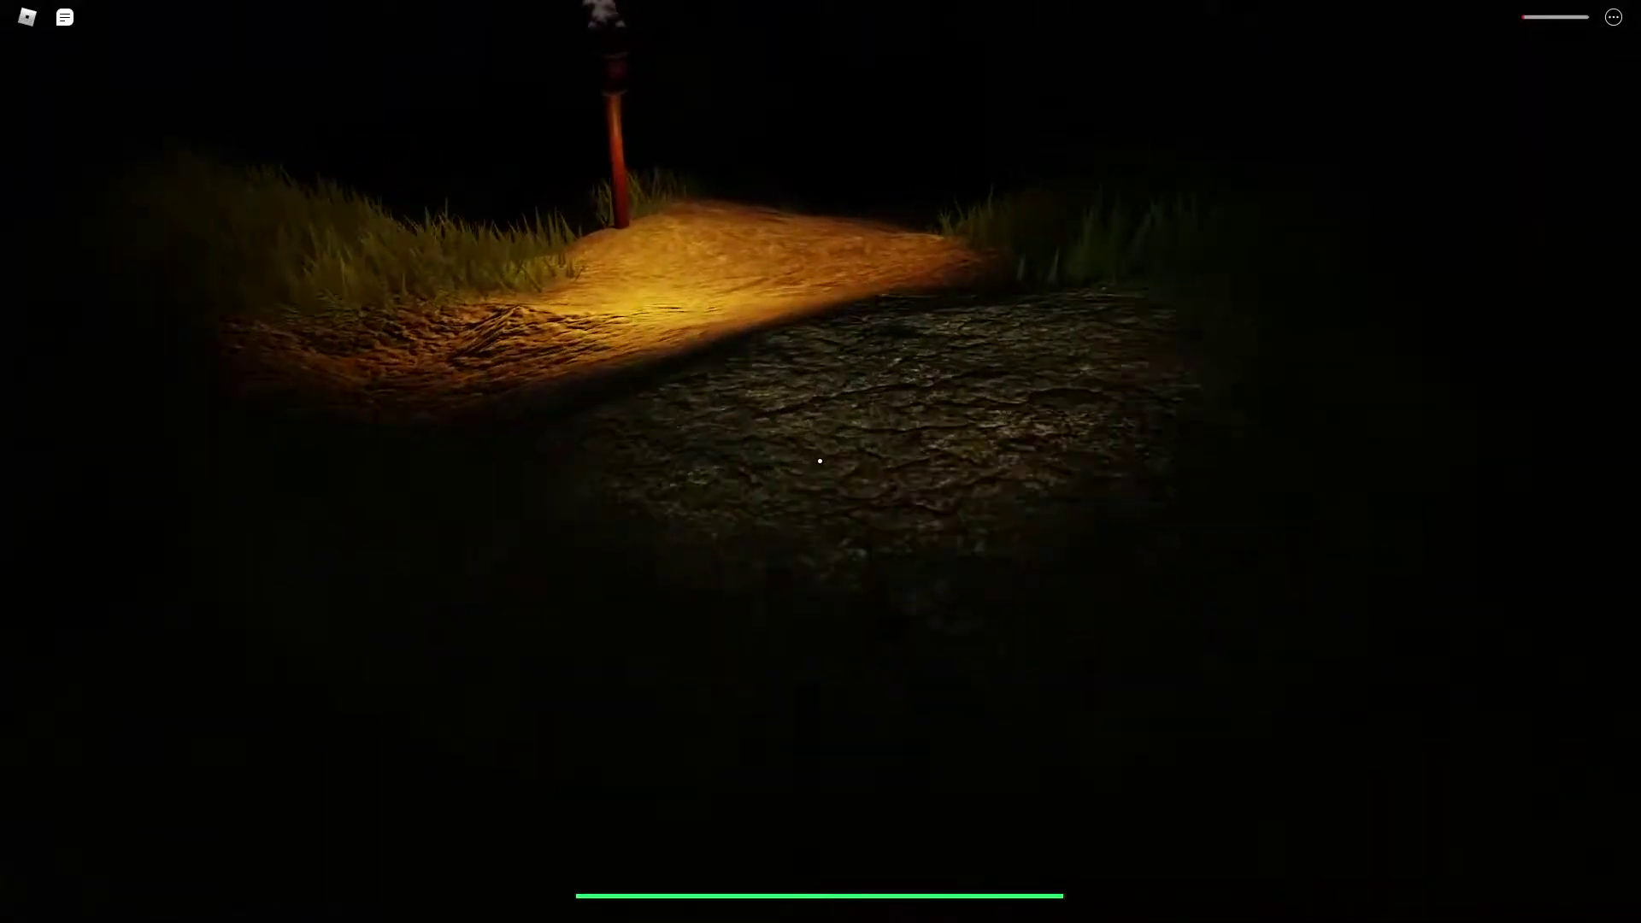
pyautogui.press('w')
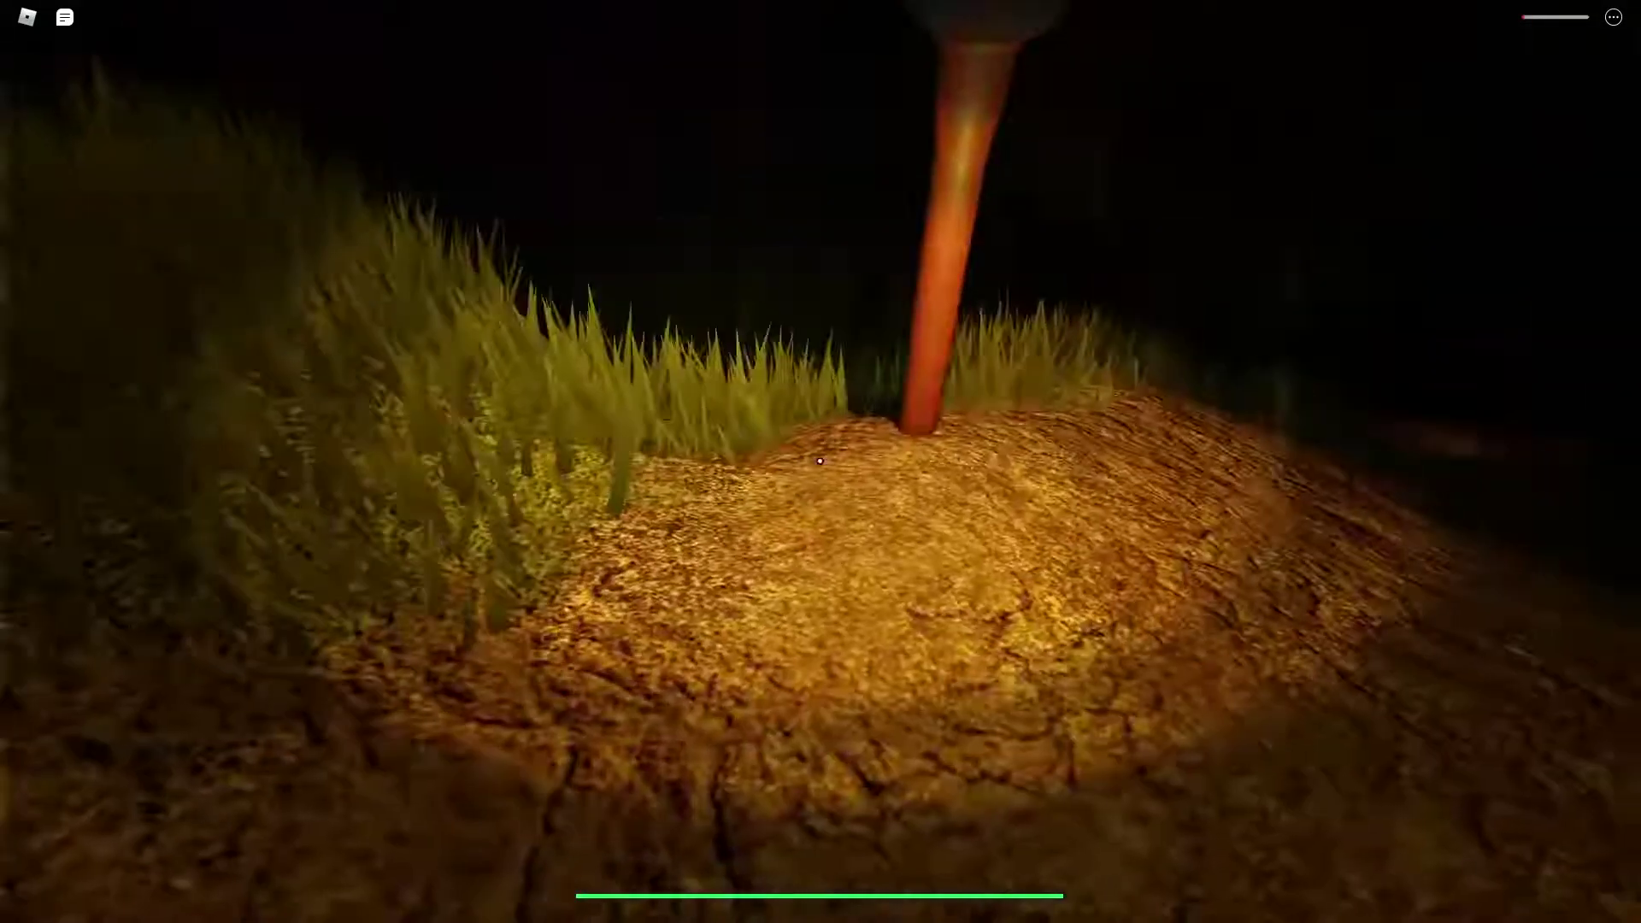
pyautogui.press('w')
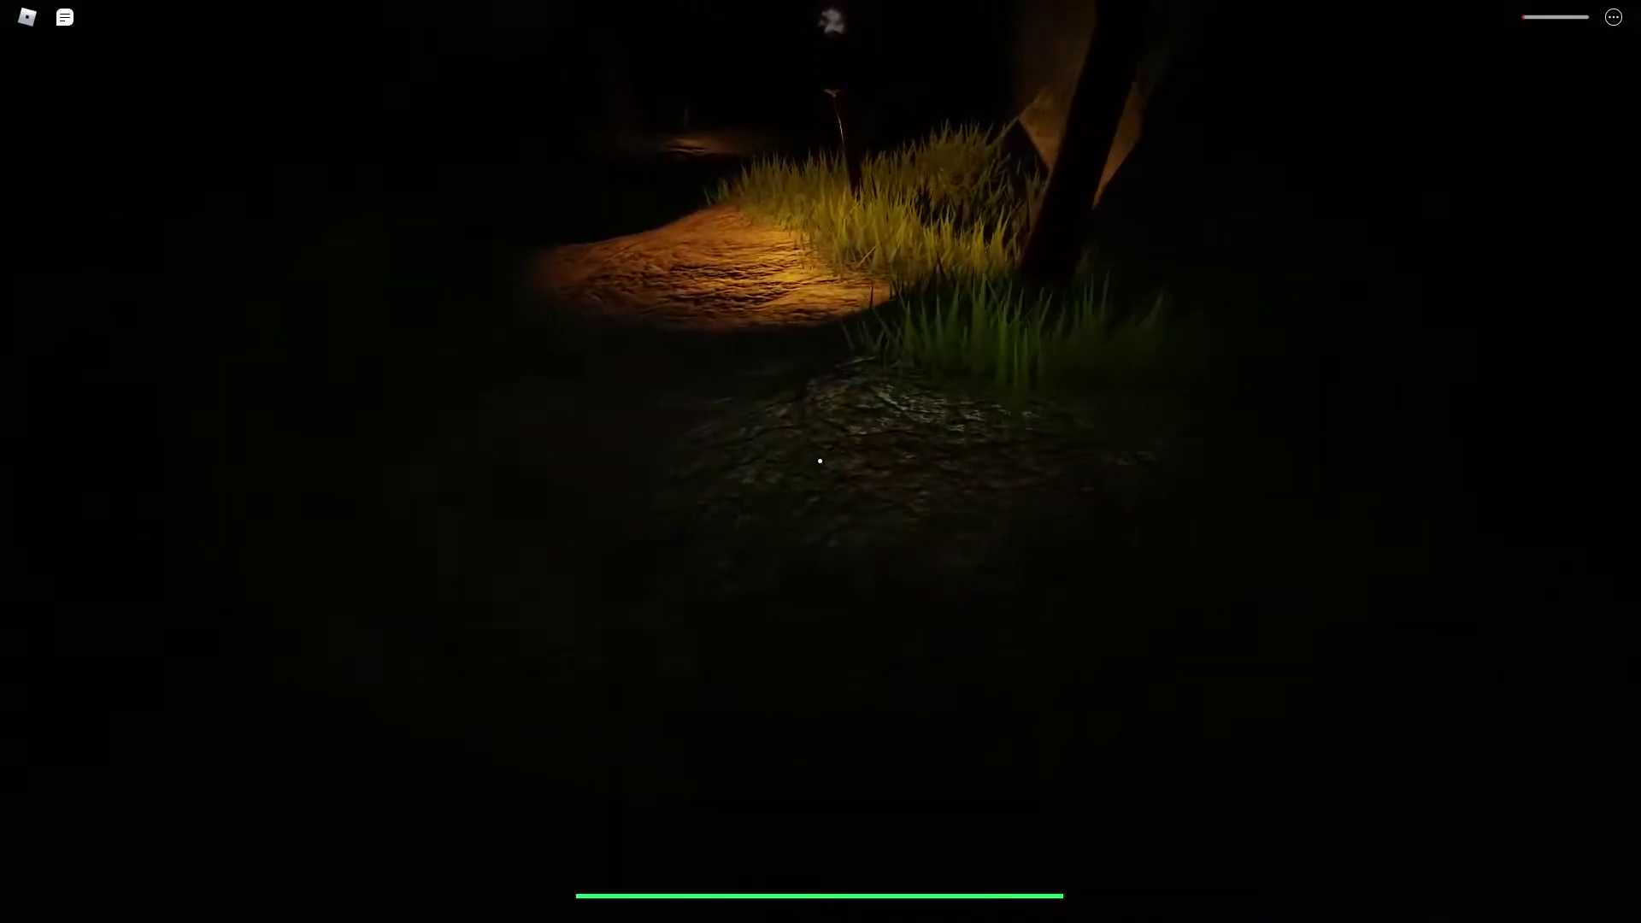
# - Cross the lit dirt mound toward the next lamp post, then bring up the players list in the Esc menu
pyautogui.press('w')
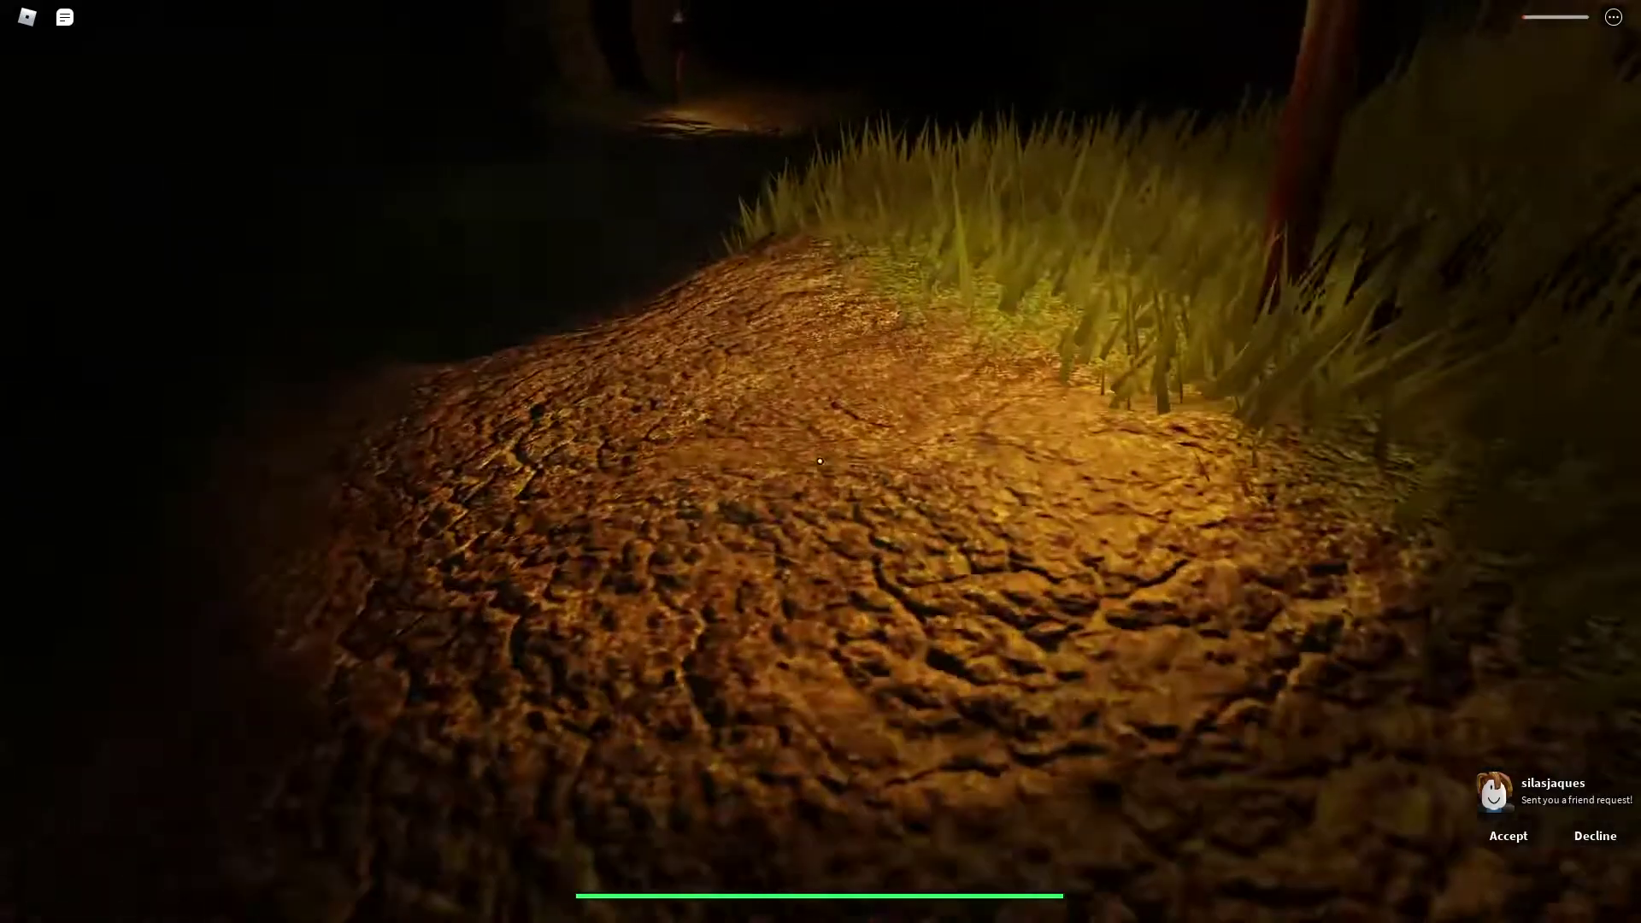
pyautogui.press('w')
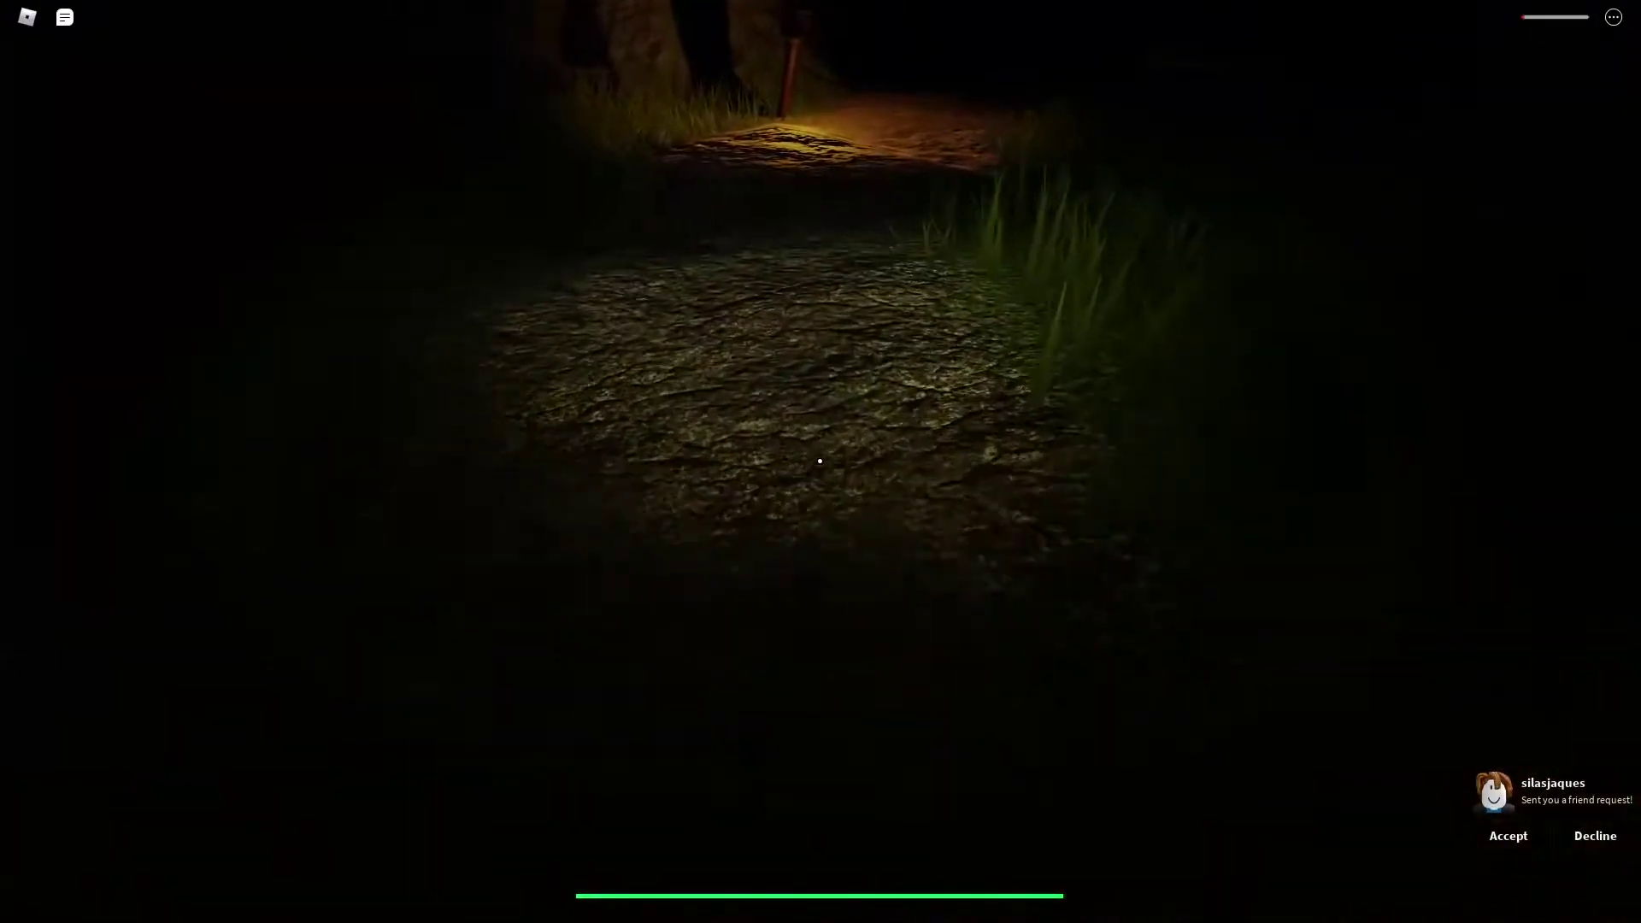
pyautogui.press('Escape')
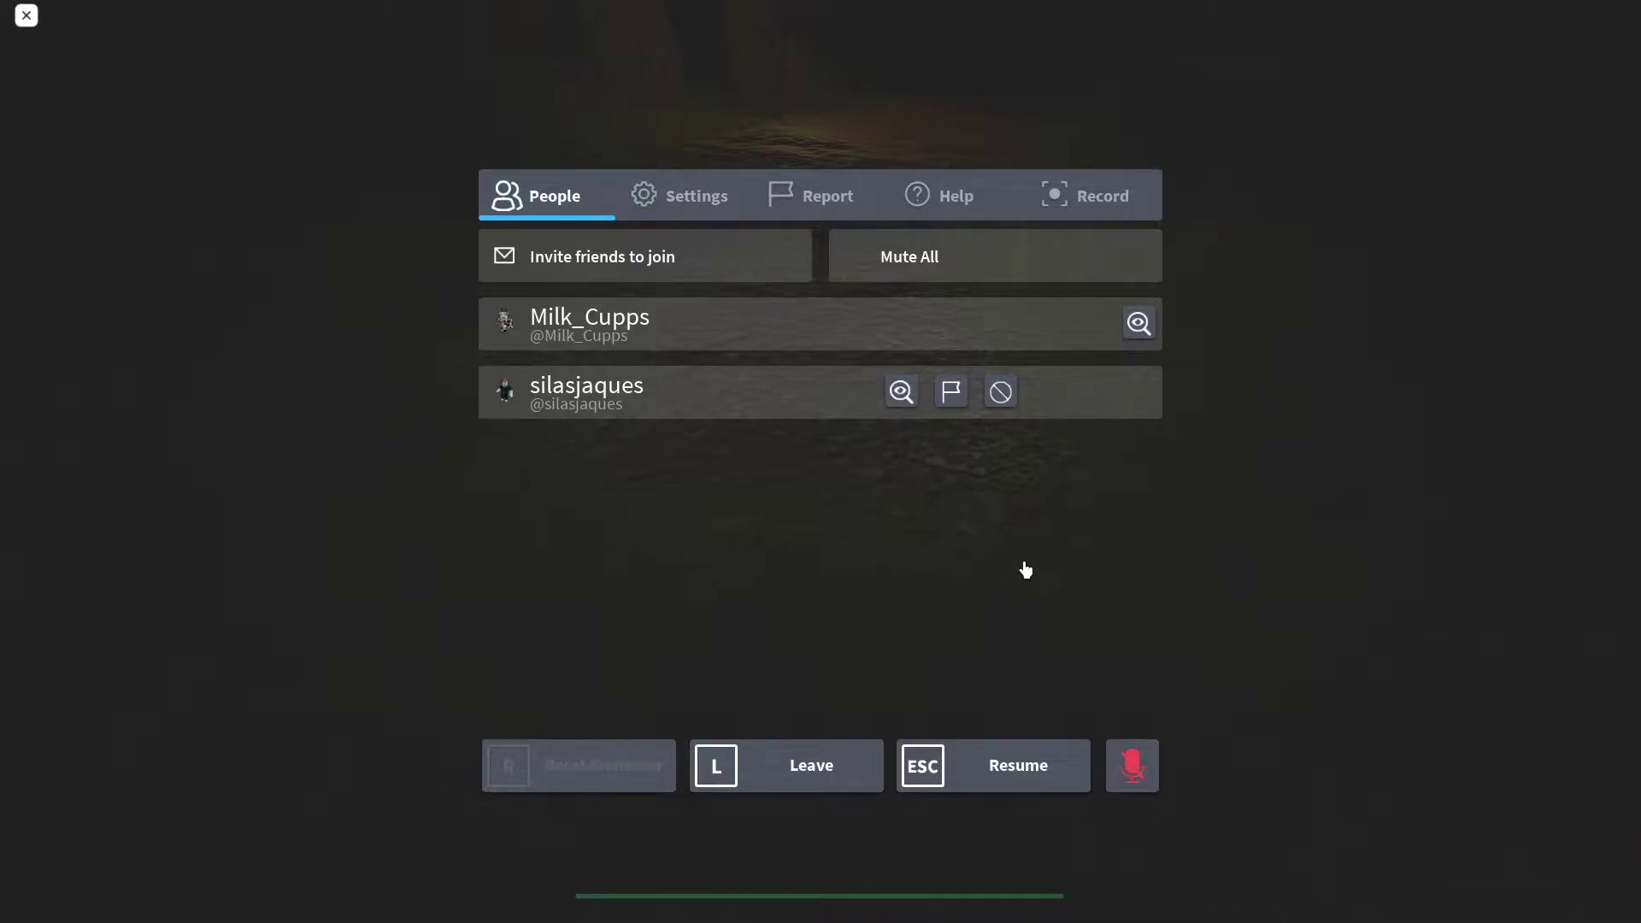
# - Close the menu and walk the dirt path toward the torch while the new friend says thanks in chat
pyautogui.press('Escape')
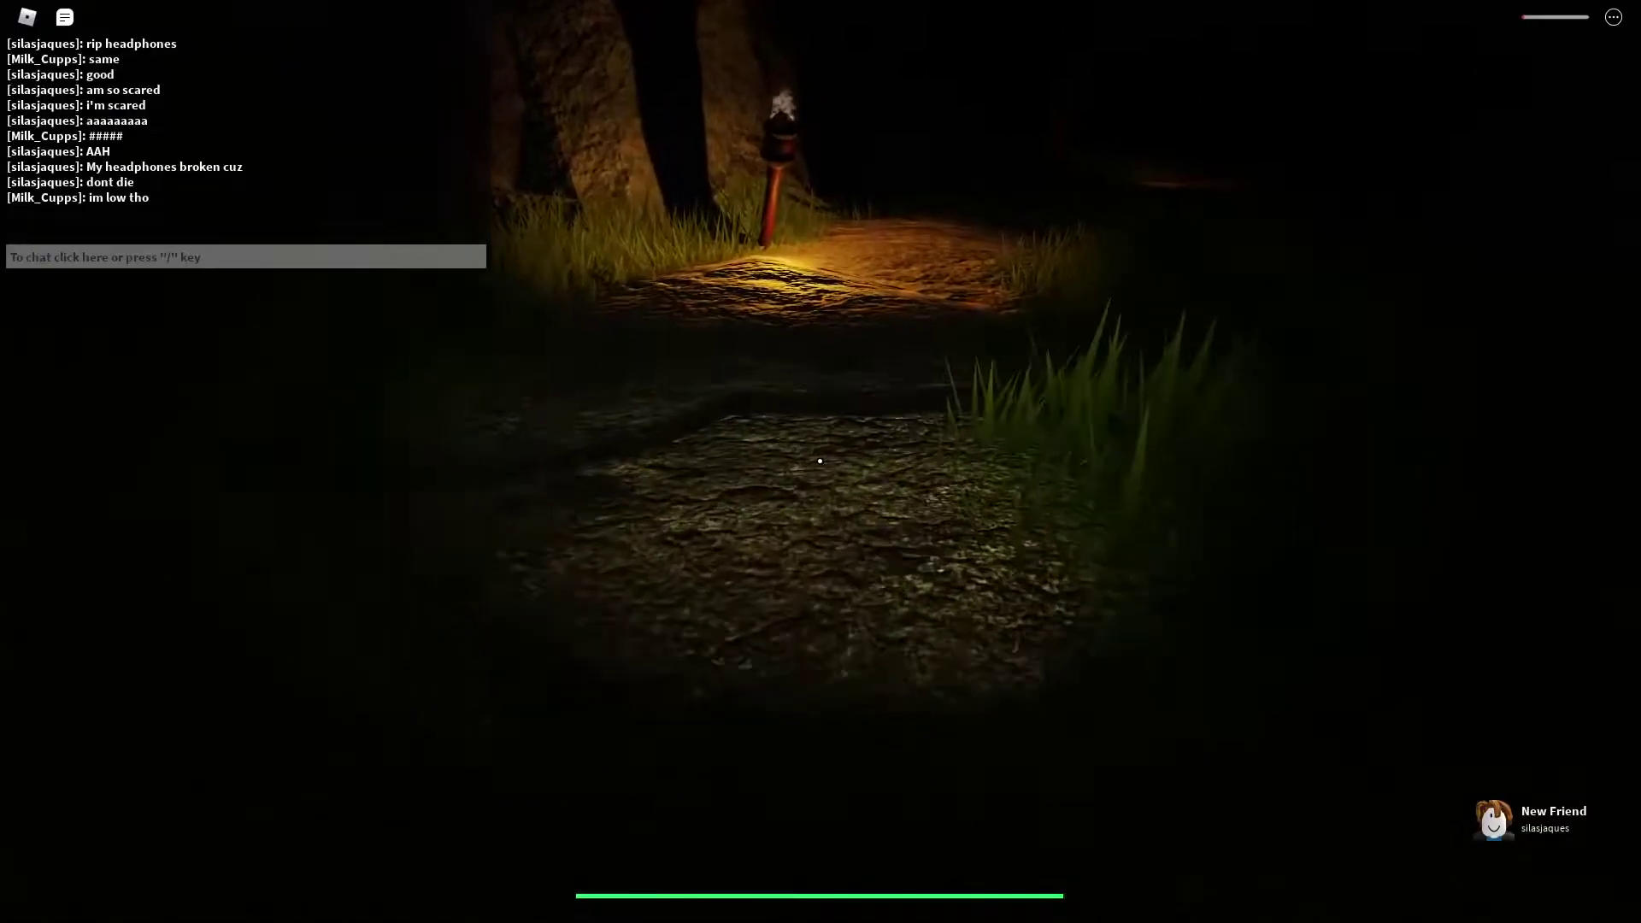
pyautogui.press('w')
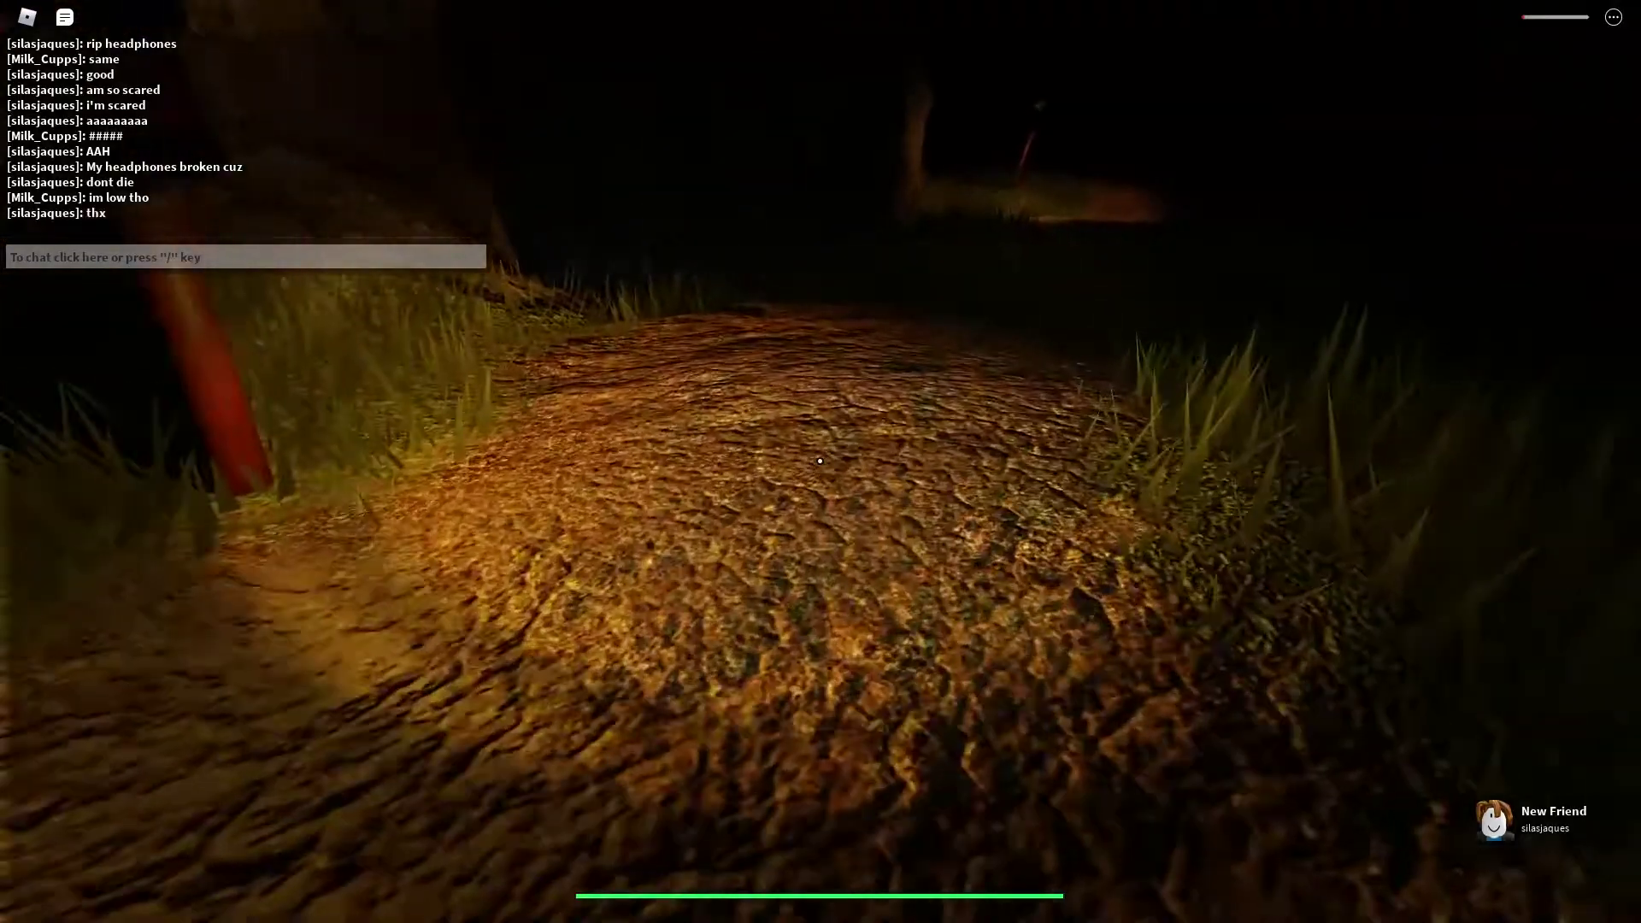
pyautogui.press('w')
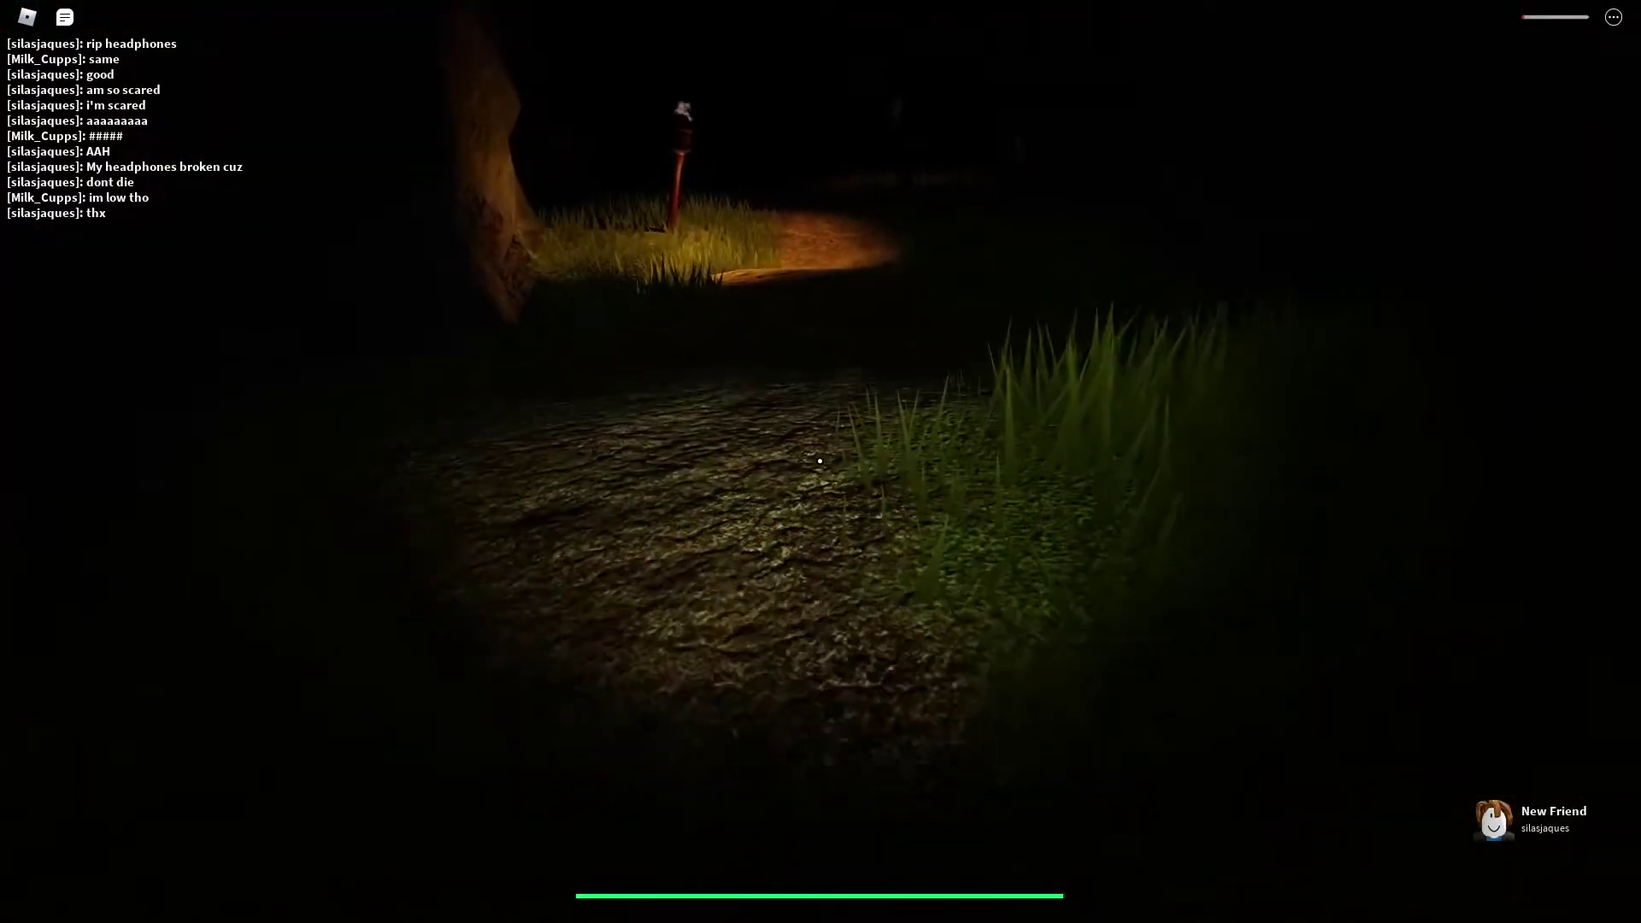
pyautogui.press('w')
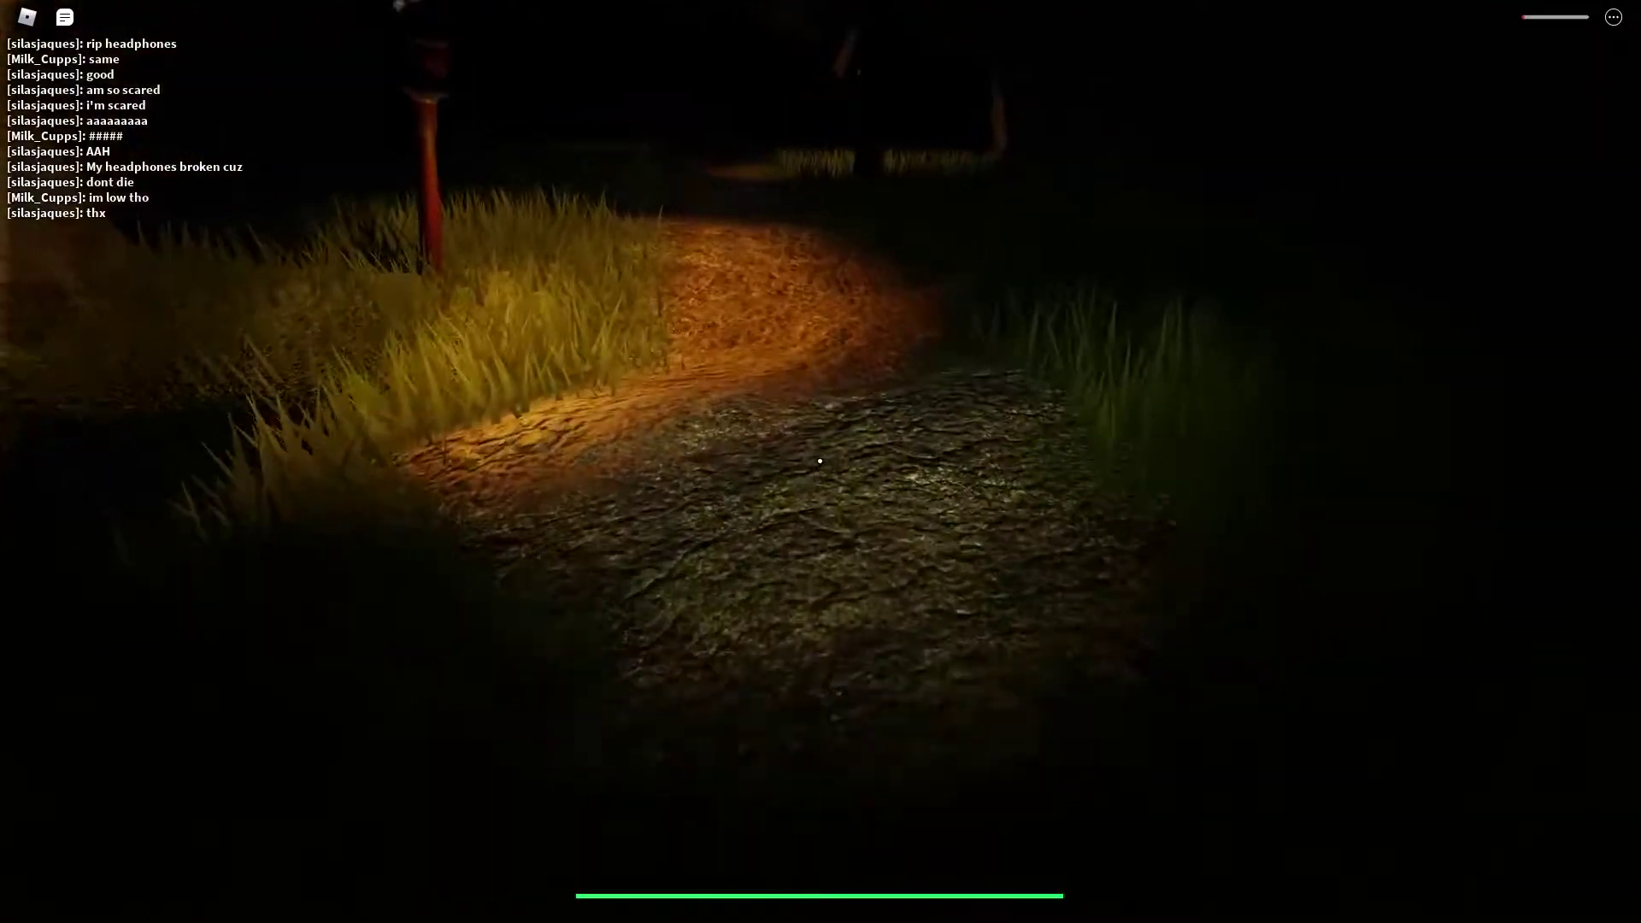
pyautogui.press('w')
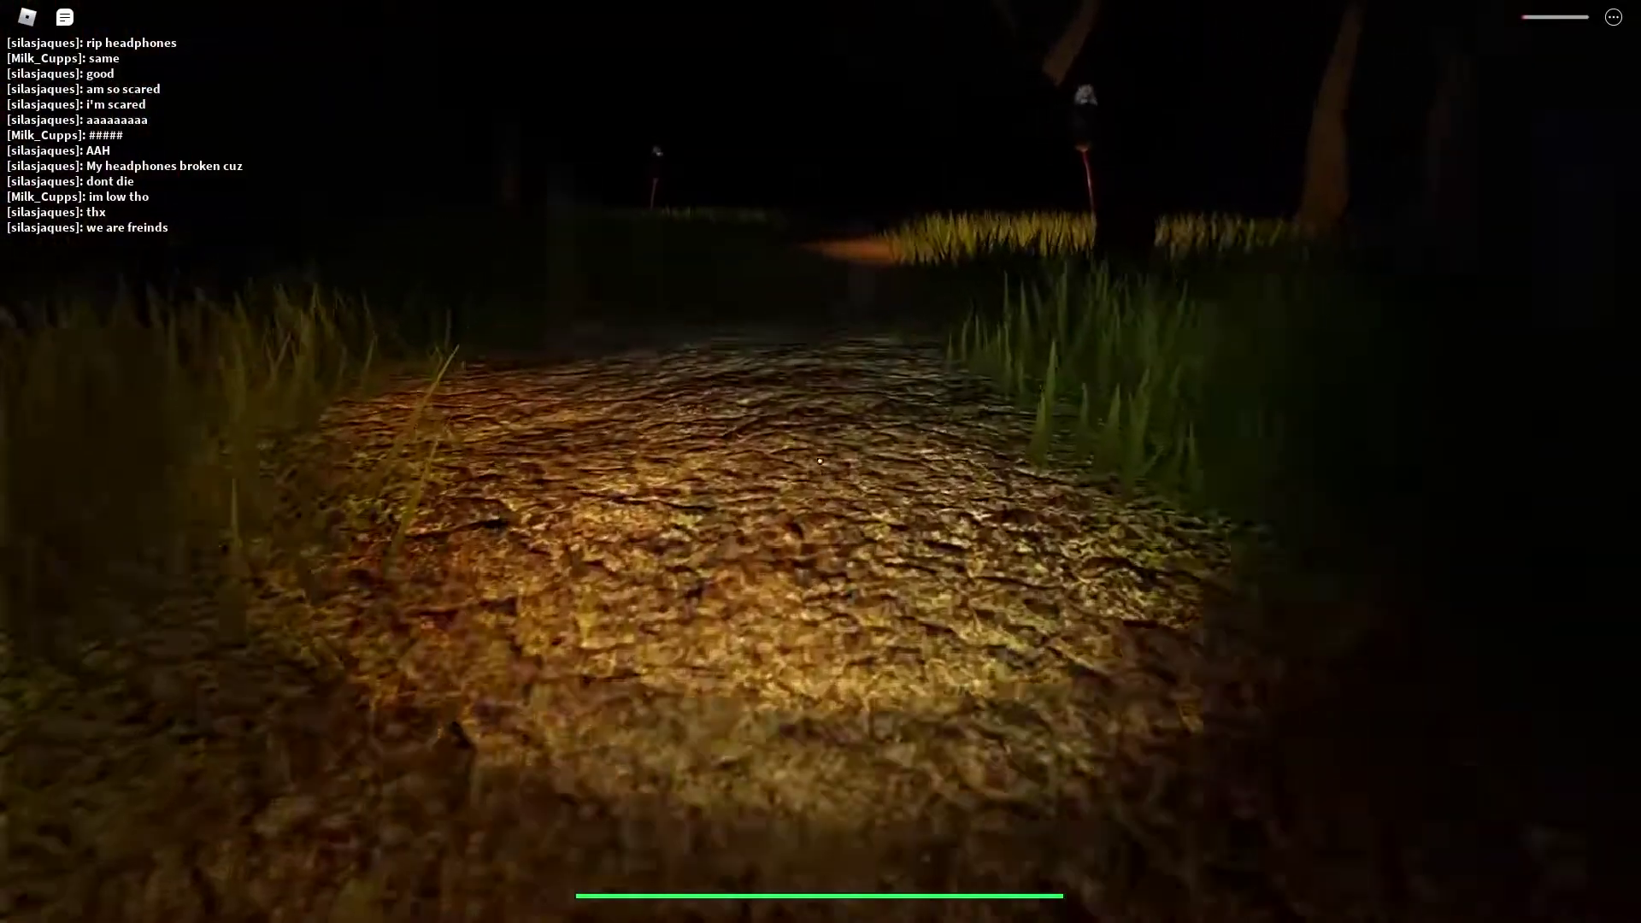